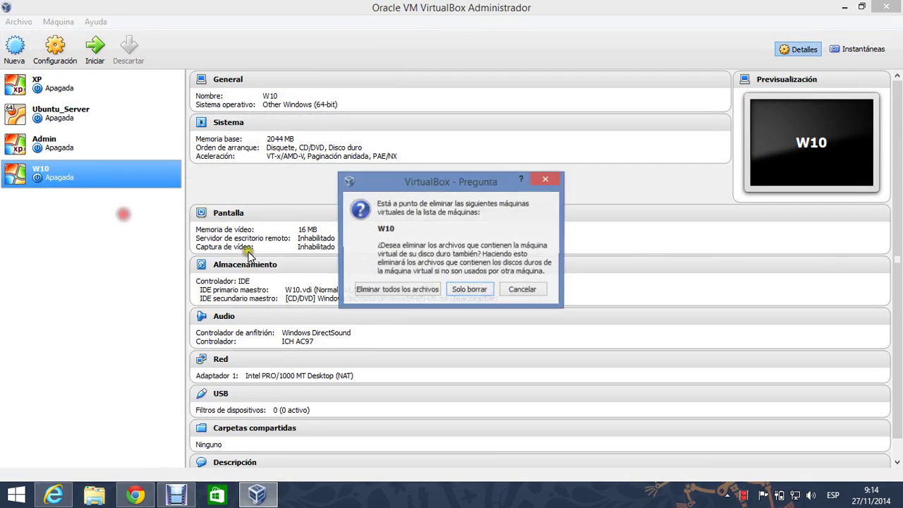
Delete the W10 virtual machine along with all of its files.
left_click(421, 288)
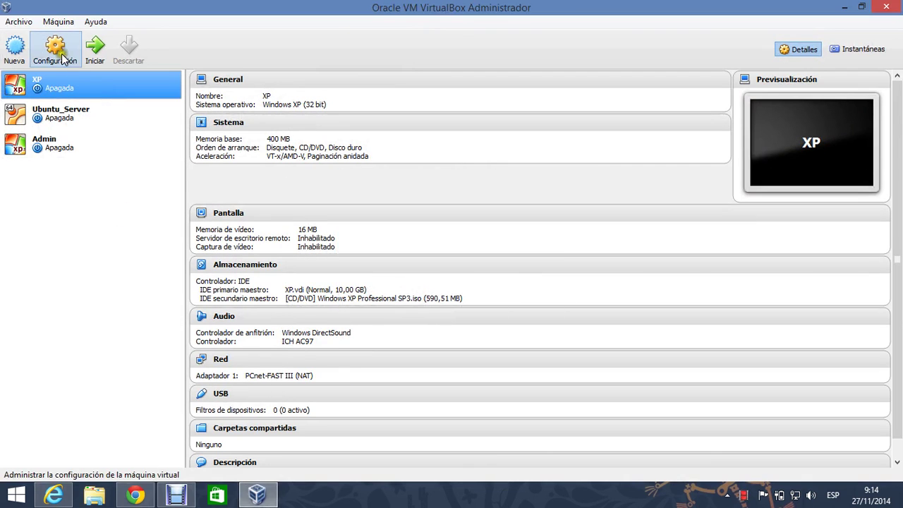
Define a new machine XP_ADMIN as Windows XP (32 bit) with 512 MB of memory.
left_click(15, 48)
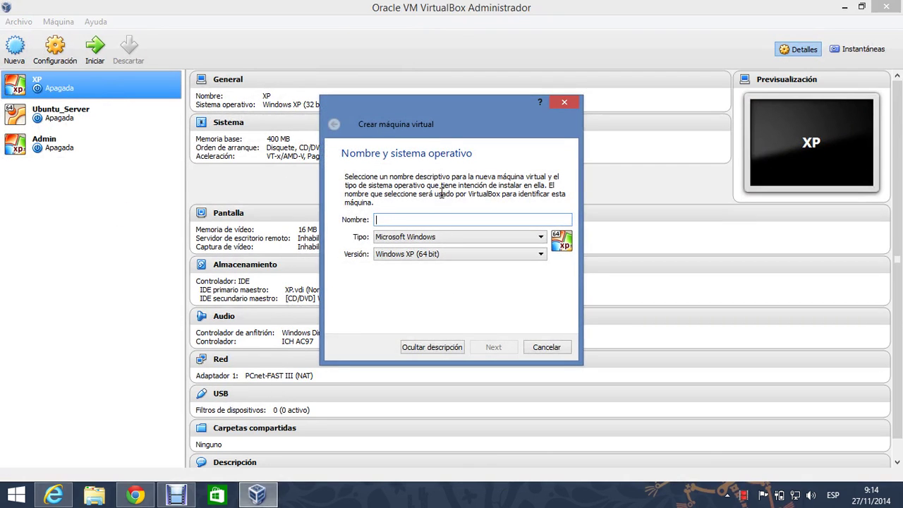
type("XP_ADMIN")
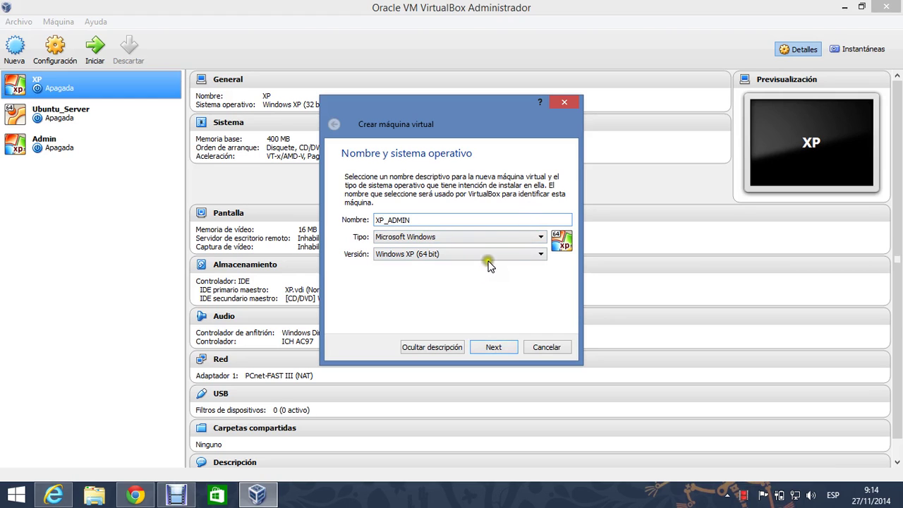
left_click(487, 256)
left_click(484, 317)
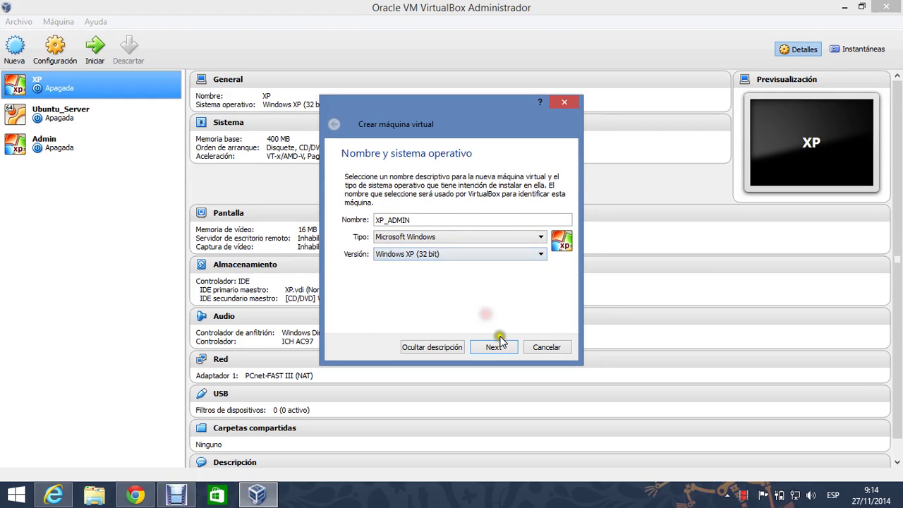
left_click(496, 346)
double_click(534, 221)
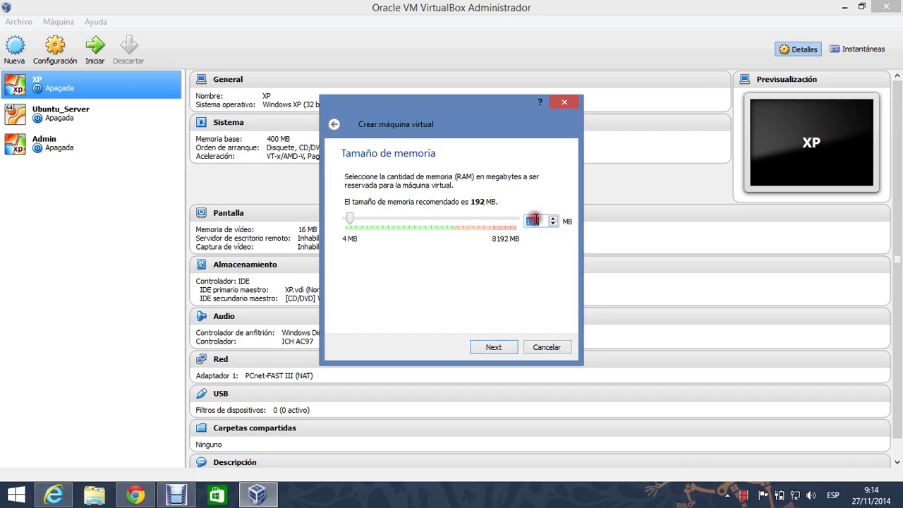
type("256")
left_click(457, 221)
type("512")
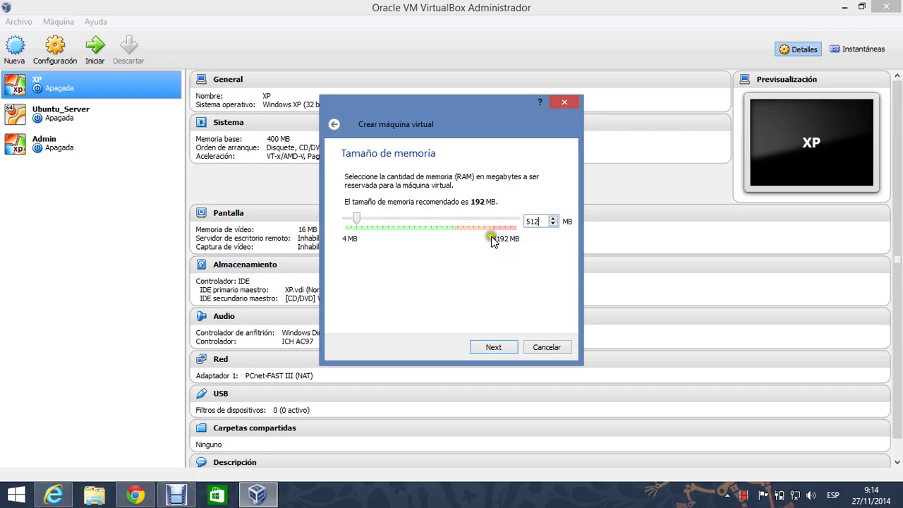
Give XP_ADMIN a new 10 GB VDI virtual hard disk and create the machine.
left_click(511, 348)
left_click(504, 347)
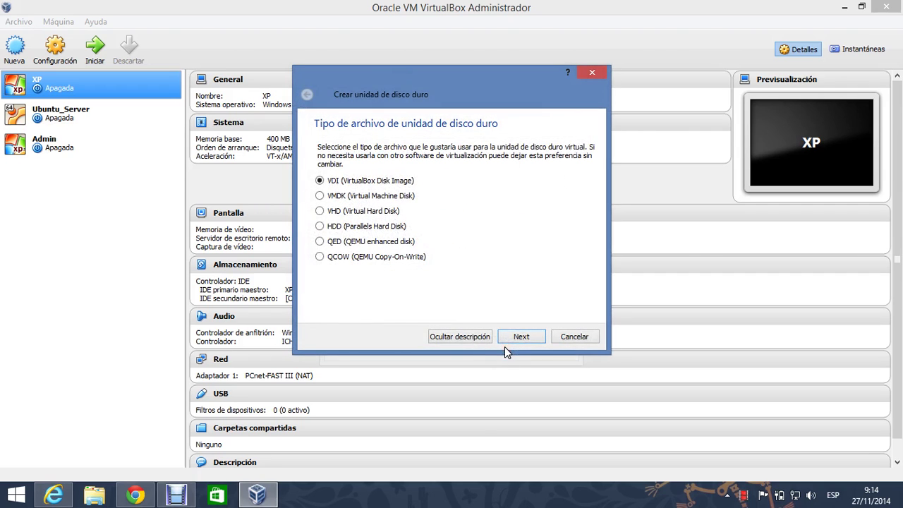
left_click(519, 337)
left_click(521, 336)
left_click(520, 336)
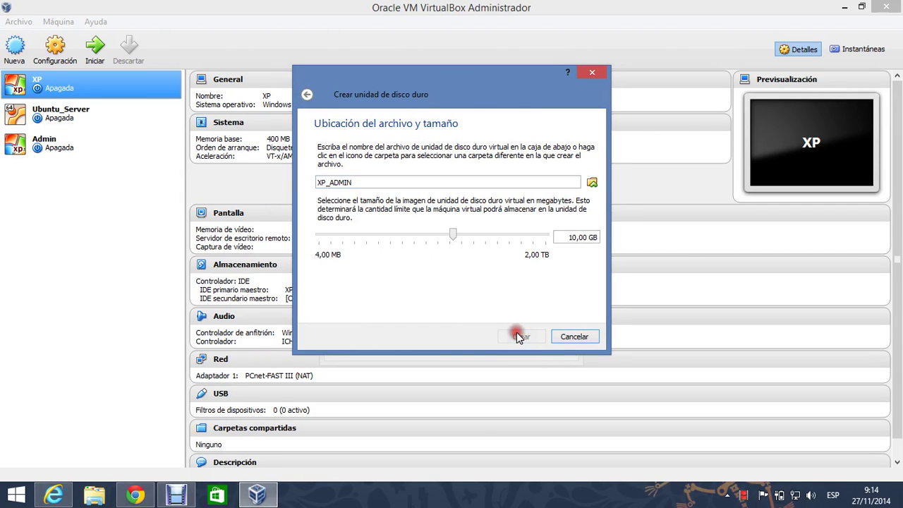
Enable XP_ADMIN's Adapter 2 and attach it to Red interna (intnet).
left_click(220, 359)
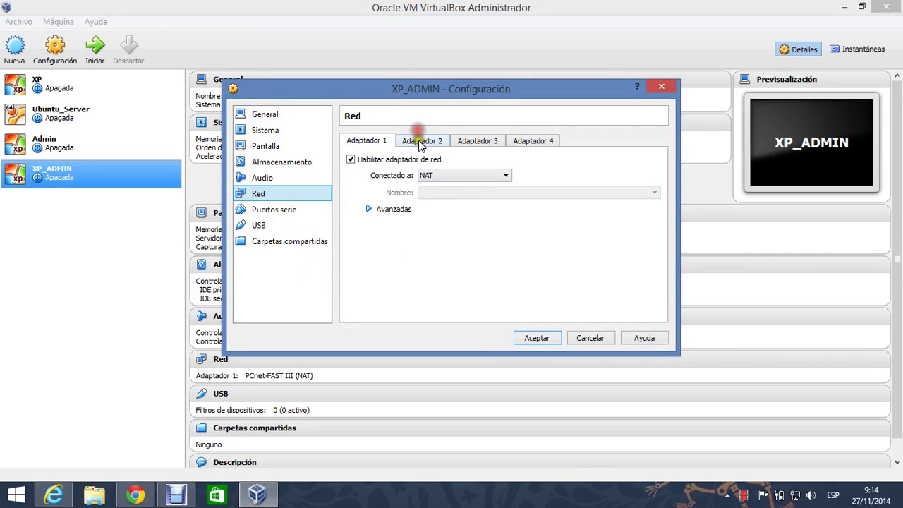
left_click(418, 140)
left_click(422, 161)
left_click(444, 176)
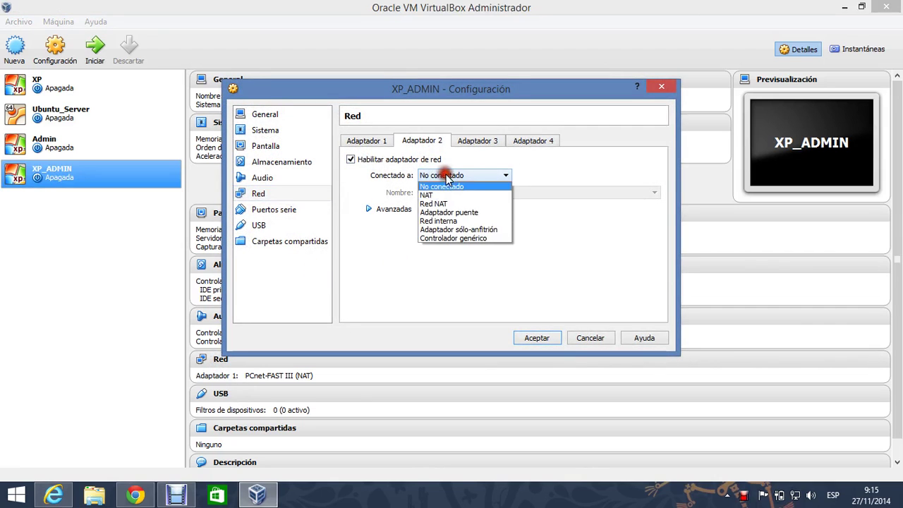
left_click(471, 221)
left_click(536, 338)
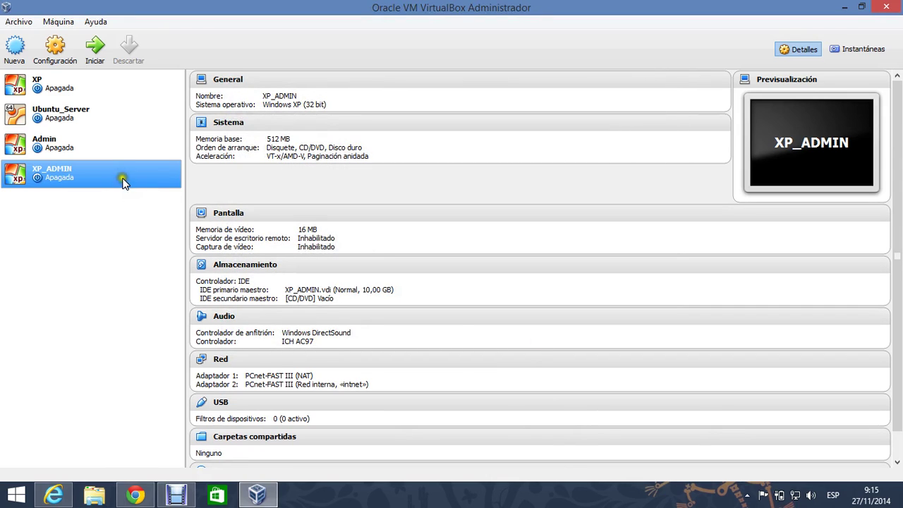
Open the Virtual Media Manager from Archivo and close it again.
left_click(19, 22)
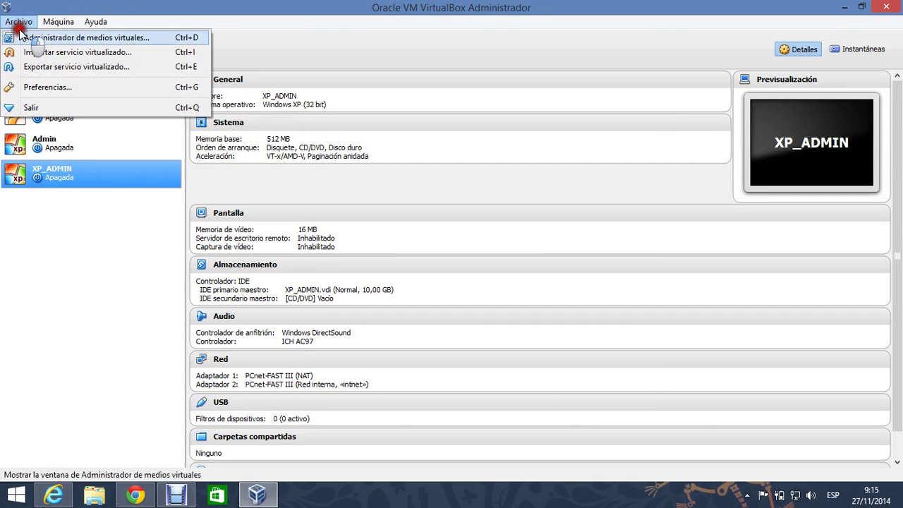
left_click(21, 36)
key("Escape")
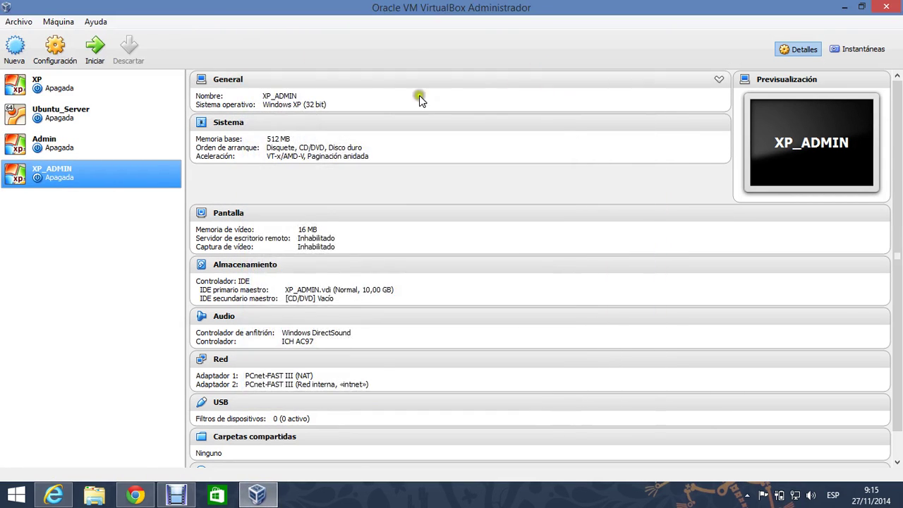
Define Client_XP as Windows XP (32 bit) with 512 MB memory, correcting a mistyped 521.
left_click(16, 50)
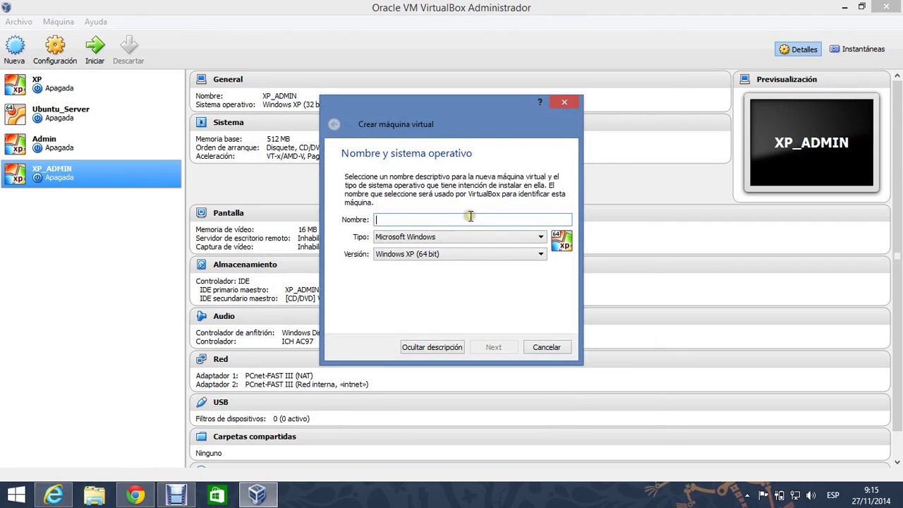
type("Client_XP")
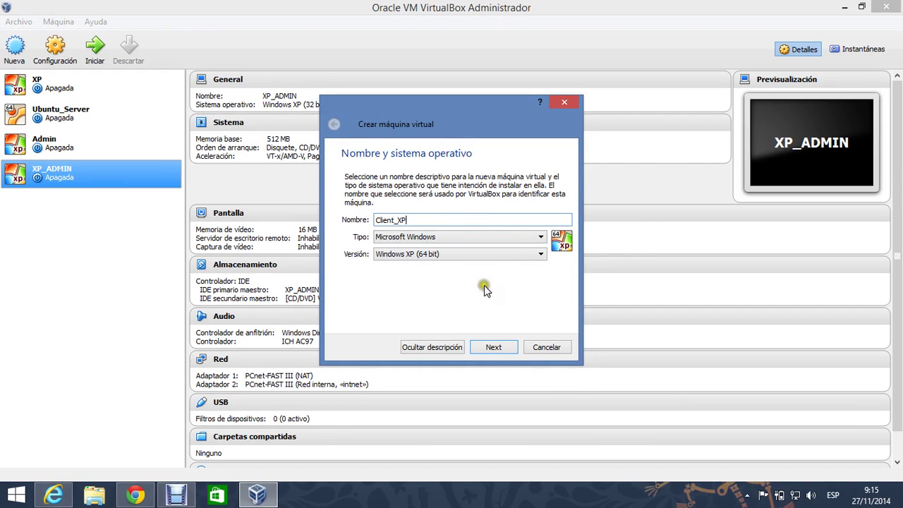
left_click(492, 259)
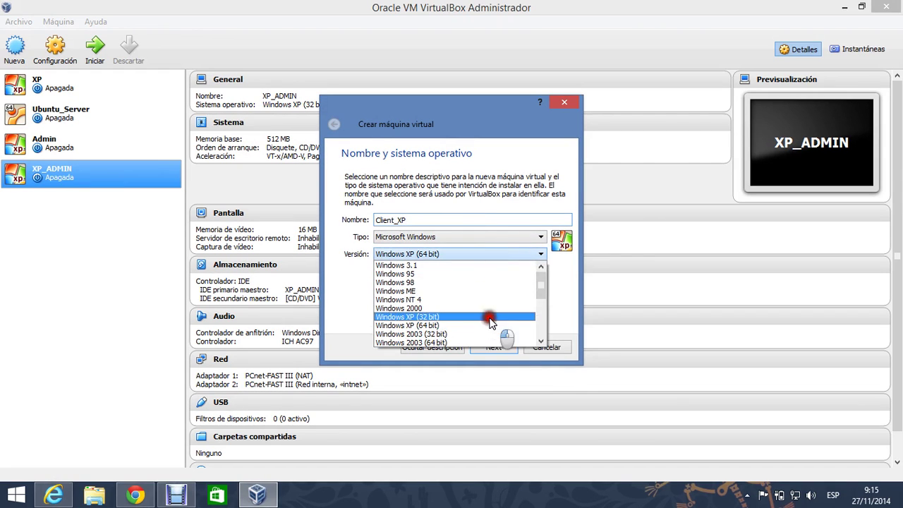
left_click(488, 316)
left_click(505, 347)
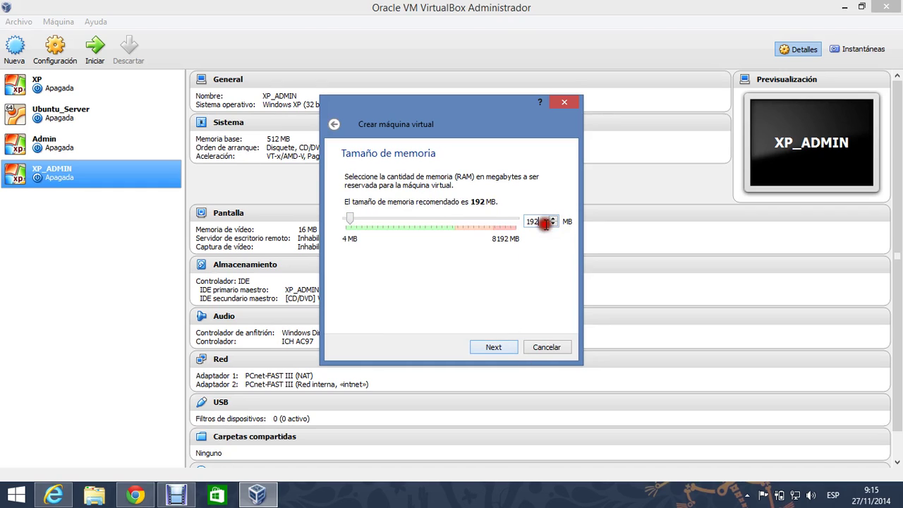
double_click(544, 223)
type("521")
left_click(506, 225)
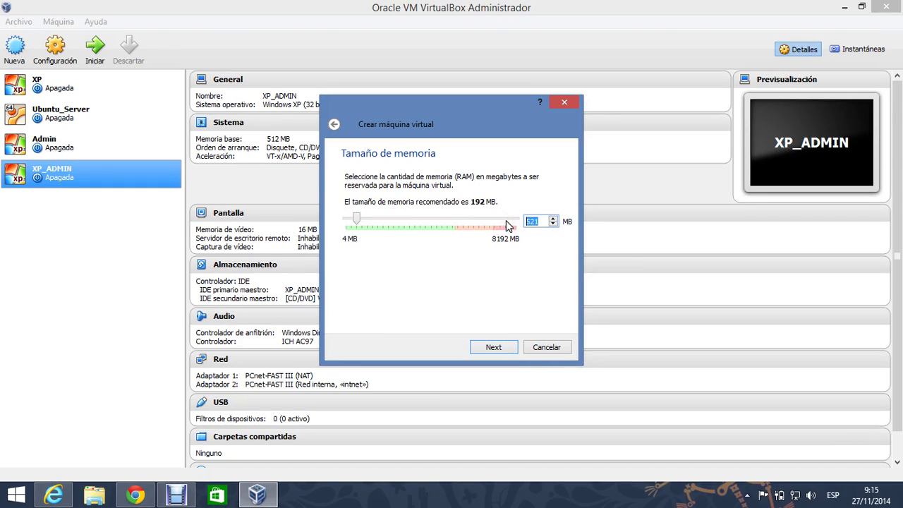
type("512")
Create Client_XP's 10 GB VDI disk, then begin another new machine.
left_click(494, 342)
left_click(494, 344)
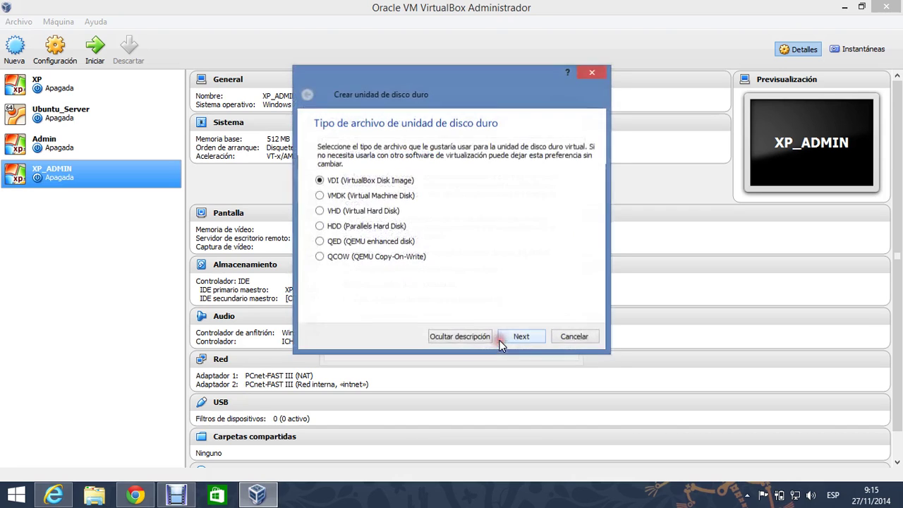
left_click(513, 339)
left_click(514, 338)
left_click(513, 338)
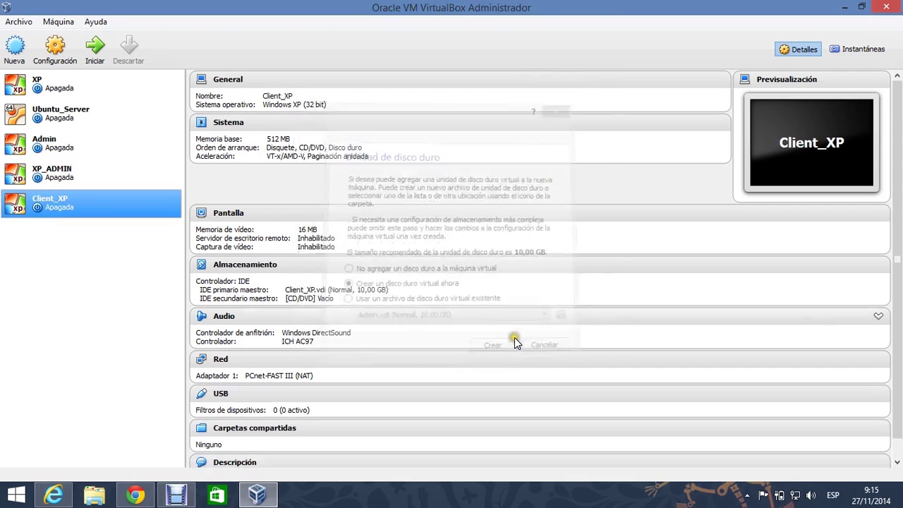
left_click(15, 47)
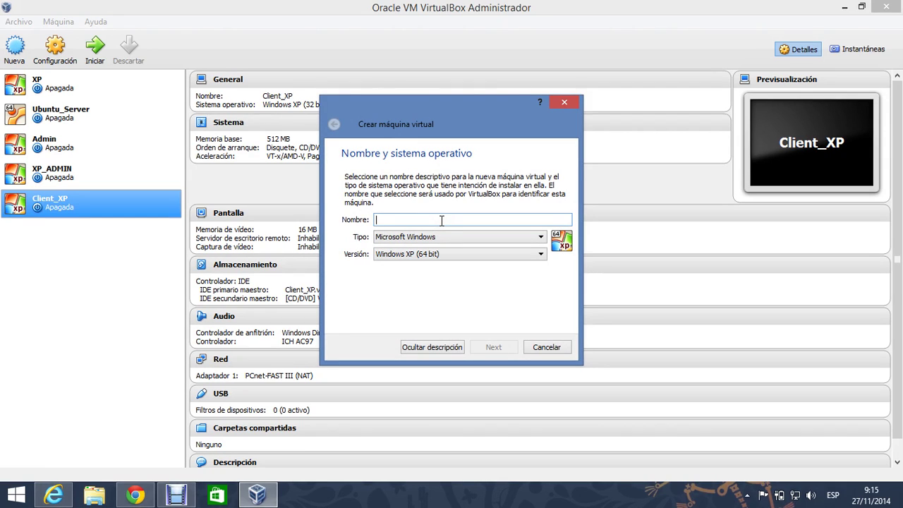
Name the machine Ubuntu_Server, dismiss the 'folder exists' error, and return to fix the name.
type("Ubuntu_Server")
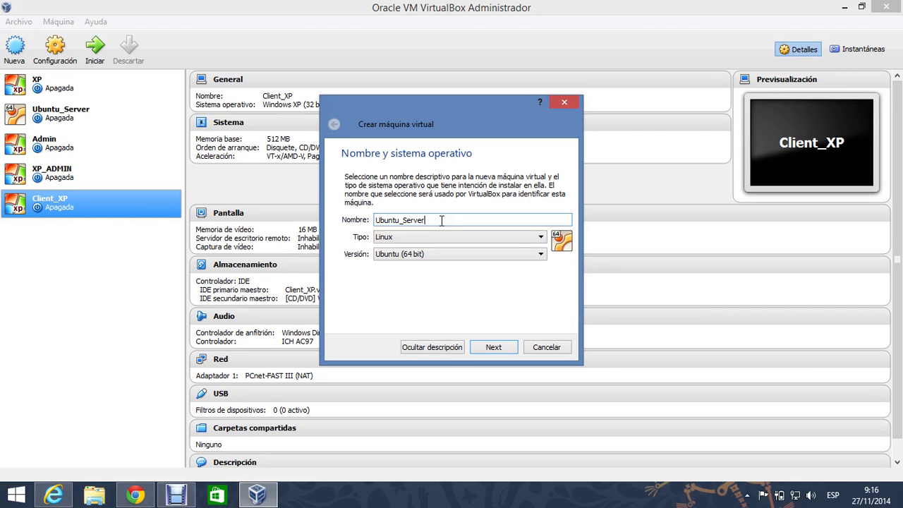
left_click(502, 344)
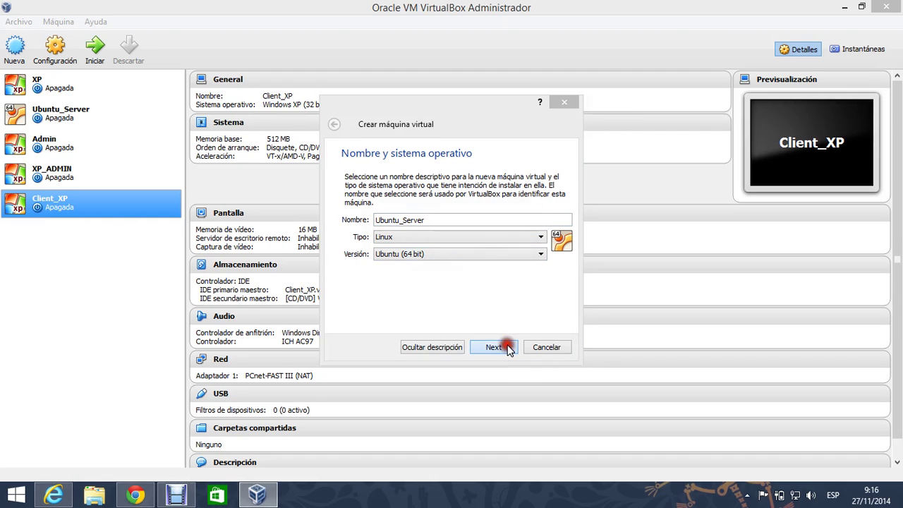
left_click(433, 279)
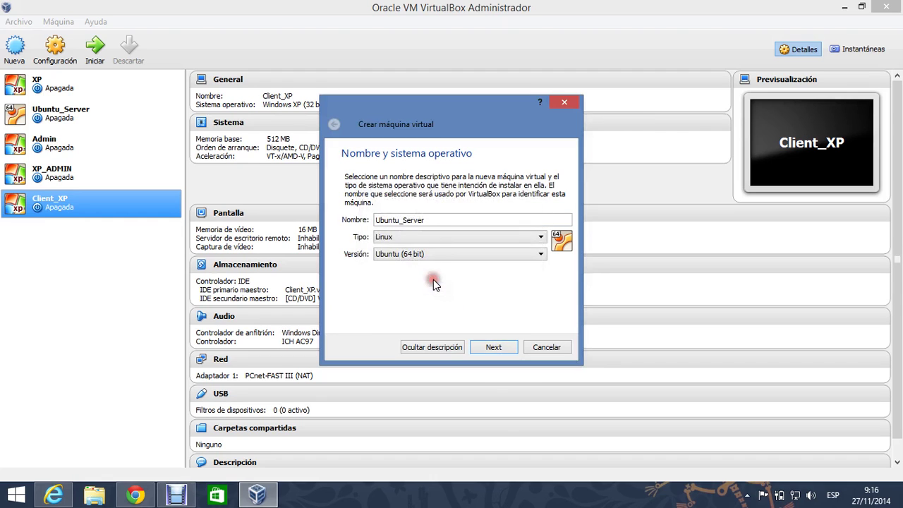
left_click(436, 219)
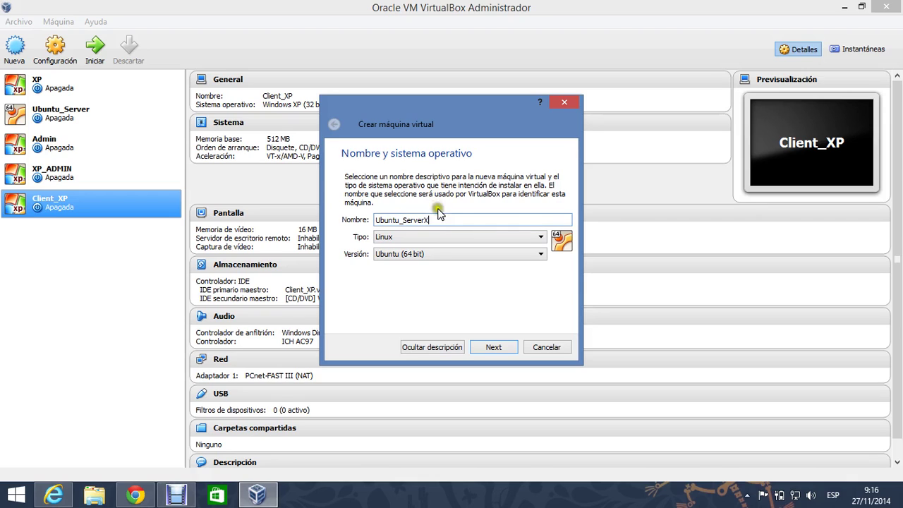
Set the Ubuntu_ServerX machine's memory to 1024 MB.
left_click(506, 349)
double_click(535, 224)
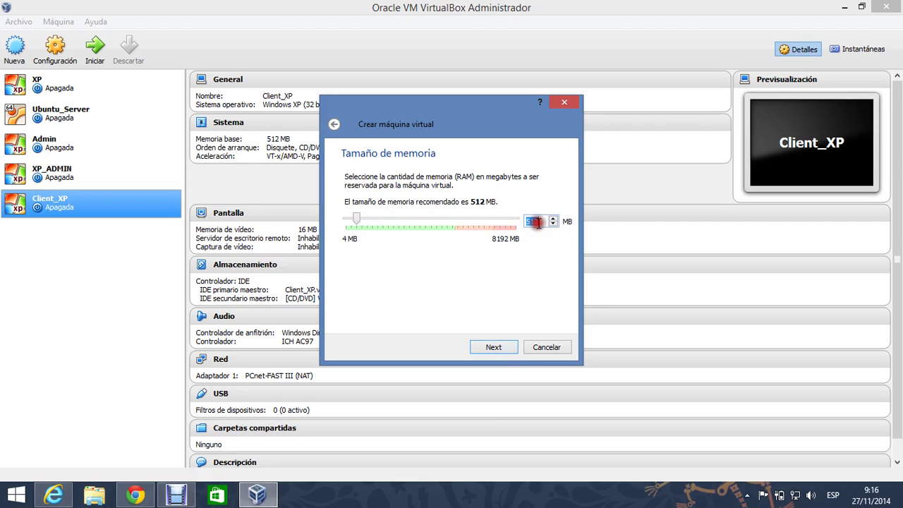
type("102")
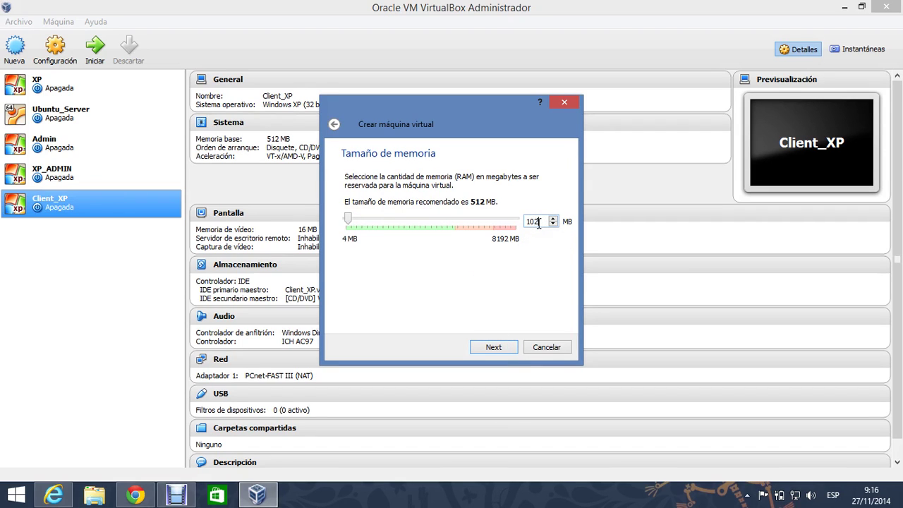
type("4")
Create a dynamically allocated 8 GB VDI hard disk and finish the machine.
left_click(506, 345)
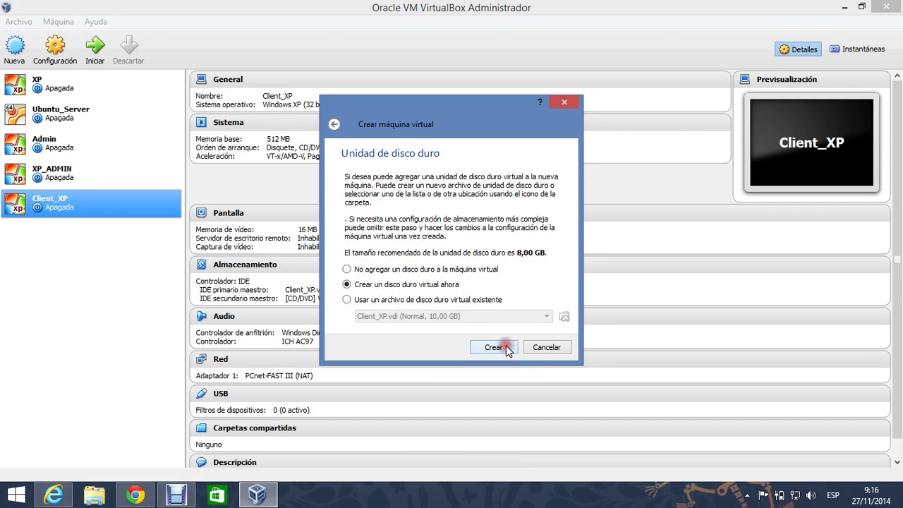
left_click(506, 345)
left_click(504, 338)
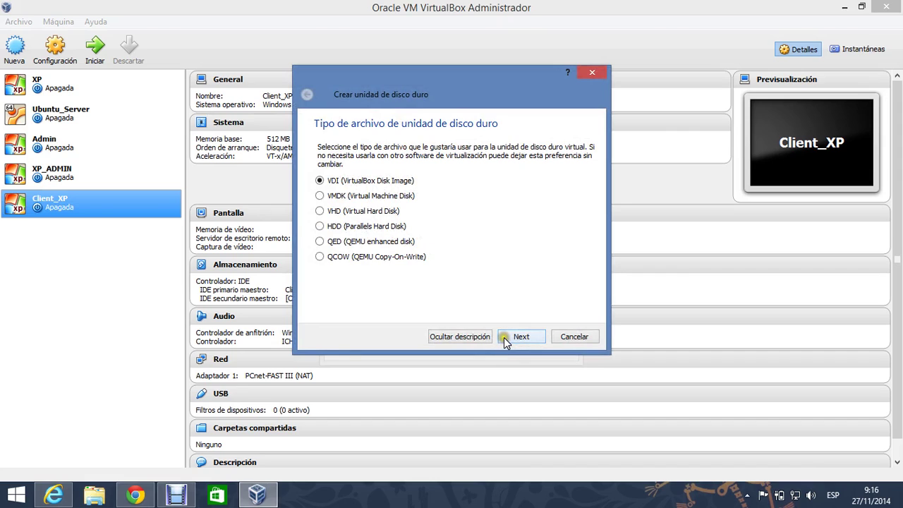
left_click(529, 339)
left_click(532, 337)
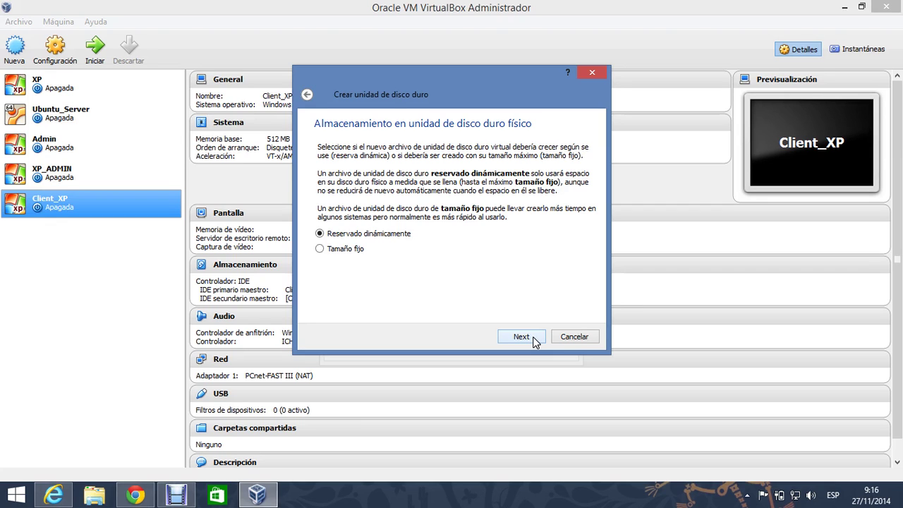
left_click(533, 337)
left_click(533, 336)
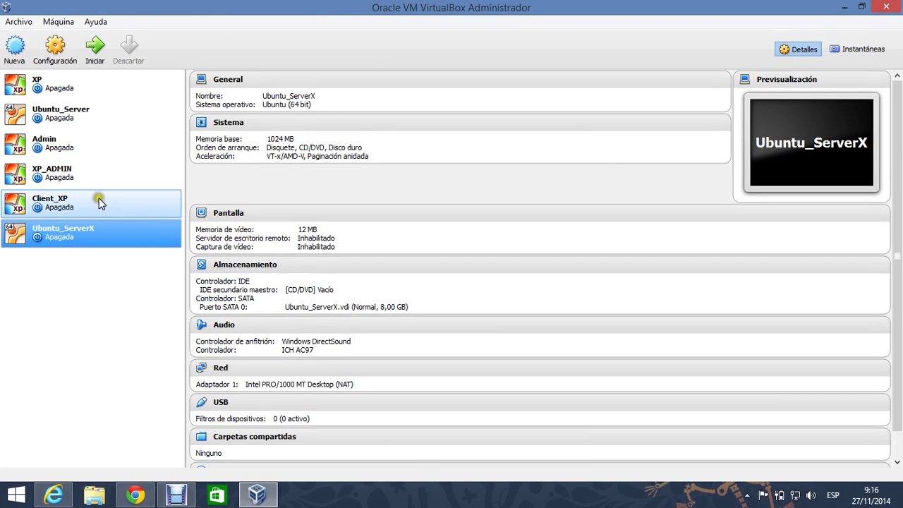
Mount the Windows XP Professional SP3 ISO in XP_ADMIN's CD/DVD drive.
left_click(104, 181)
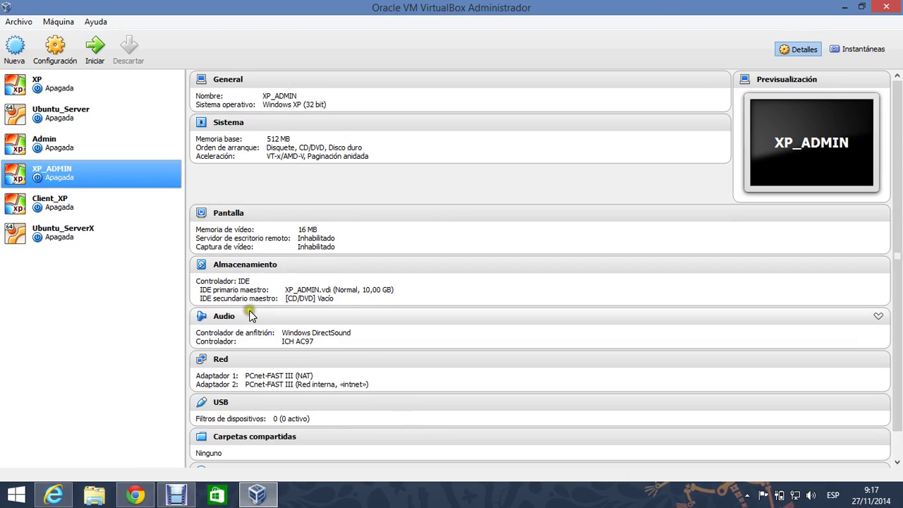
left_click(259, 265)
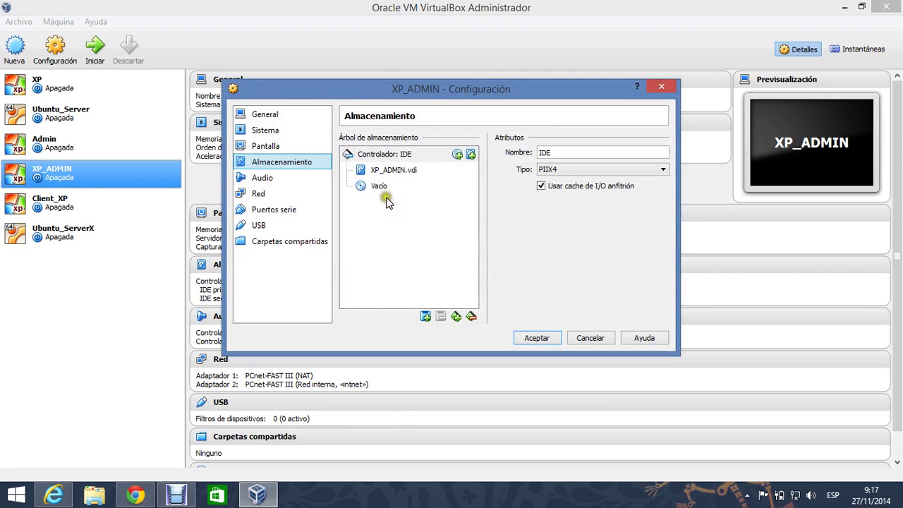
left_click(378, 186)
left_click(659, 153)
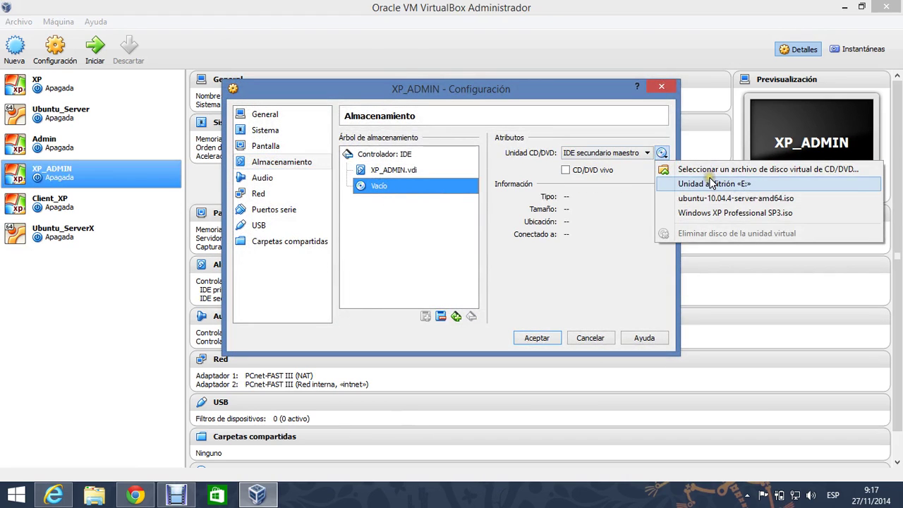
left_click(736, 212)
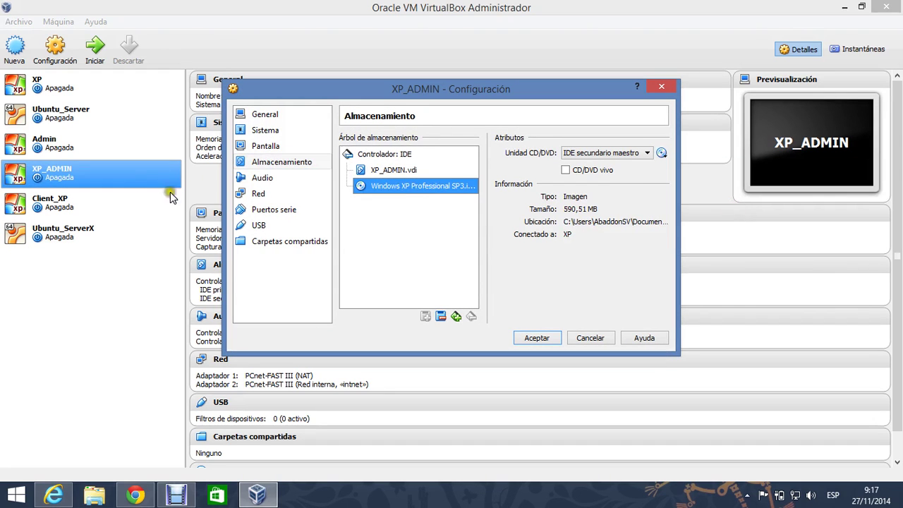
left_click(557, 338)
Mount the Windows XP Professional SP3 ISO in Client_XP's CD/DVD drive.
left_click(74, 201)
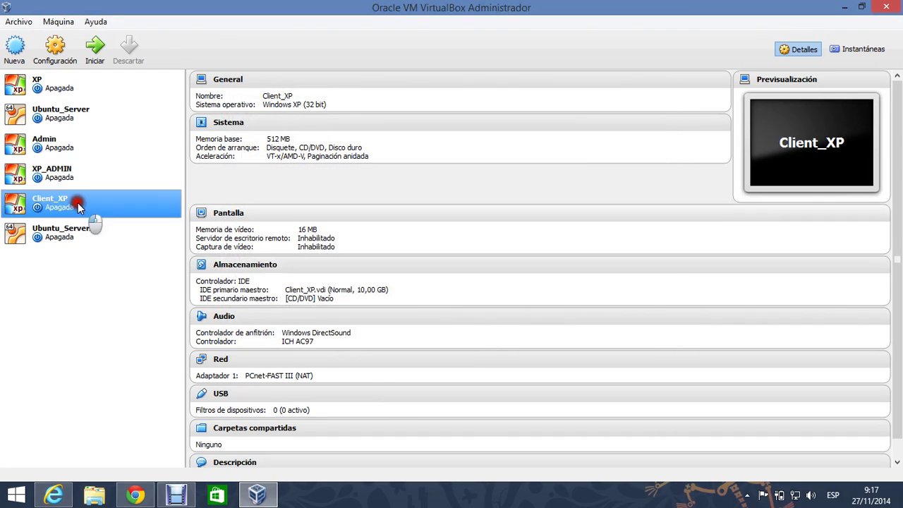
left_click(260, 265)
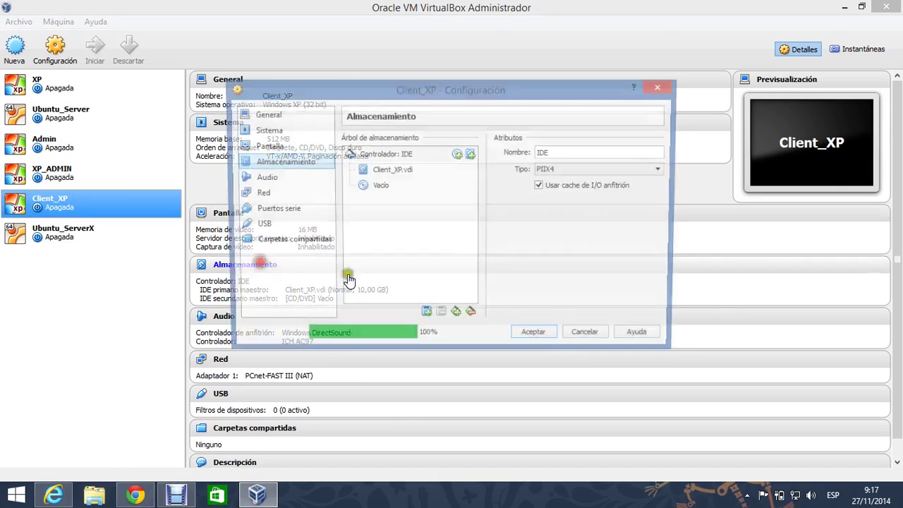
left_click(383, 186)
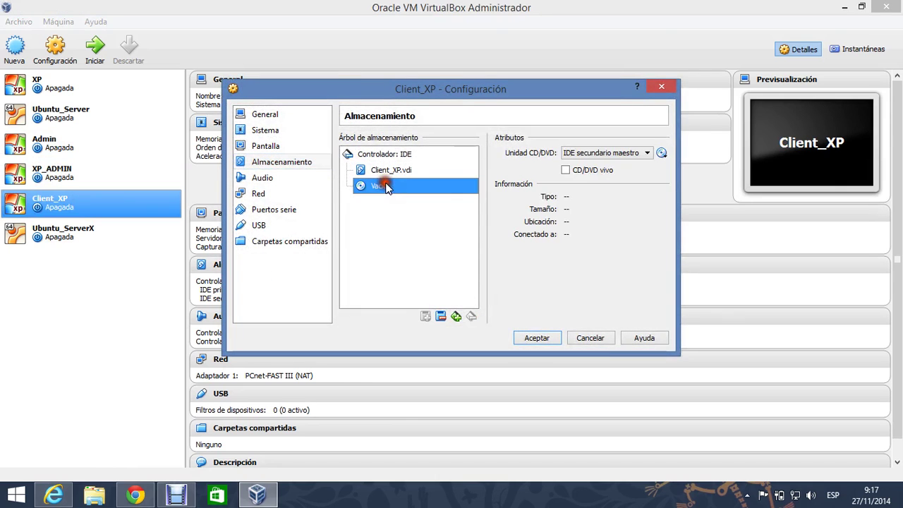
left_click(662, 155)
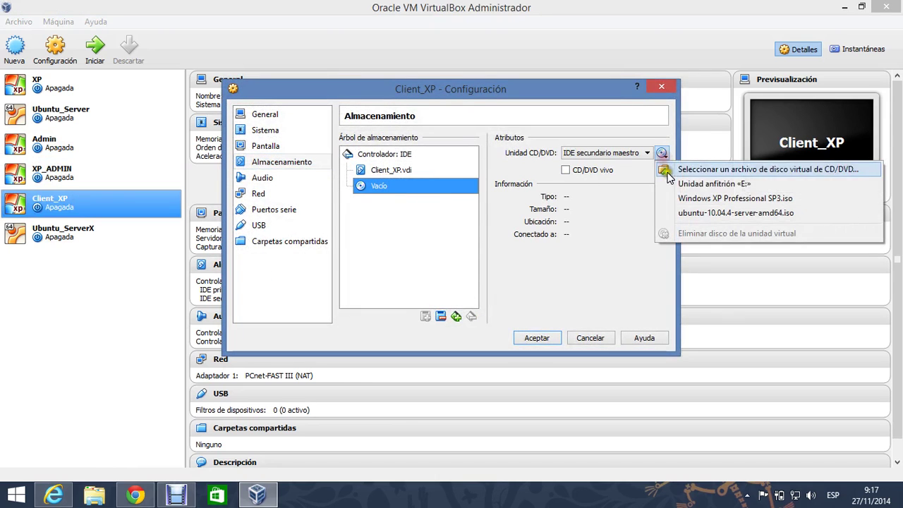
left_click(698, 200)
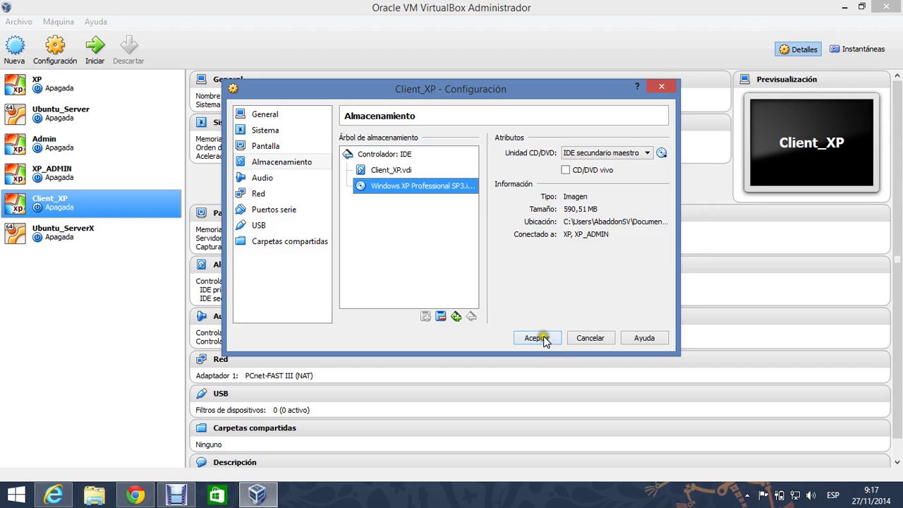
left_click(537, 338)
Enable Ubuntu_ServerX's Adapter 2 on Red interna (intnet).
left_click(97, 236)
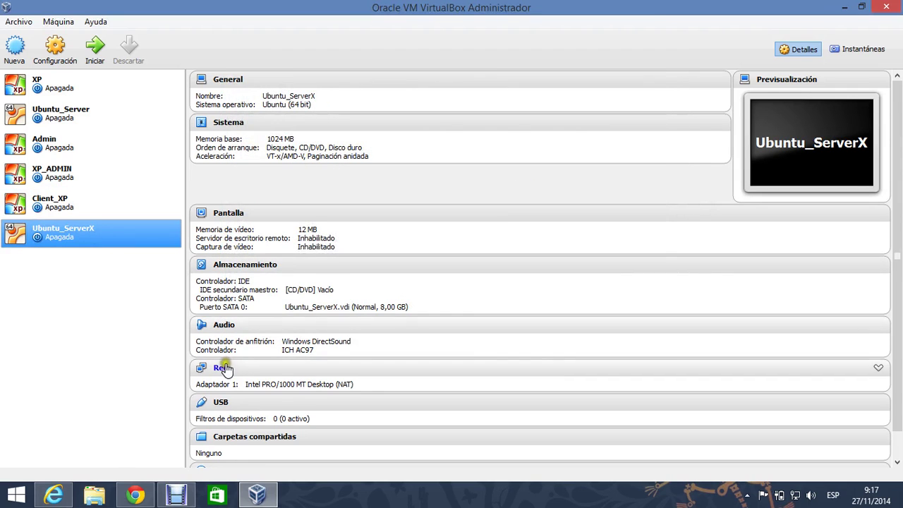
left_click(221, 367)
left_click(435, 142)
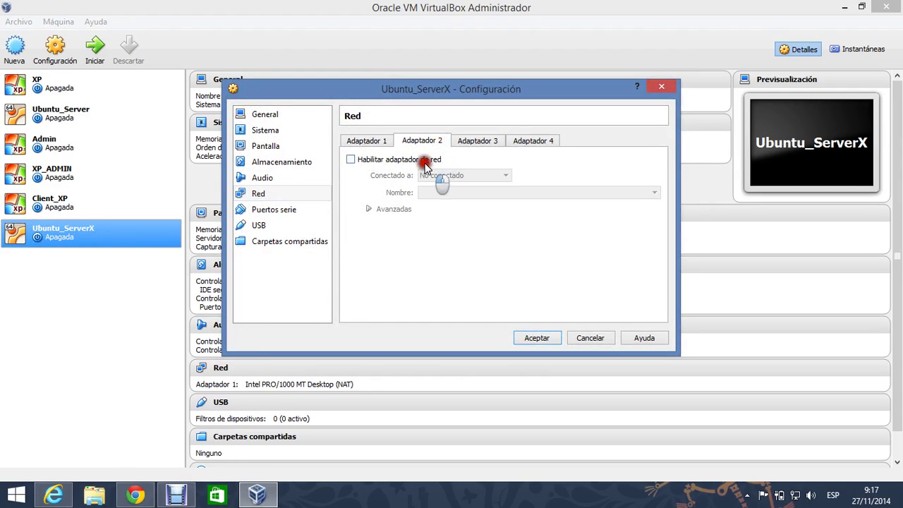
left_click(430, 159)
left_click(441, 178)
left_click(458, 220)
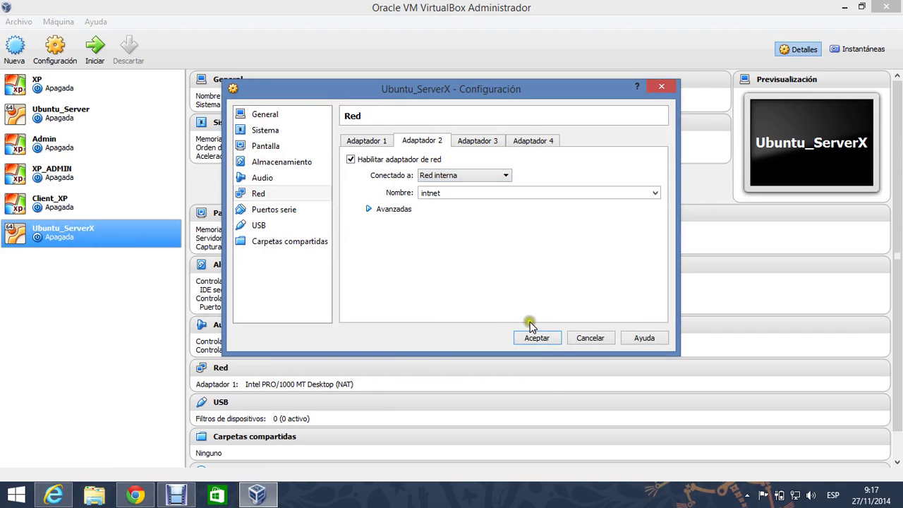
left_click(537, 339)
Mount ubuntu-10.04.4-server-amd64.iso in Ubuntu_ServerX's CD/DVD drive.
left_click(252, 264)
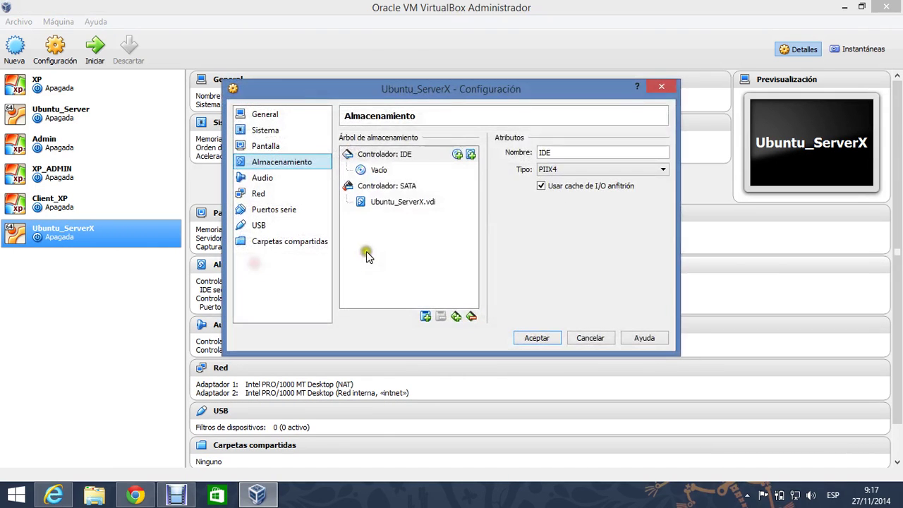
left_click(385, 172)
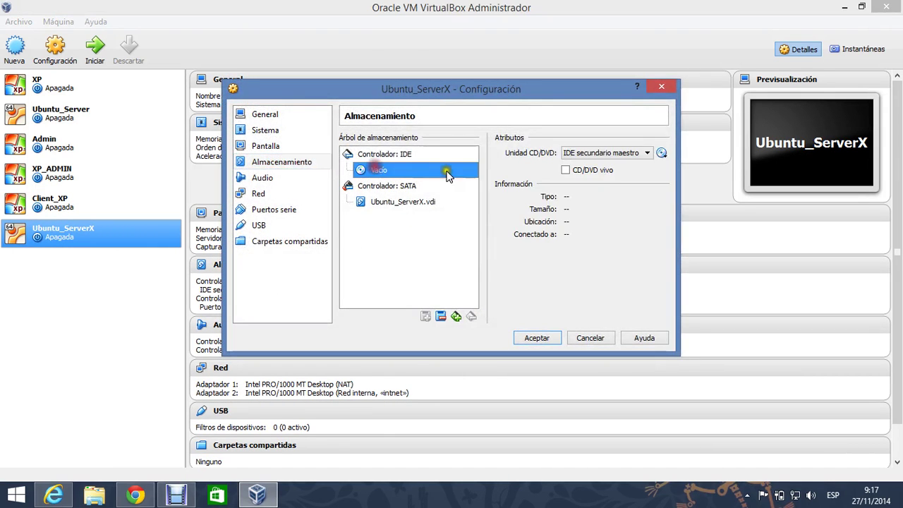
left_click(662, 153)
left_click(703, 210)
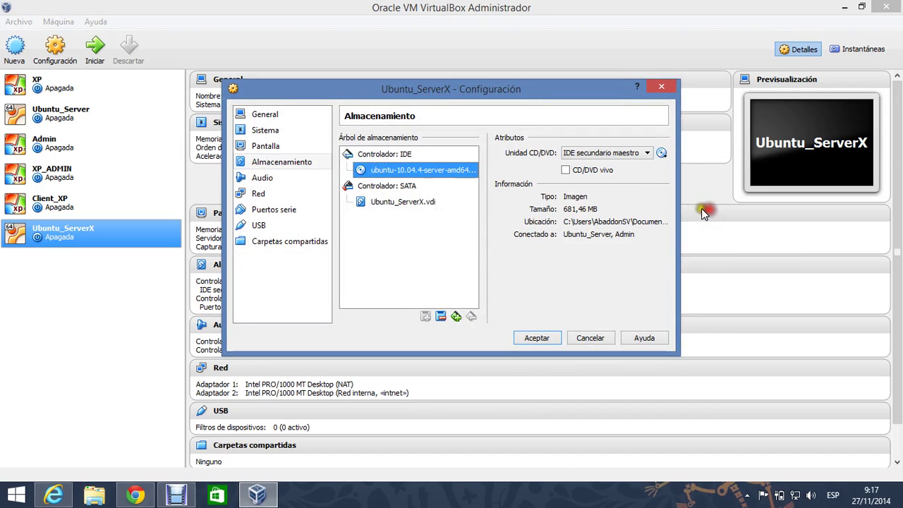
left_click(534, 337)
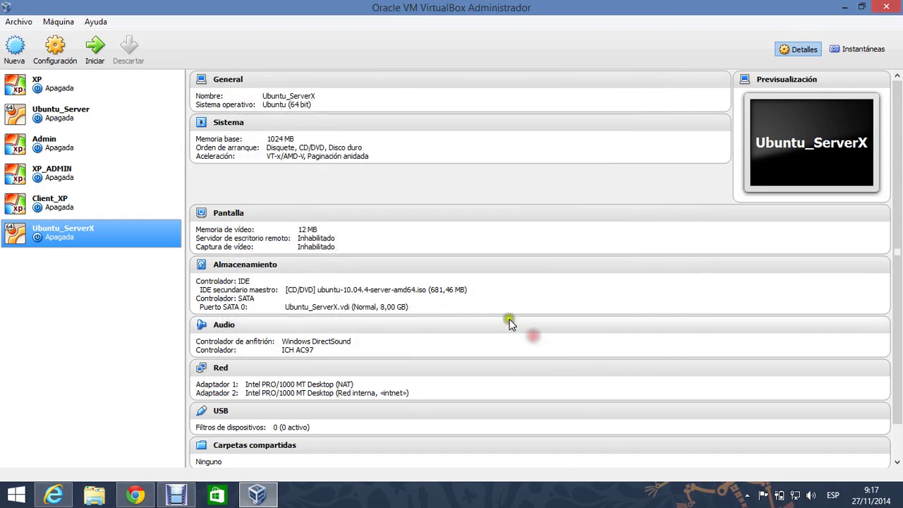
left_click(85, 175)
Start XP_ADMIN, Client_XP and Ubuntu_ServerX one after another.
left_click(108, 49)
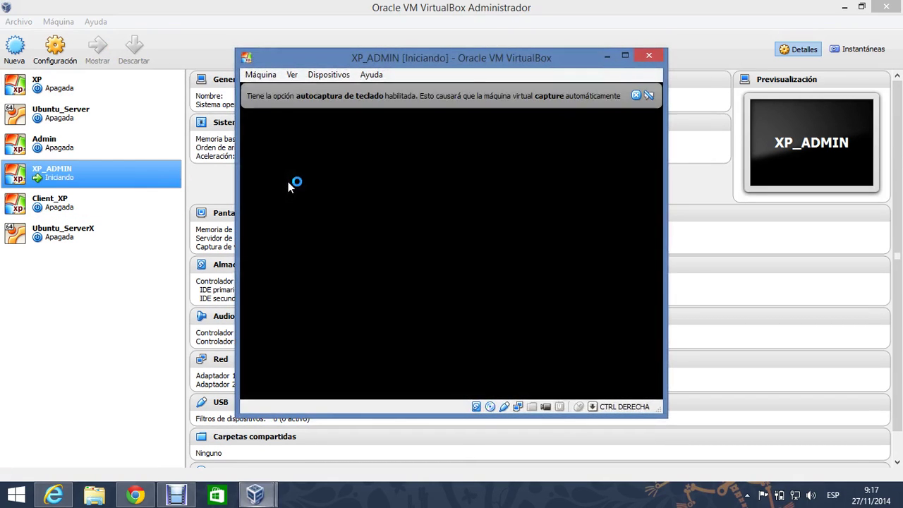
left_click(104, 198)
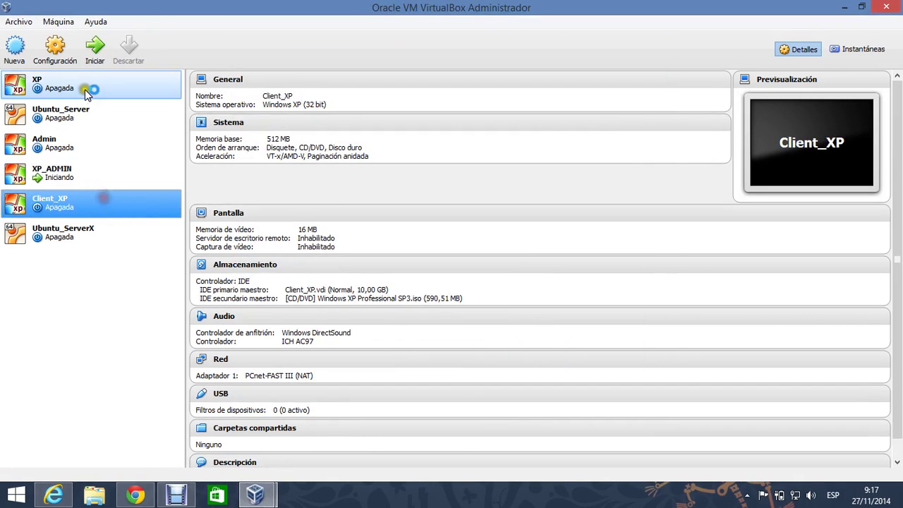
left_click(85, 235)
left_click(95, 50)
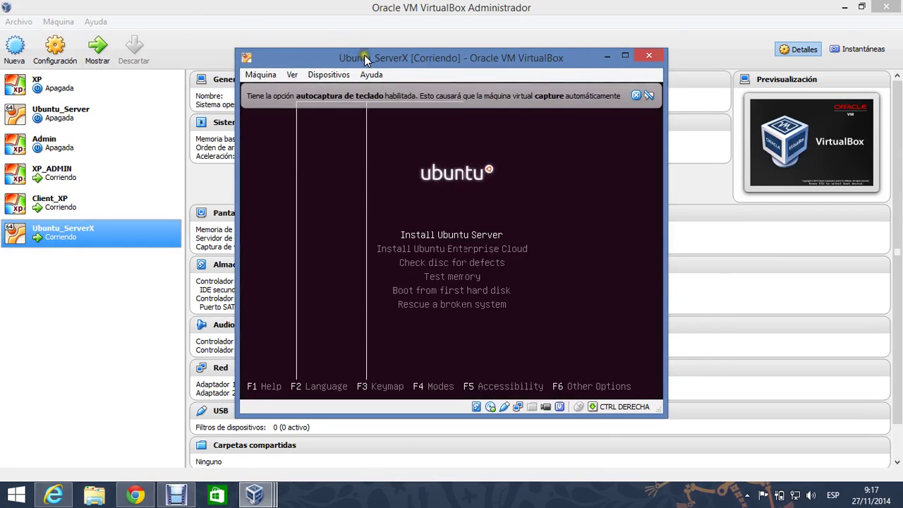
Maximize the Ubuntu_ServerX window, choose Español and start installing Ubuntu Server.
left_click_drag(365, 59, 368, 63)
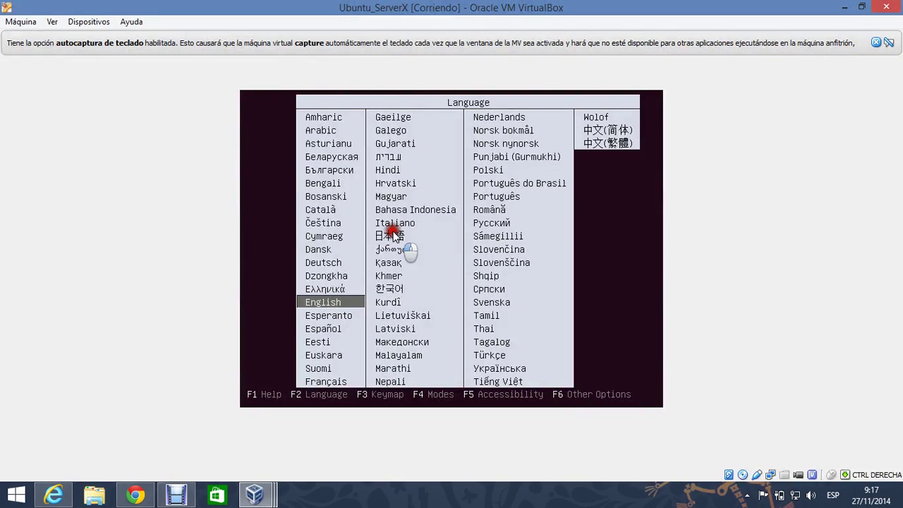
key("Down")
key("Down")
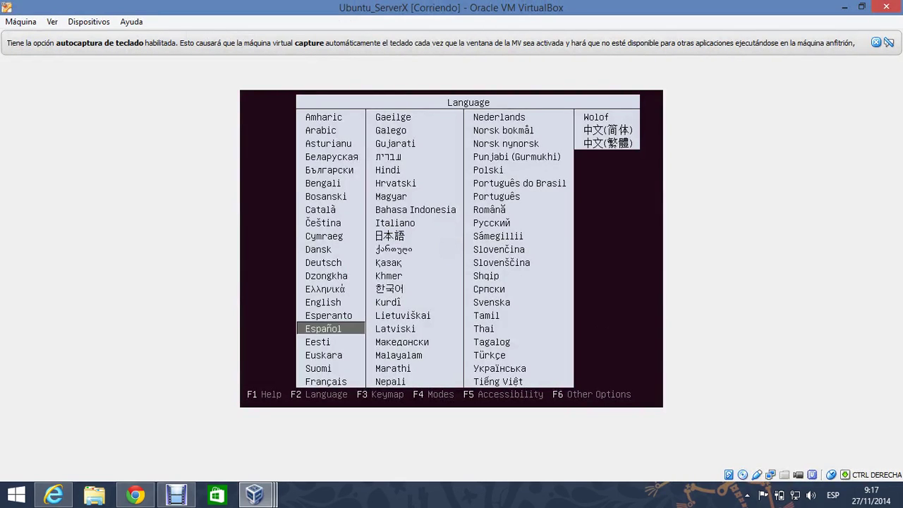
key("Return")
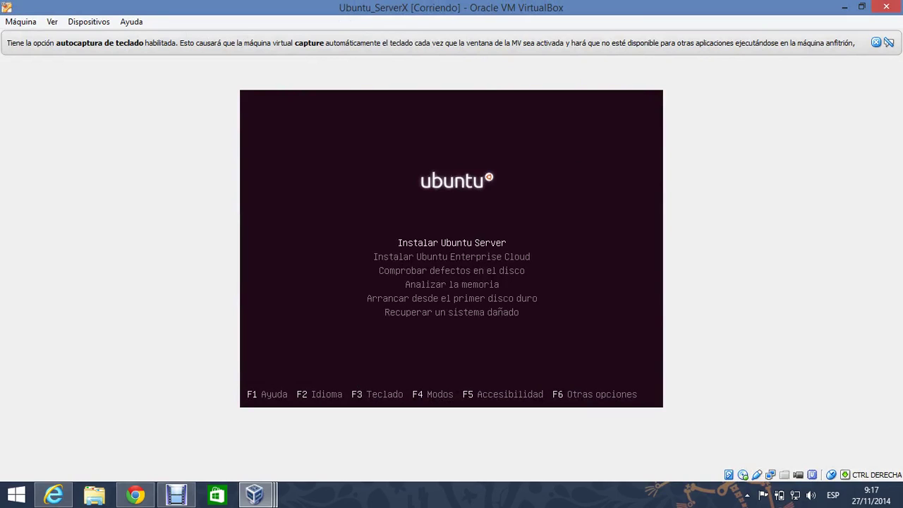
key("Return")
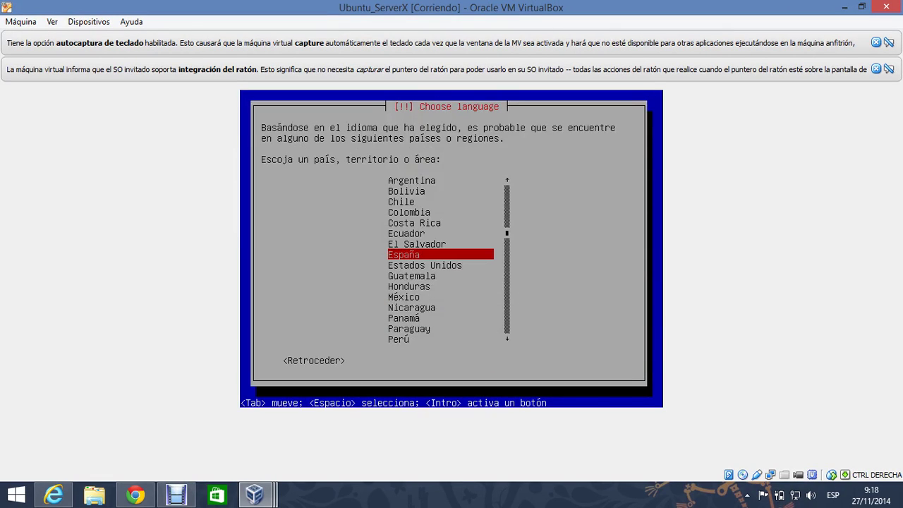
Choose El Salvador as country and the España keyboard layout, skipping auto-detection.
key("Up")
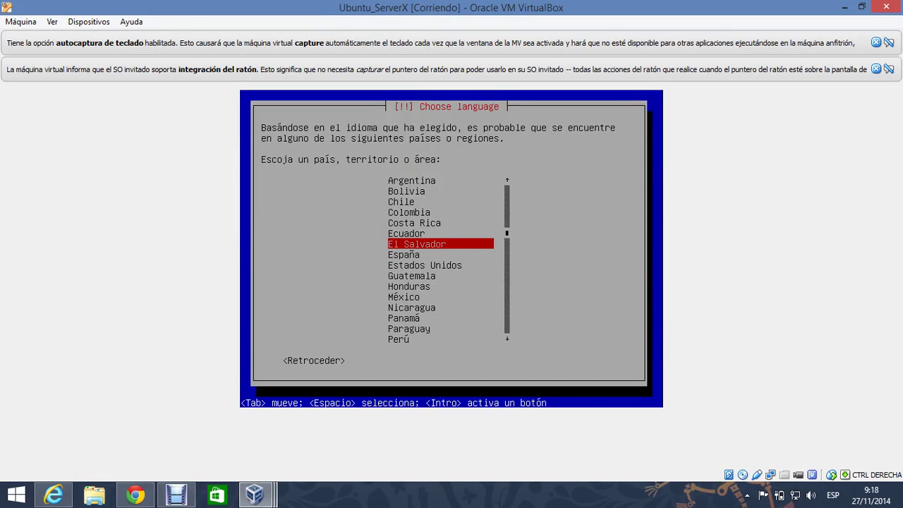
key("Return")
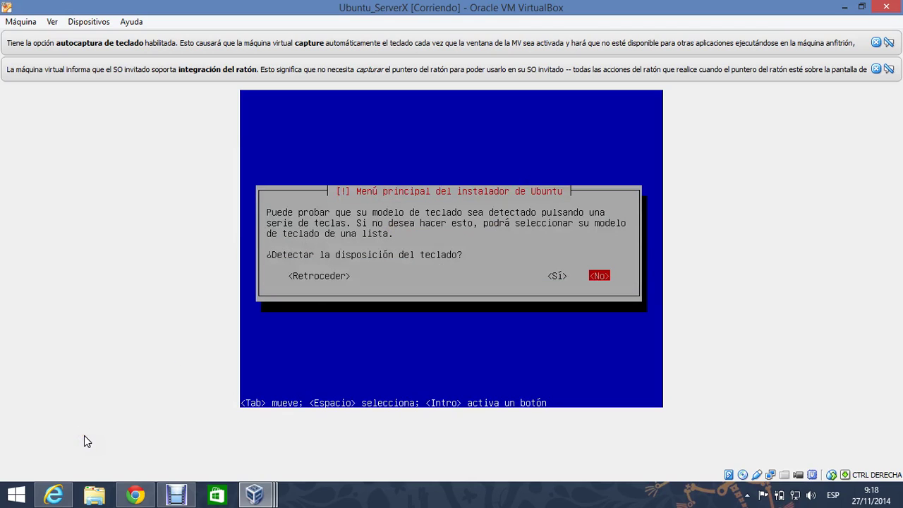
key("Return")
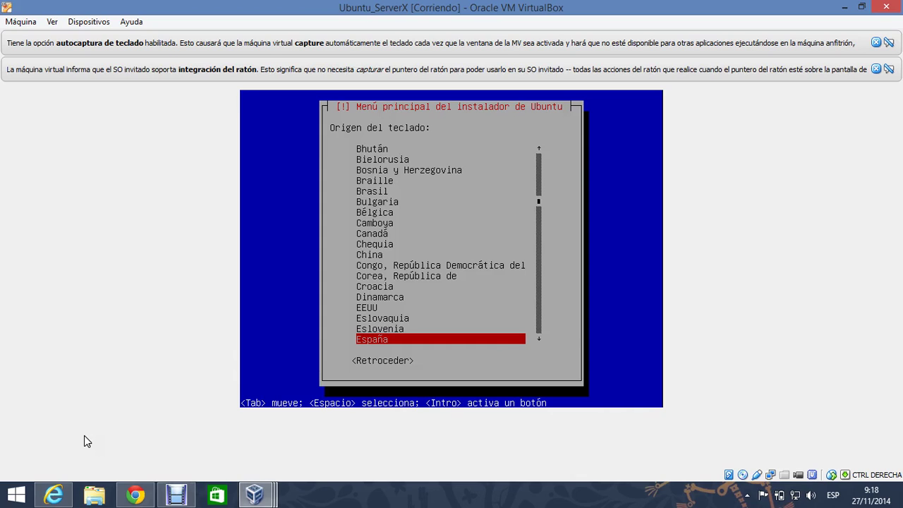
key("Return")
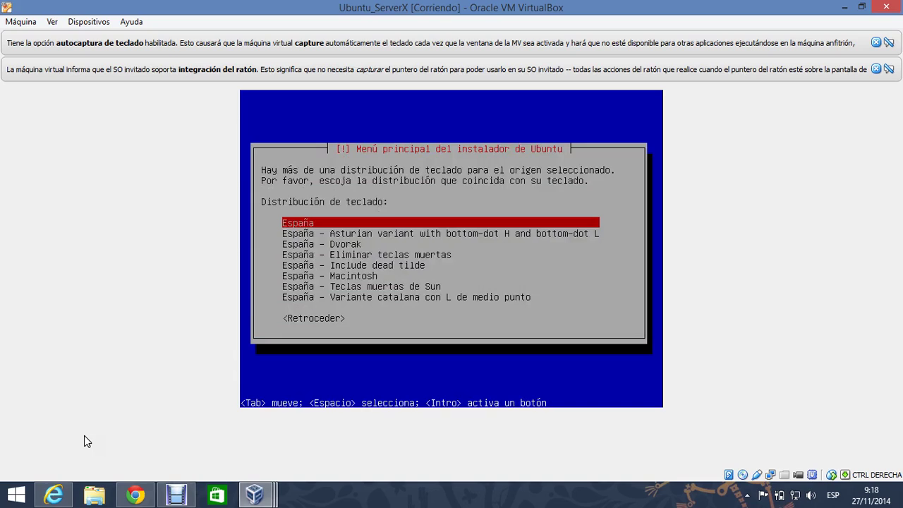
key("Return")
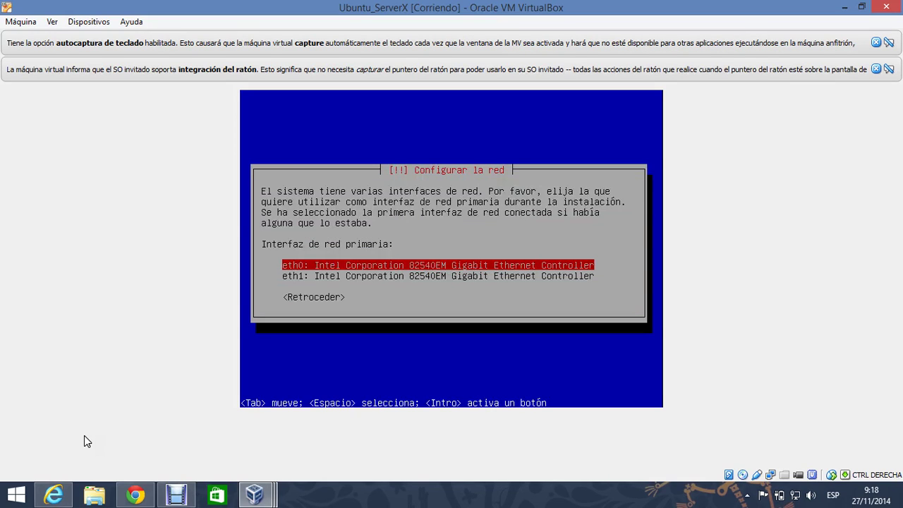
Use eth0 as the primary network interface and set the hostname to Server.
key("Return")
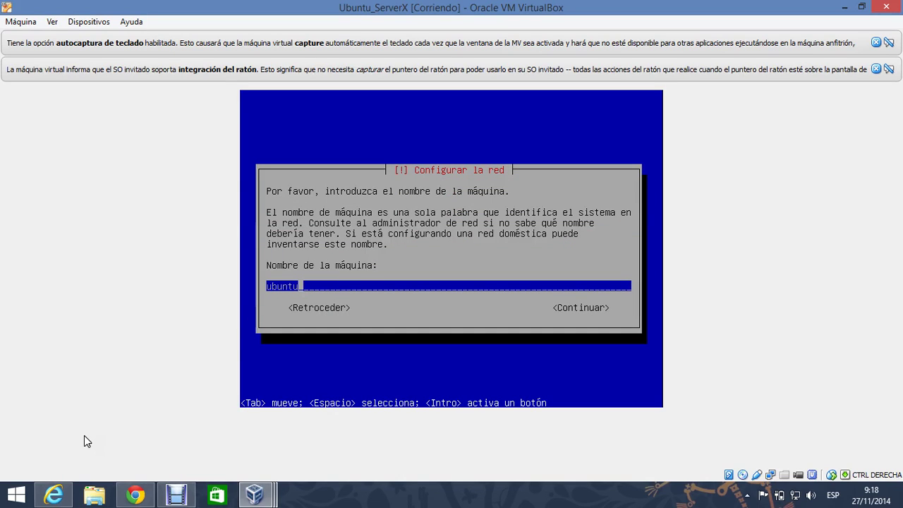
key("BackSpace")
key("BackSpace")
key("BackSpace")
key("BackSpace")
key("BackSpace")
key("BackSpace")
type("Server")
key("Tab")
key("Return")
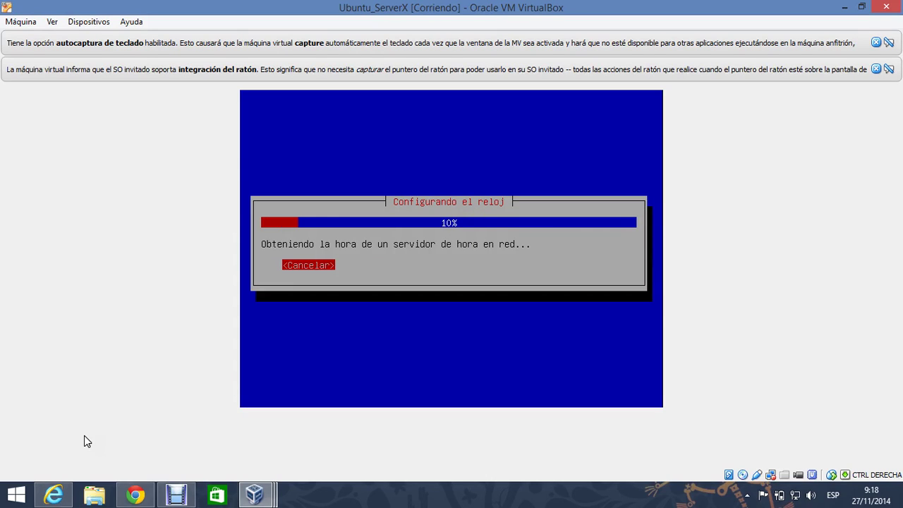
In XP_ADMIN, accept the XP licence and quick-format the unpartitioned space as NTFS.
mouse_move(254, 495)
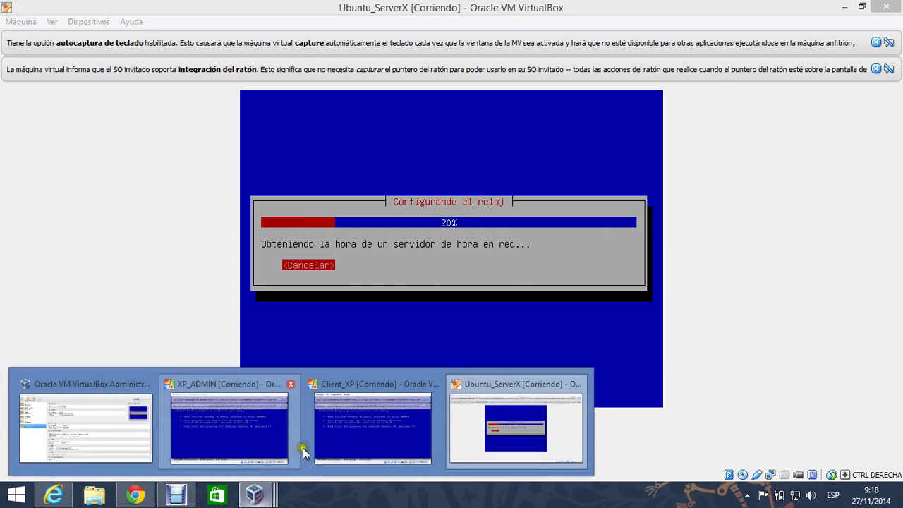
left_click(254, 434)
key("Return")
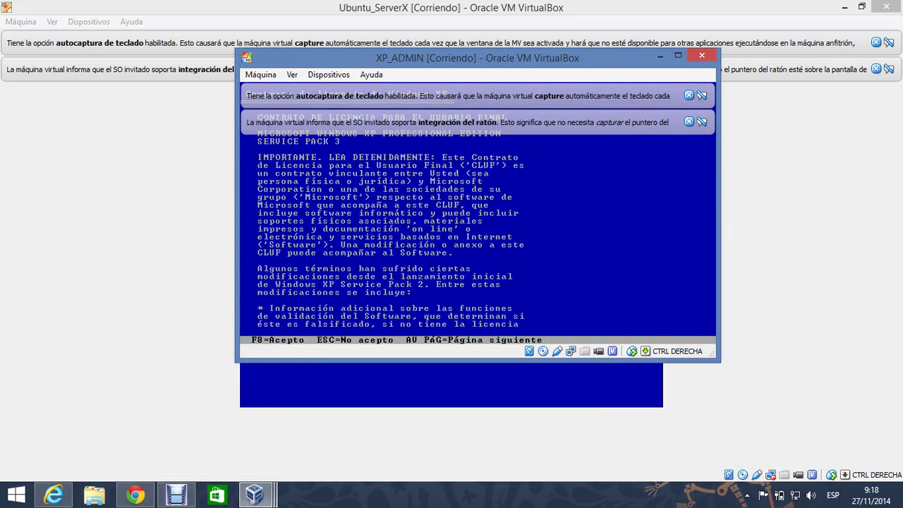
key("F8")
key("Return")
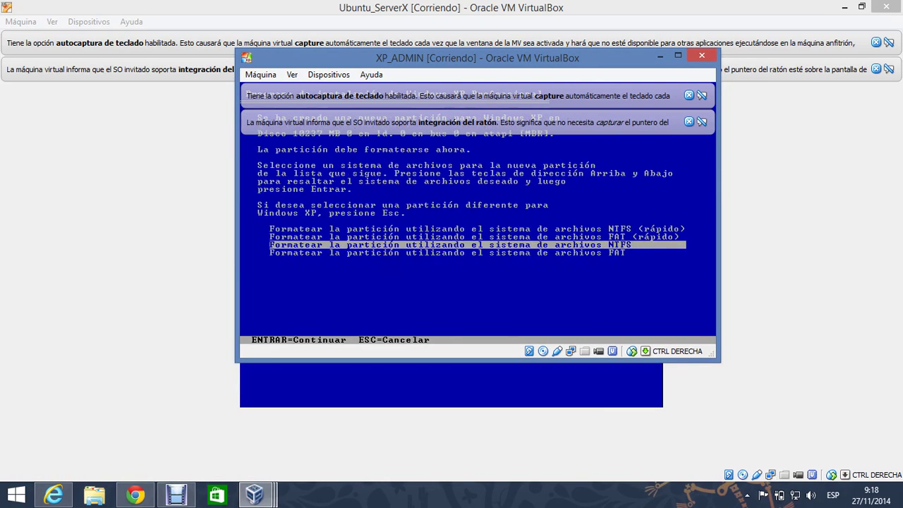
key("Up")
key("Up")
key("Return")
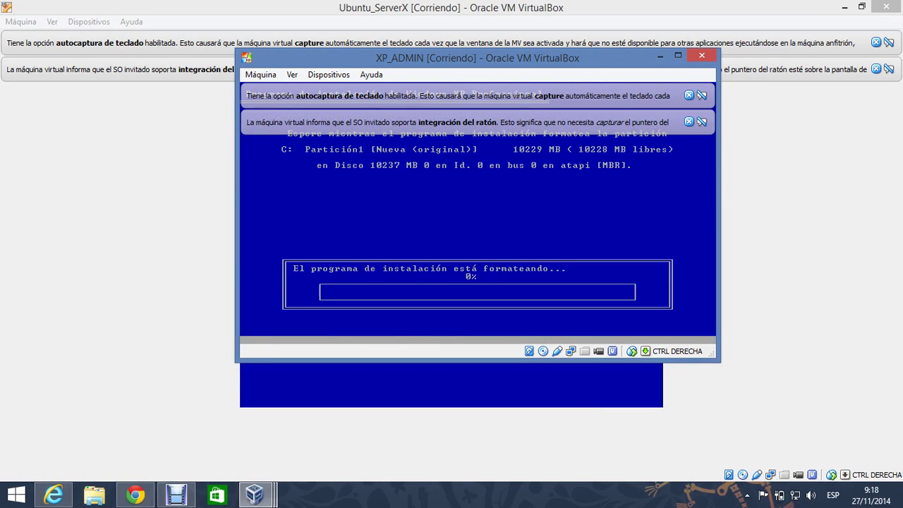
In Client_XP, accept the XP licence and quick-format the unpartitioned space as NTFS.
mouse_move(256, 496)
left_click(357, 442)
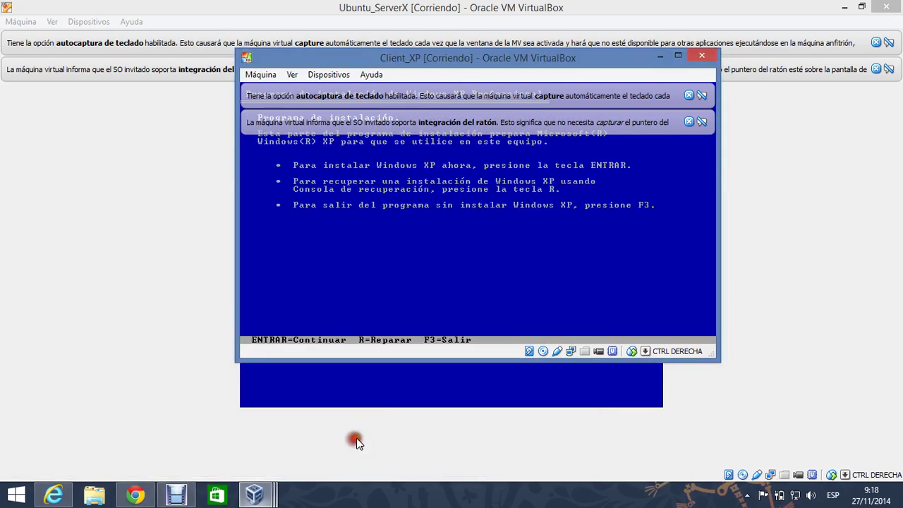
left_click(447, 262)
key("Return")
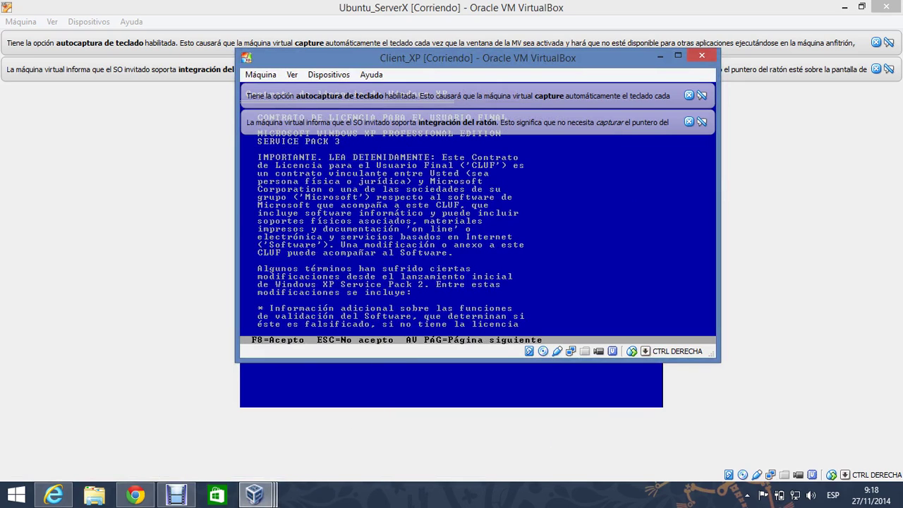
key("F8")
key("Return")
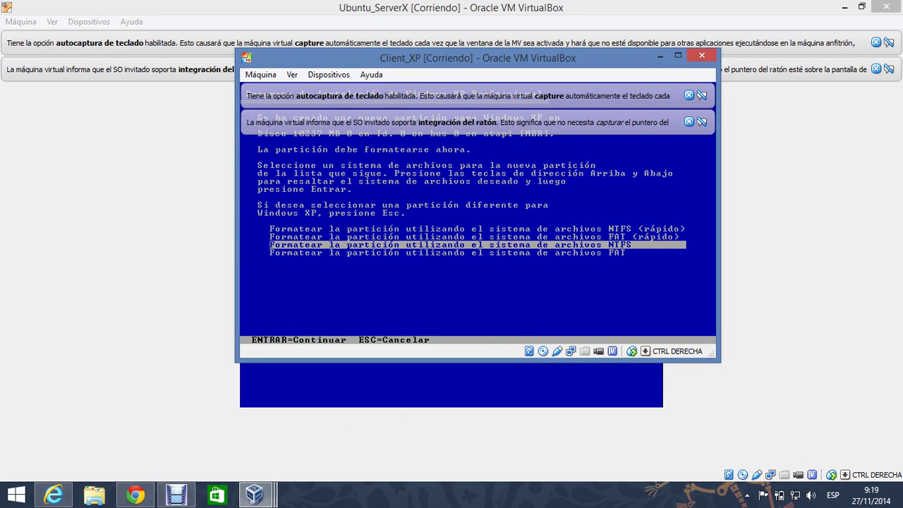
key("Up")
key("Up")
key("Return")
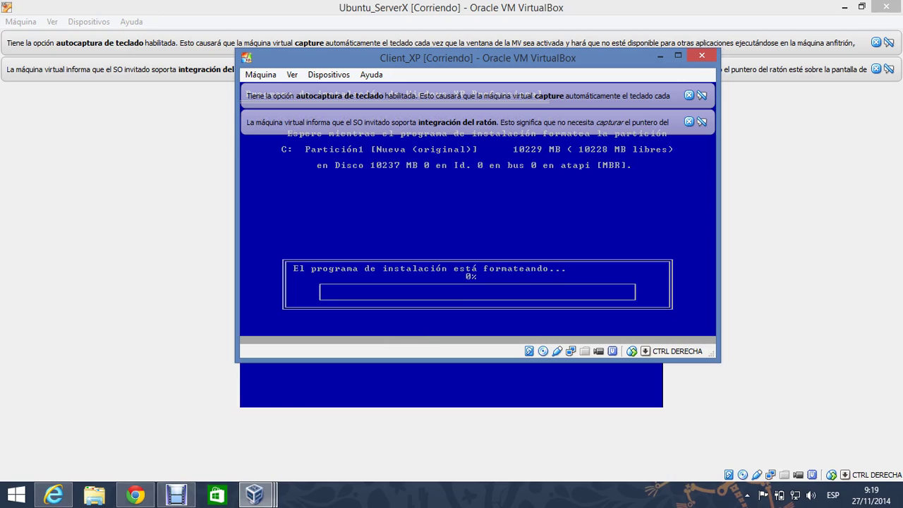
Snap Client_XP left and XP_ADMIN right, then return to Ubuntu_ServerX.
left_click_drag(554, 58, 0, 70)
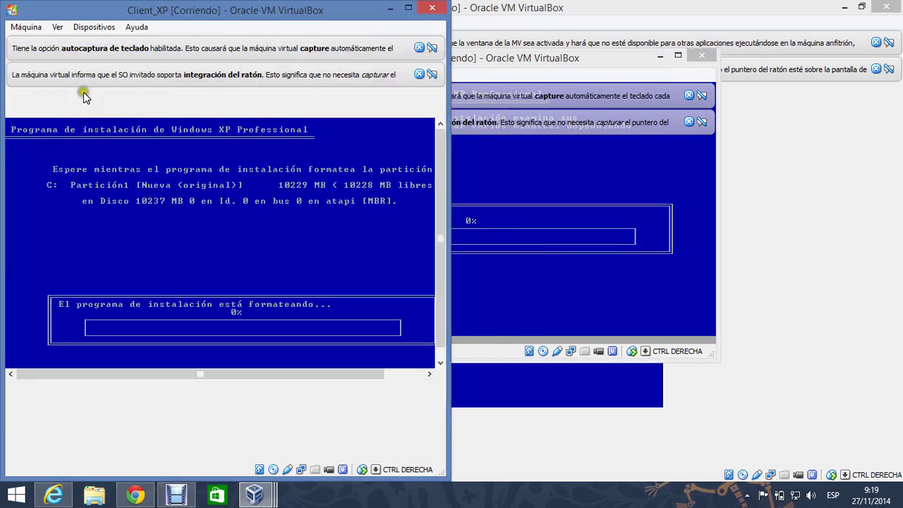
left_click_drag(508, 7, 900, 149)
mouse_move(254, 495)
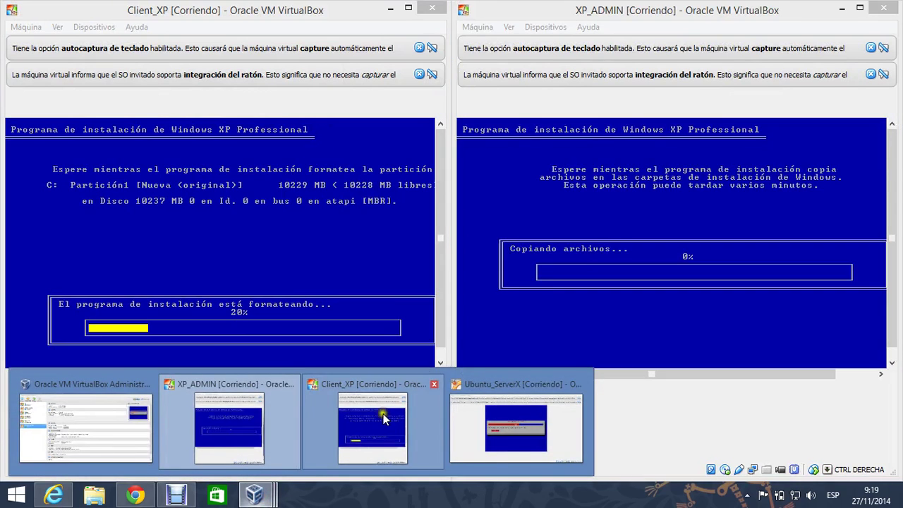
left_click(503, 426)
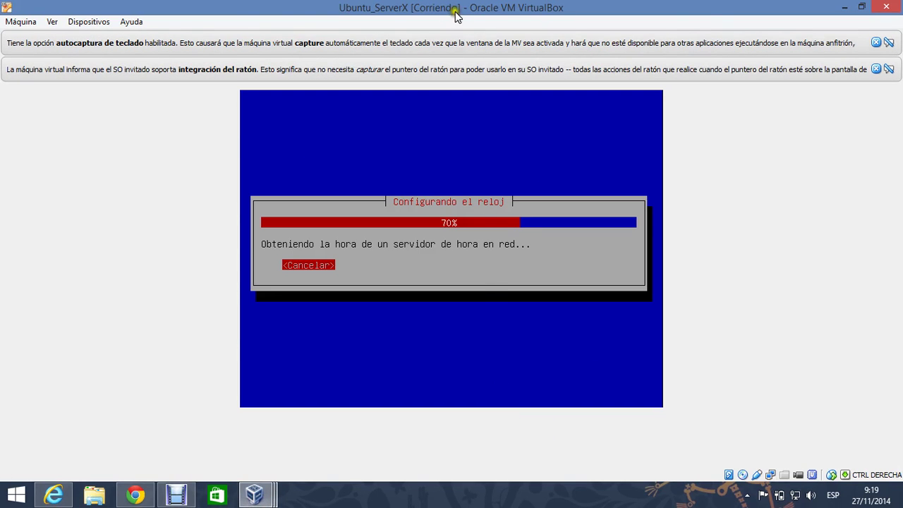
Shrink the Ubuntu_ServerX window, accept America/El_Salvador, and guided-partition the whole sda disk.
left_click_drag(452, 13, 463, 172)
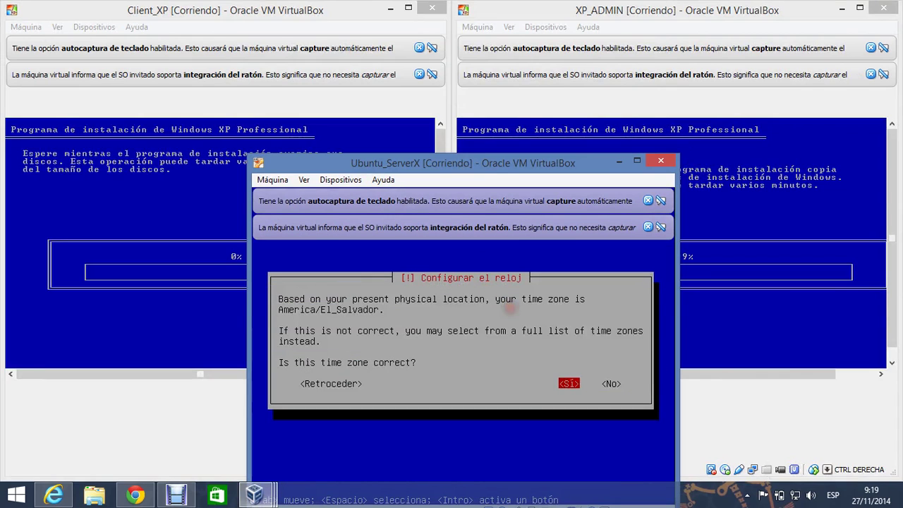
key("Return")
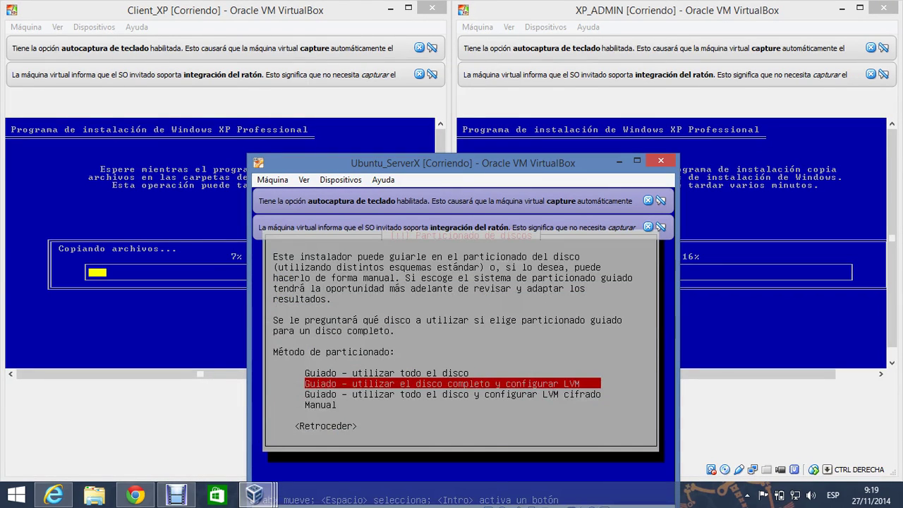
key("Up")
key("Return")
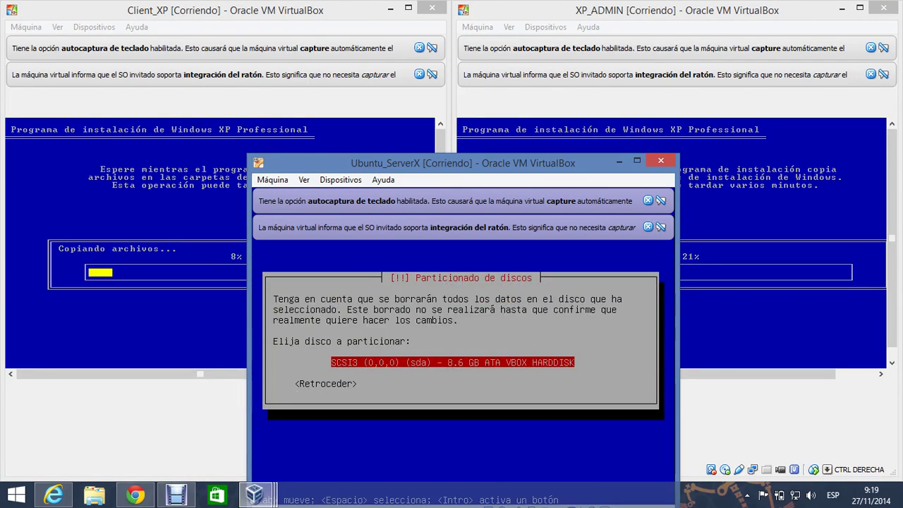
key("Return")
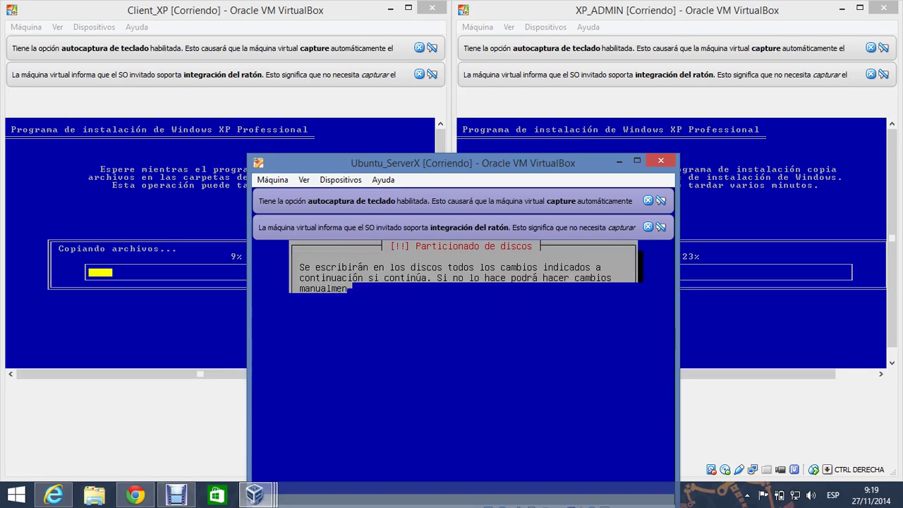
key("Tab")
key("Return")
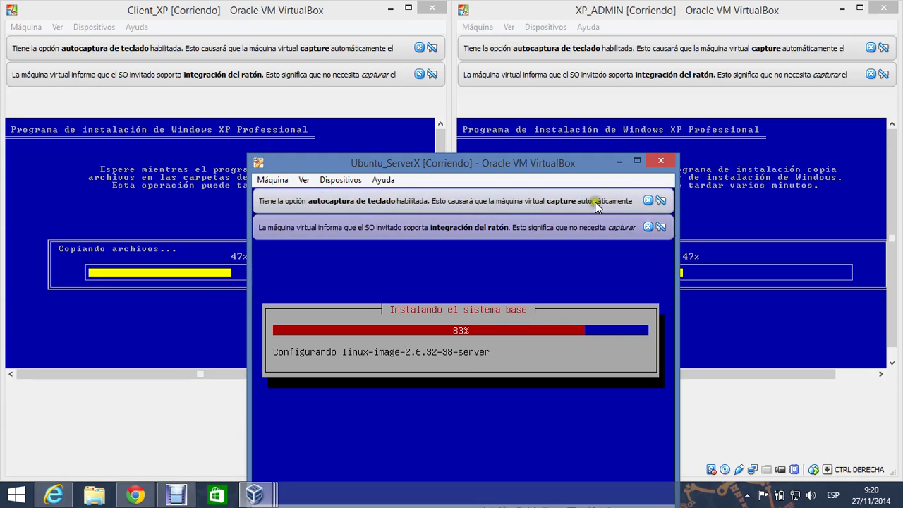
Close the keyboard-capture and mouse-integration notices in Ubuntu_ServerX and XP_ADMIN, raising Client_XP.
left_click(648, 227)
left_click(648, 201)
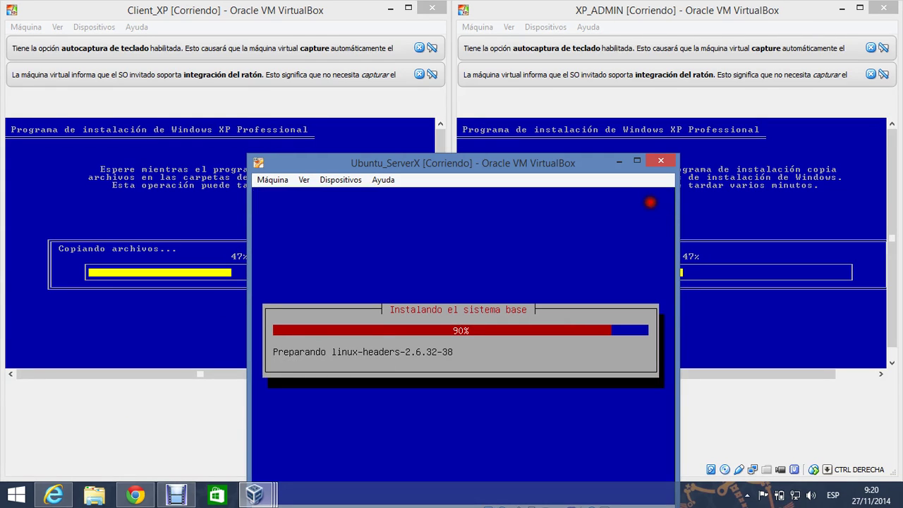
left_click(871, 74)
left_click(871, 48)
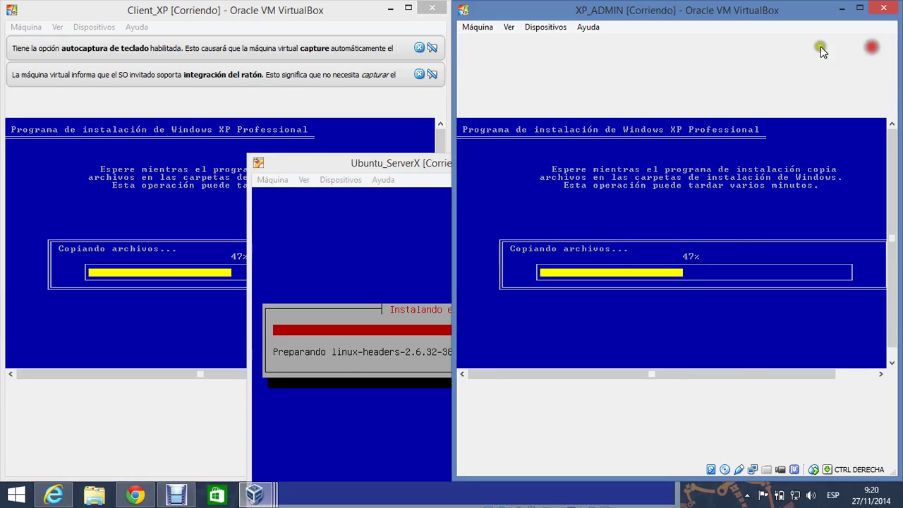
left_click(434, 78)
Dismiss Client_XP's two notices and return keyboard focus to the Ubuntu_ServerX installer.
left_click(419, 74)
left_click(420, 48)
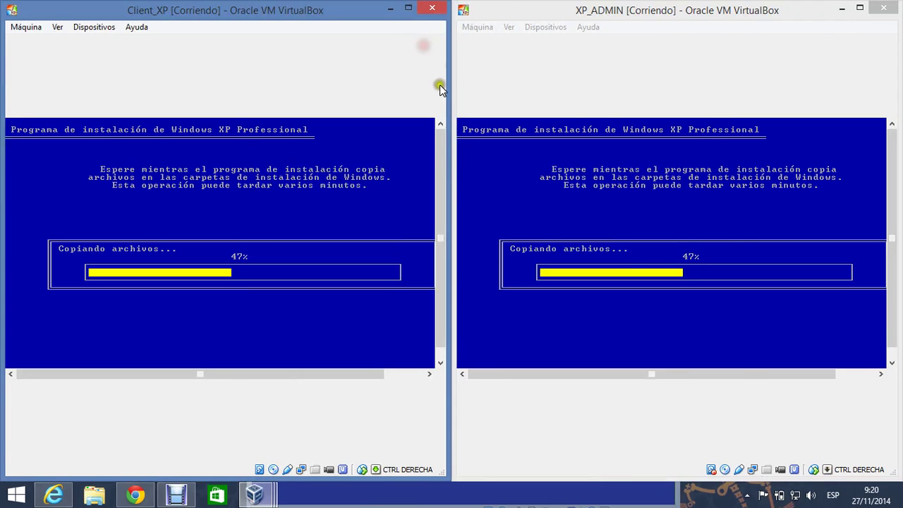
mouse_move(255, 494)
left_click(528, 414)
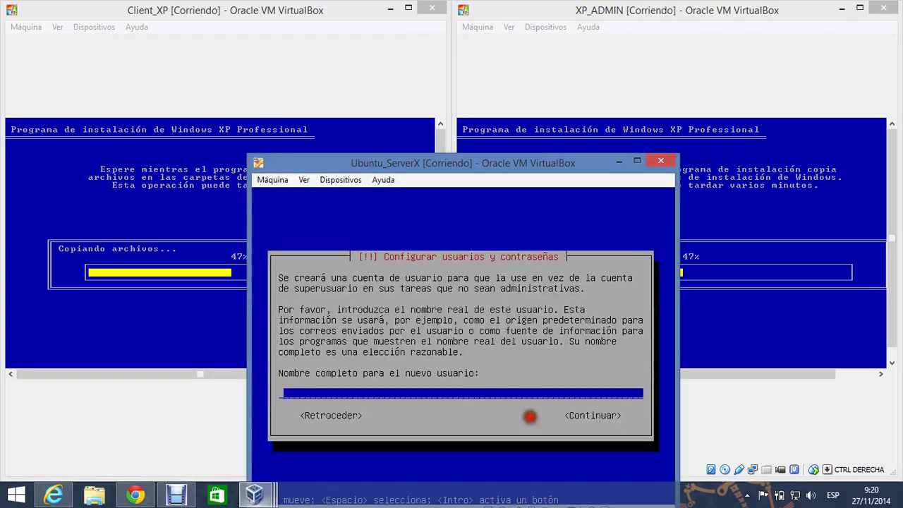
left_click(498, 255)
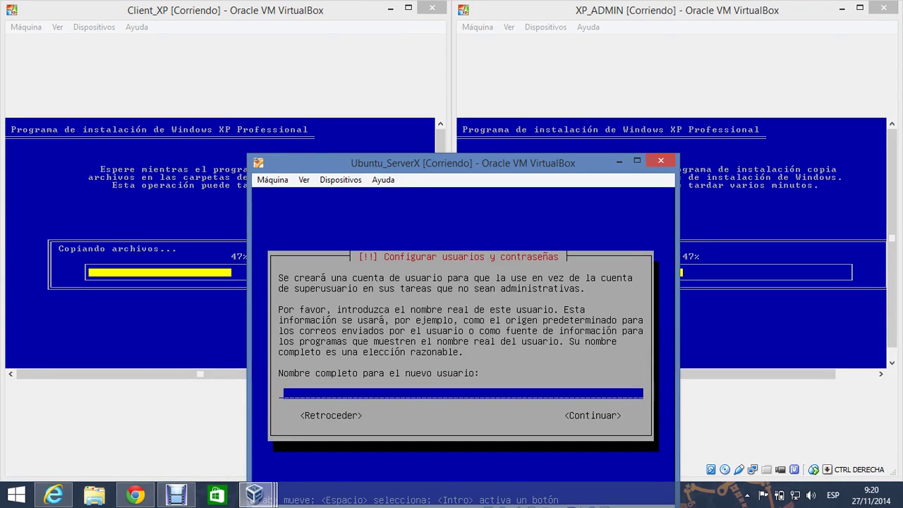
Enter 'redes' as the new user's full name and accept the prefilled username.
type("redes")
key("Tab")
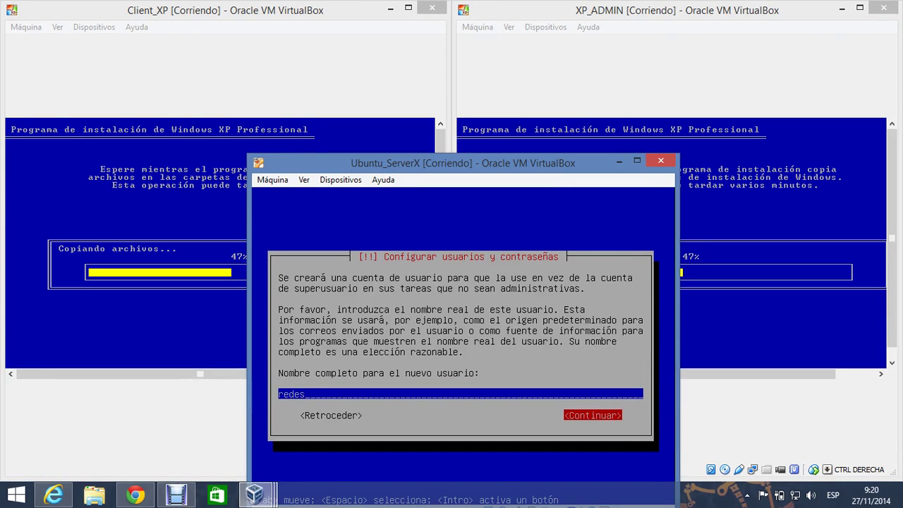
key("Return")
key("Tab")
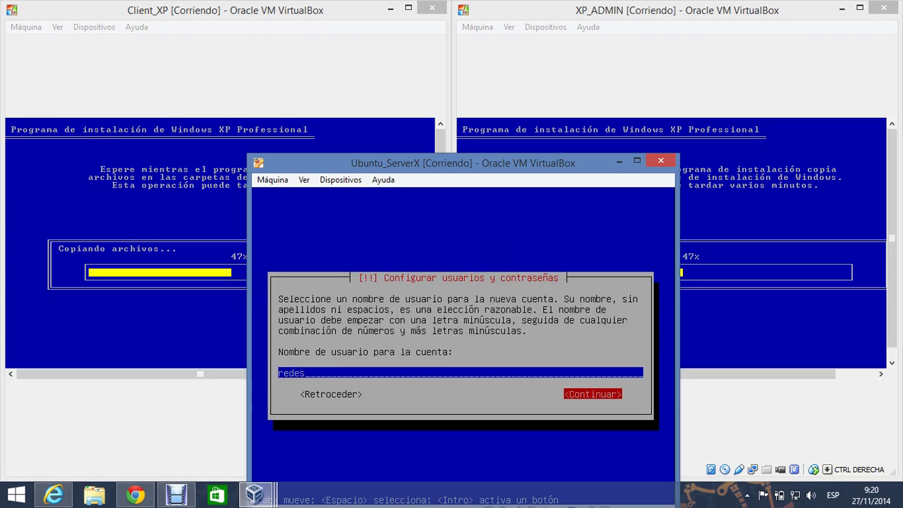
key("Return")
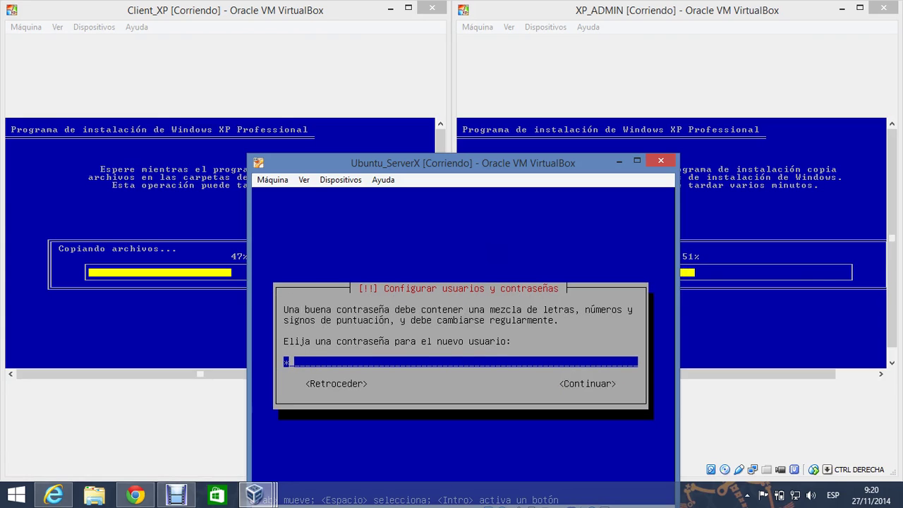
Enter and verify the user's password, accepting it despite the weak-password warning.
key("Tab")
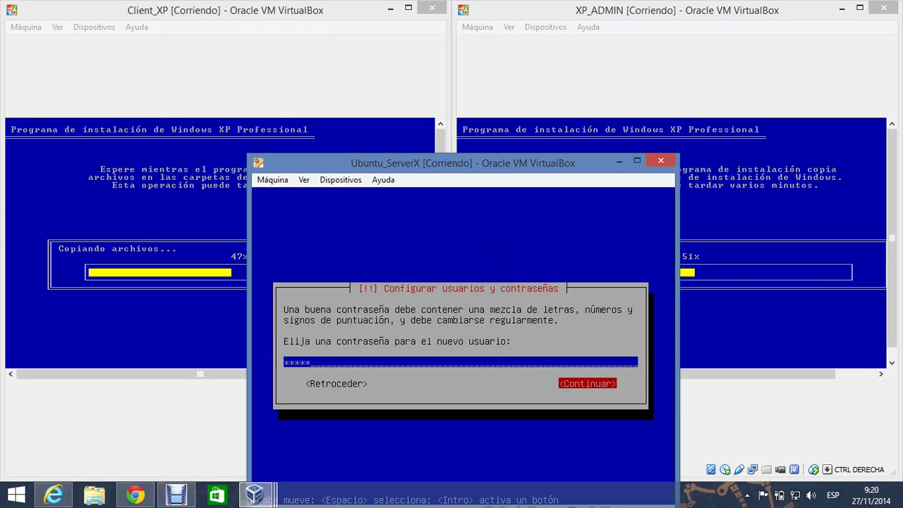
key("Return")
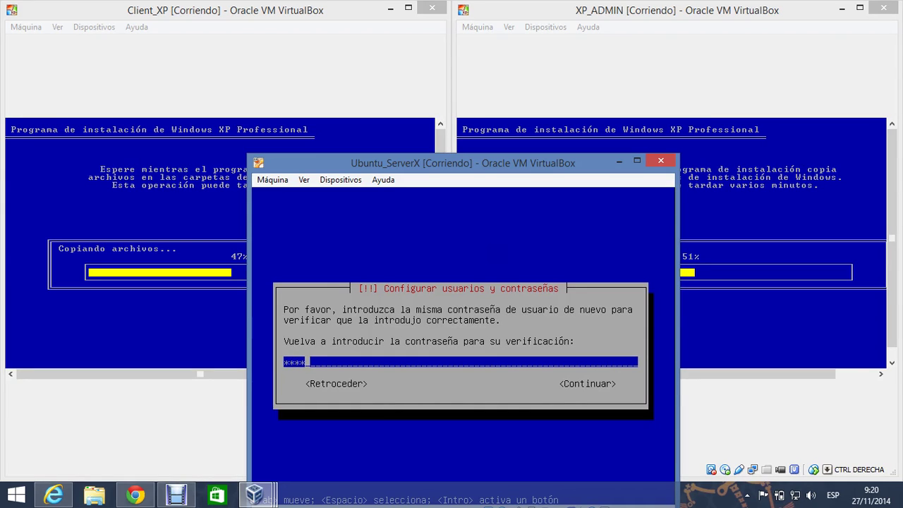
key("Tab")
key("Return")
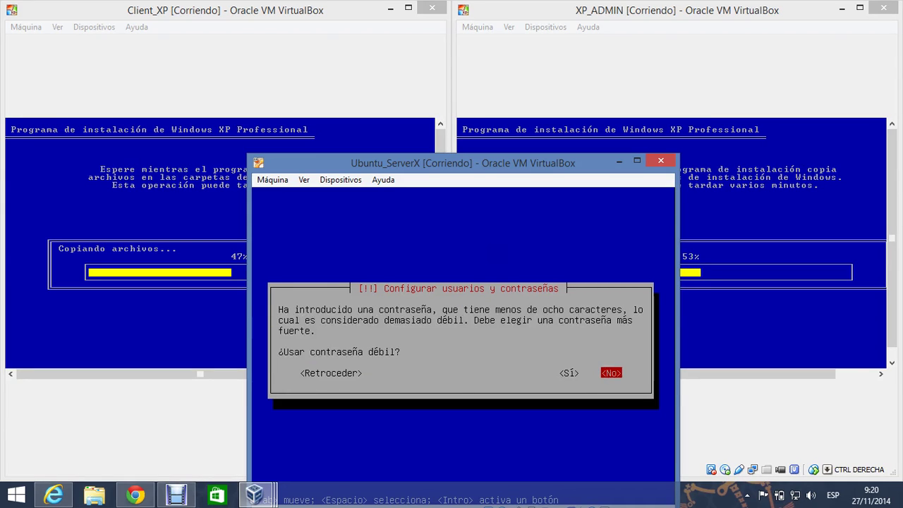
key("Left")
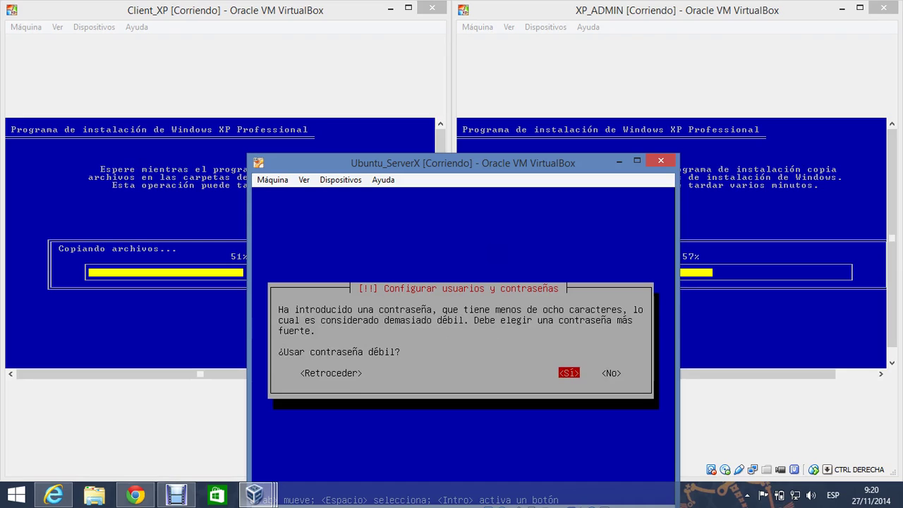
key("Return")
key("Return")
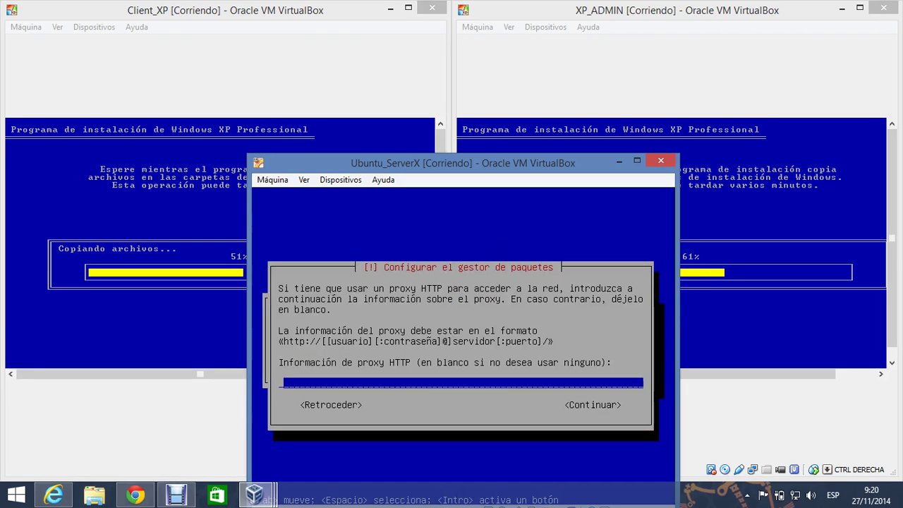
Leave the package manager's HTTP proxy empty and continue.
key("Tab")
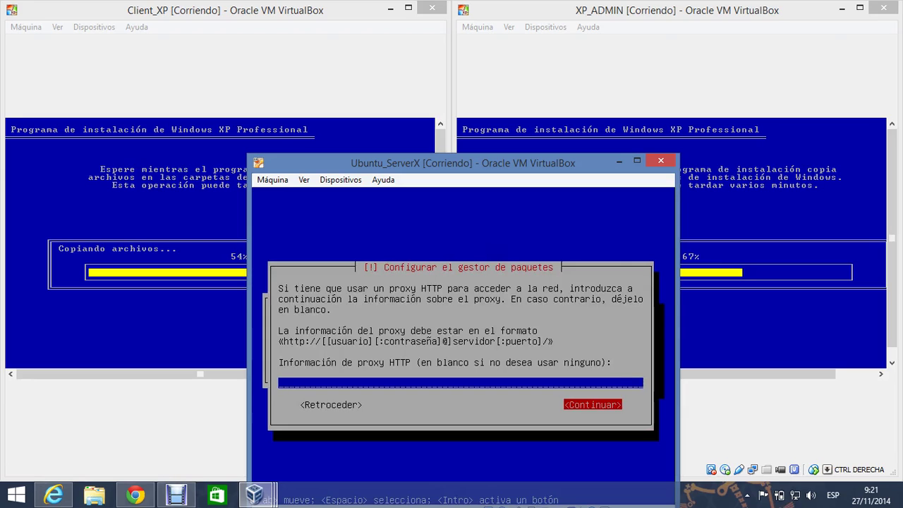
key("Return")
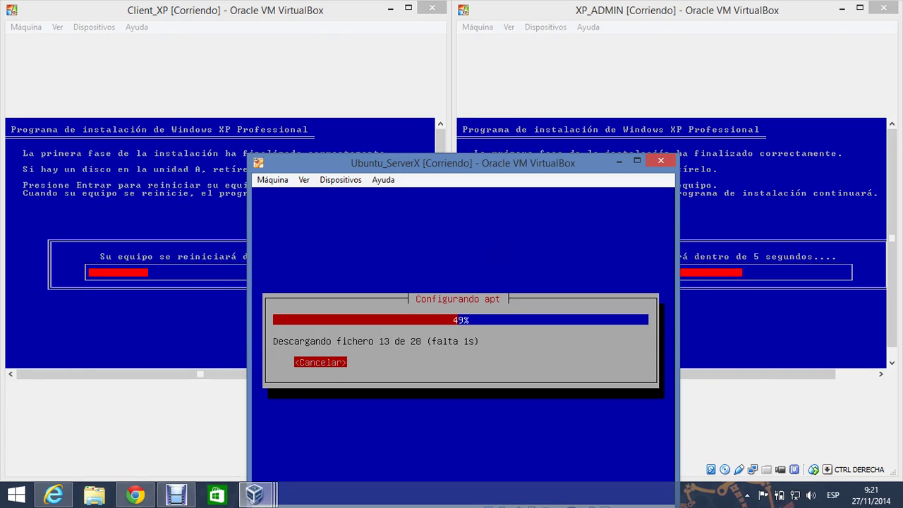
Restart Client_XP into setup and snap Client_XP to the left half, XP_ADMIN right.
left_click(195, 114)
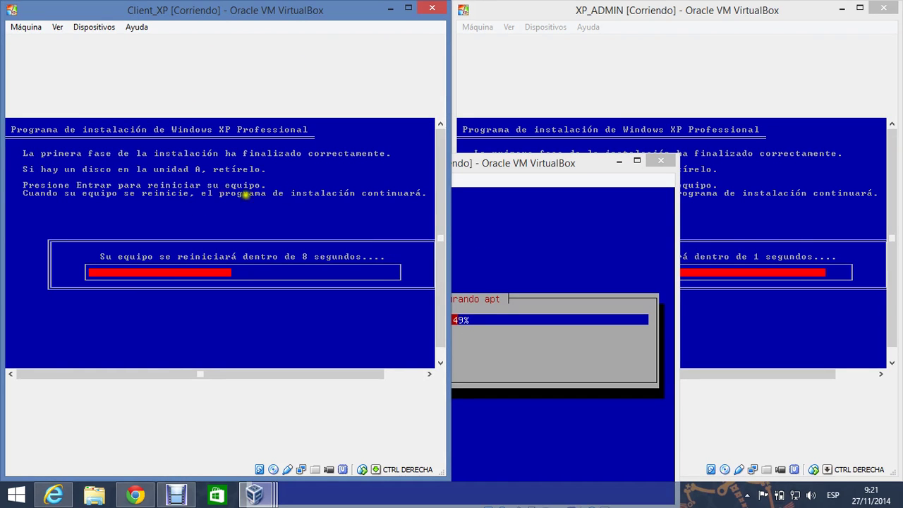
key("Return")
left_click(559, 119)
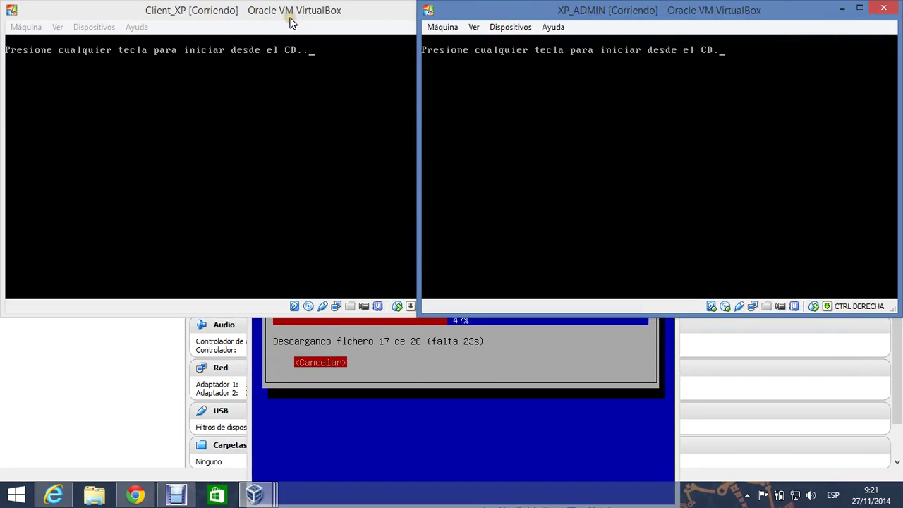
left_click_drag(291, 14, 2, 113)
left_click_drag(621, 16, 565, 23)
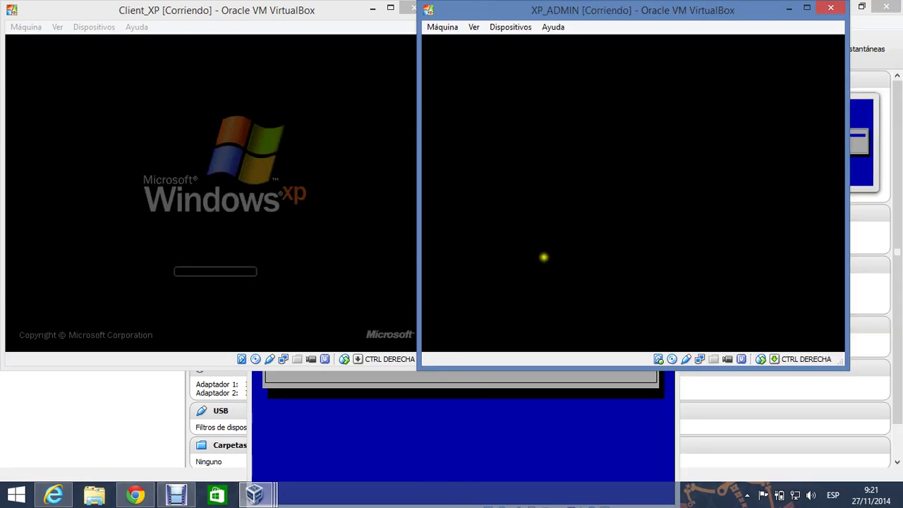
left_click_drag(240, 5, 3, 151)
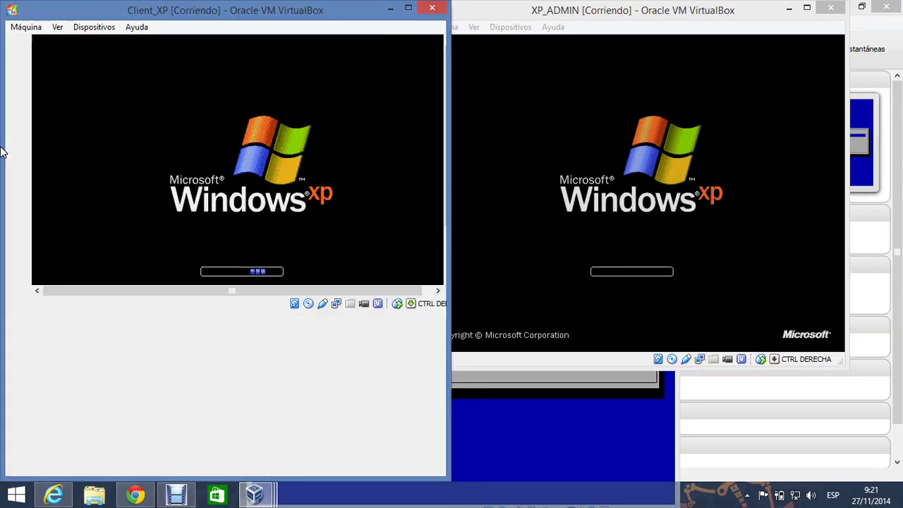
left_click(694, 14)
left_click_drag(694, 14, 902, 16)
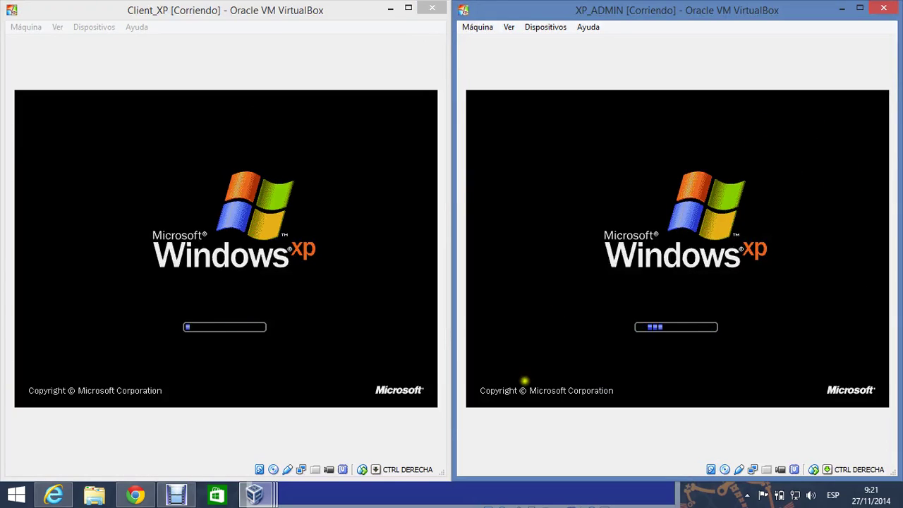
Dismiss the mouse-integration notices in Client_XP and XP_ADMIN, returning to Ubuntu_ServerX.
mouse_move(265, 498)
left_click(560, 421)
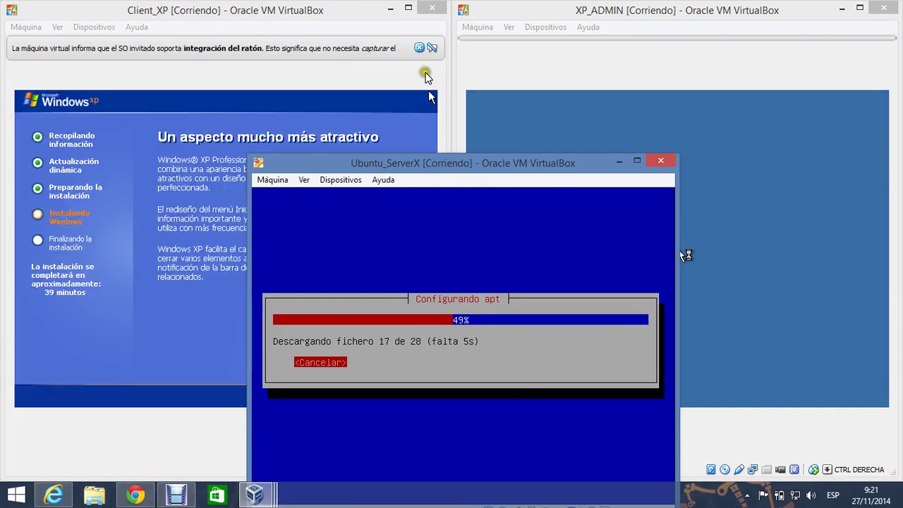
left_click(419, 48)
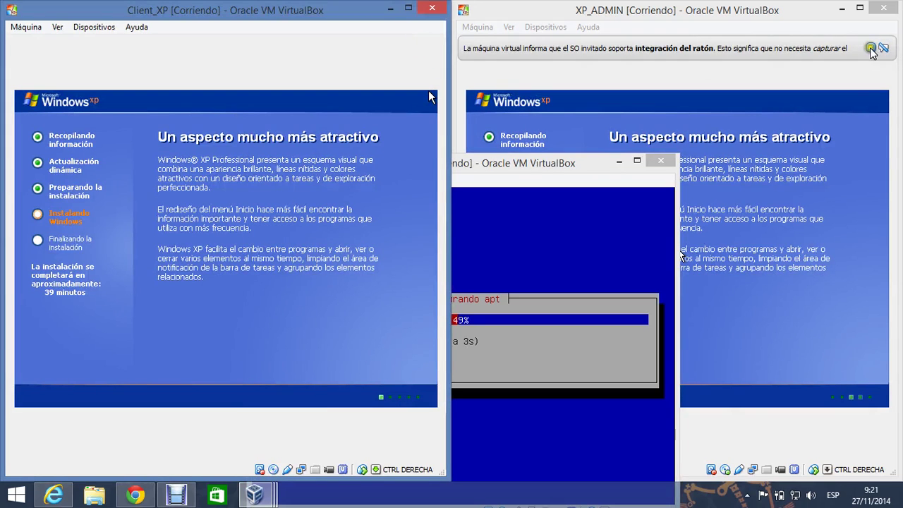
left_click(871, 48)
mouse_move(265, 499)
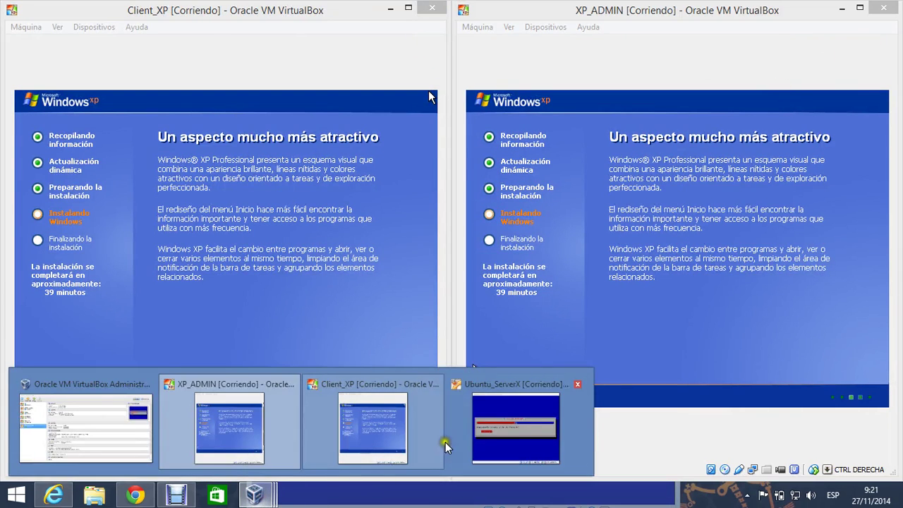
left_click(530, 428)
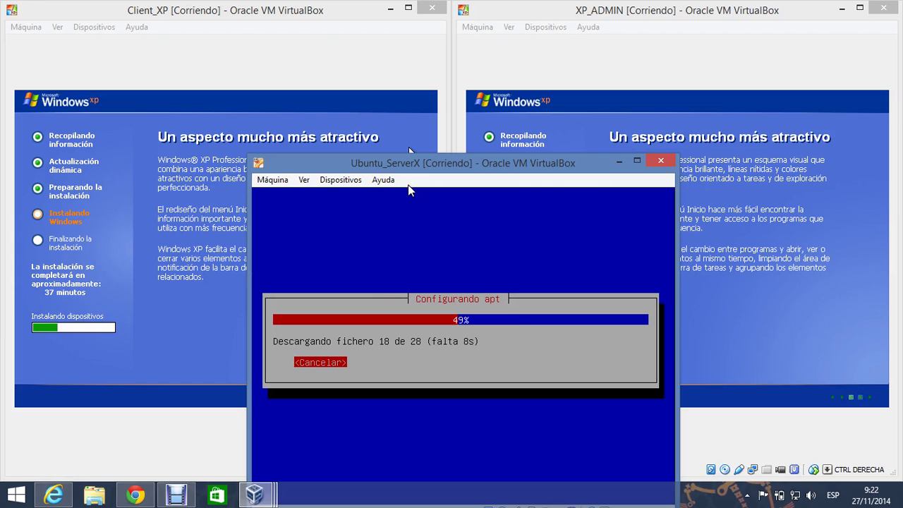
Check Client_XP and XP_ADMIN progress, then return to Ubuntu_ServerX via the taskbar previews.
left_click(409, 55)
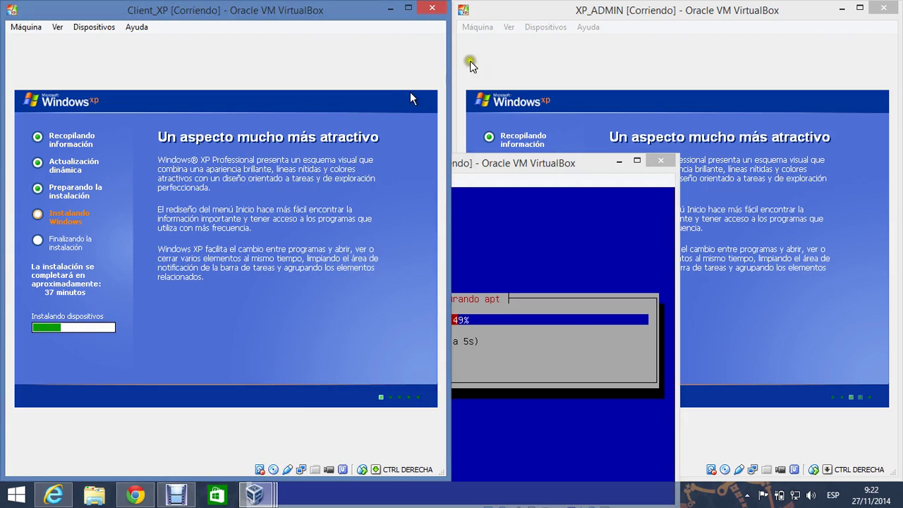
left_click(587, 58)
left_click(272, 494)
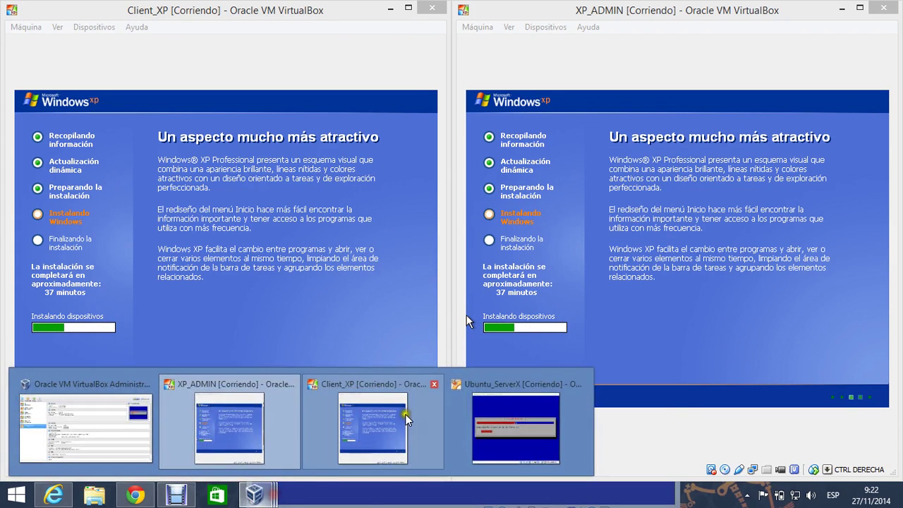
left_click(516, 427)
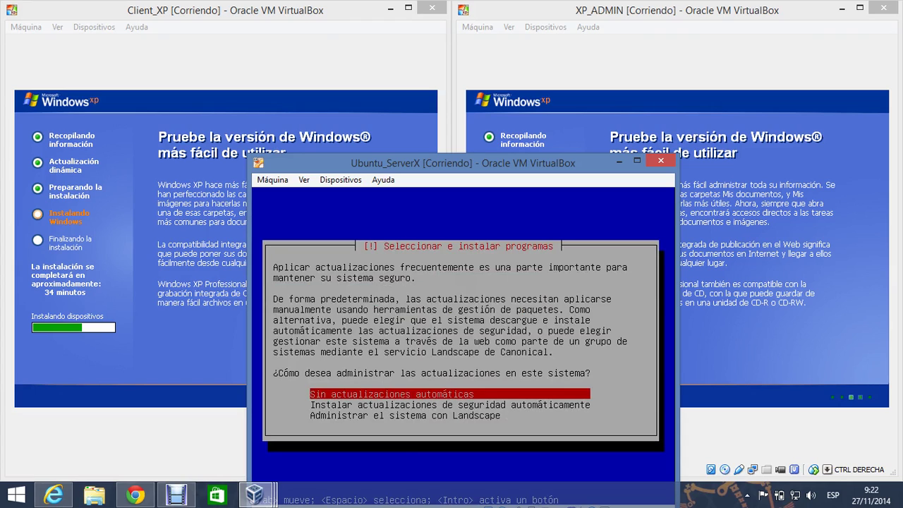
Choose no automatic updates, tick OpenSSH server and start the software install.
key("Return")
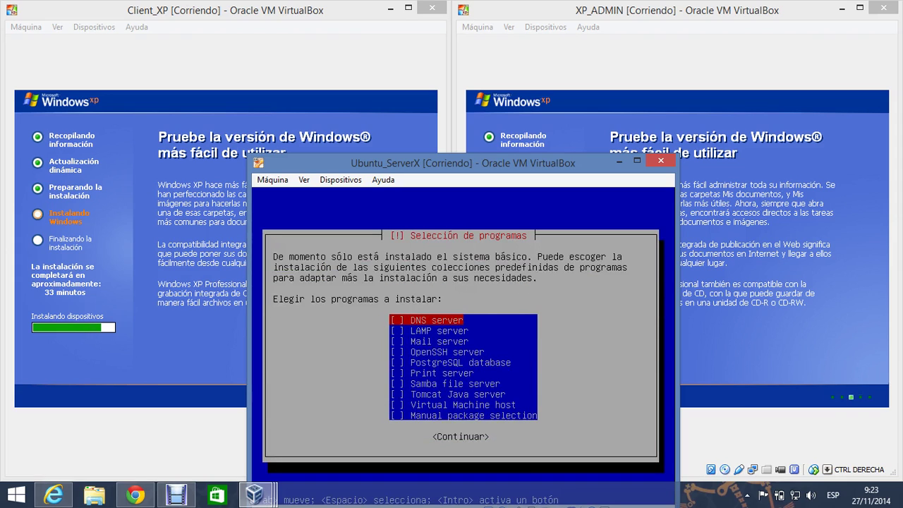
key("Down")
key("Down")
key("Down")
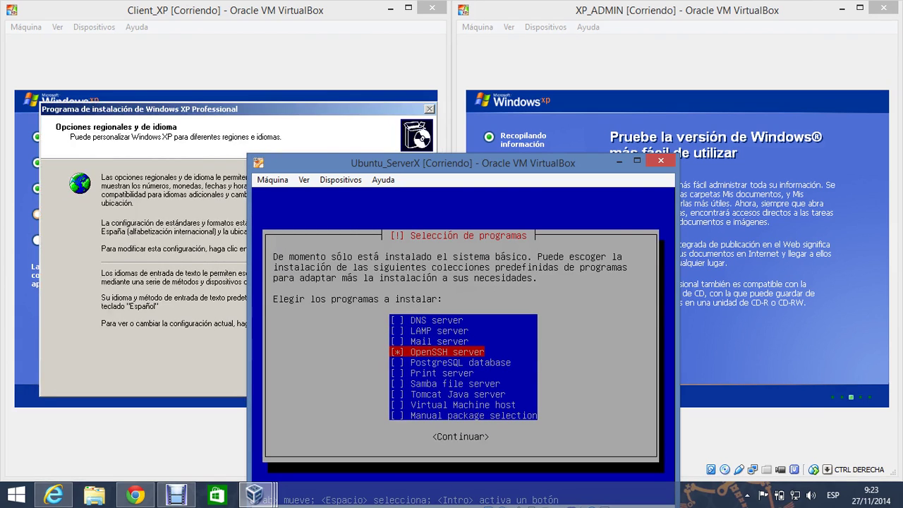
key("Tab")
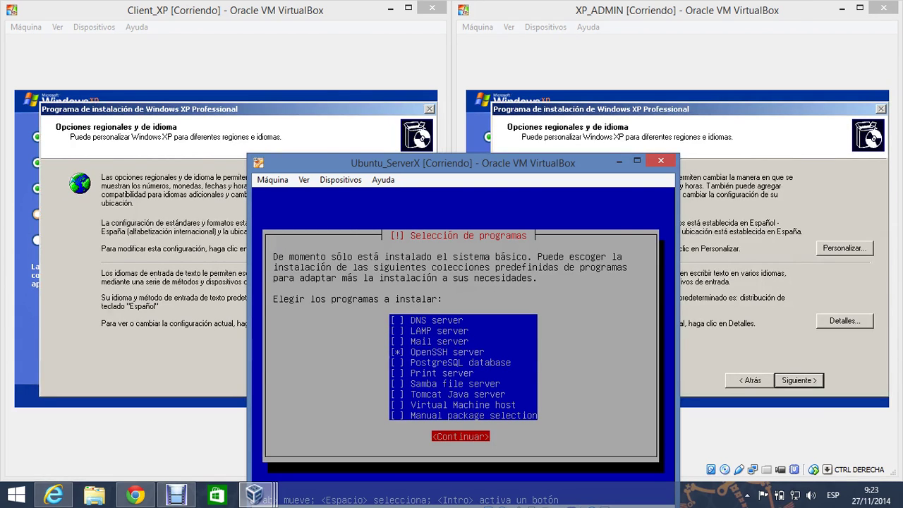
key("Return")
left_click(172, 188)
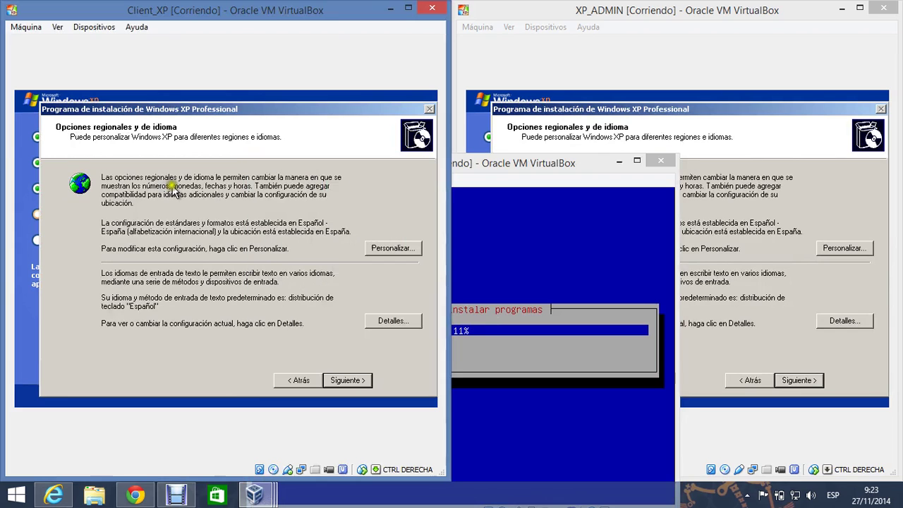
Skip Client_XP's regional options and enter 'Cliente' as the owner name.
left_click(408, 249)
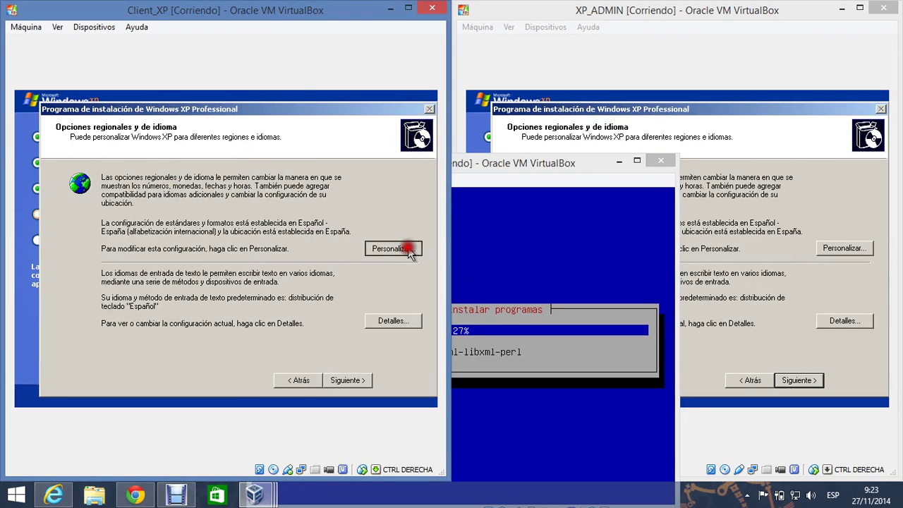
key("Escape")
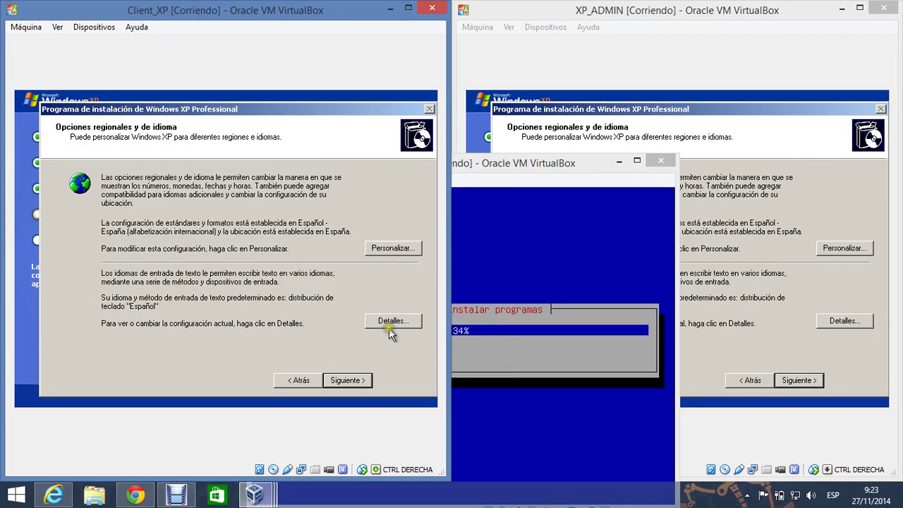
left_click(348, 381)
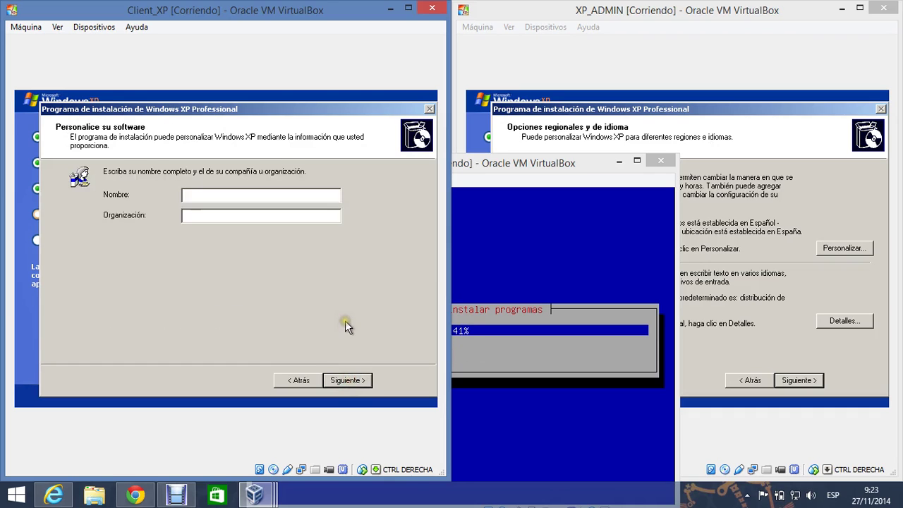
type("Redes")
key("BackSpace")
key("BackSpace")
key("BackSpace")
key("BackSpace")
key("BackSpace")
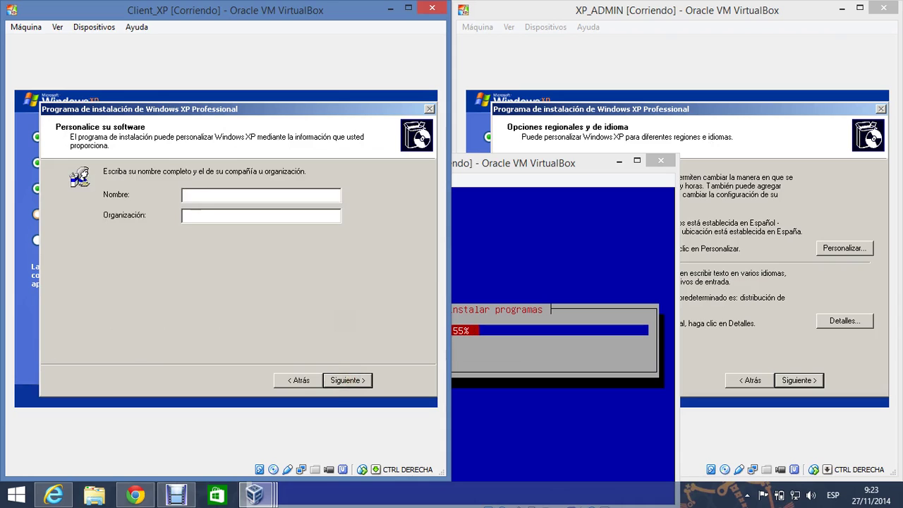
type("Cliente")
left_click(345, 380)
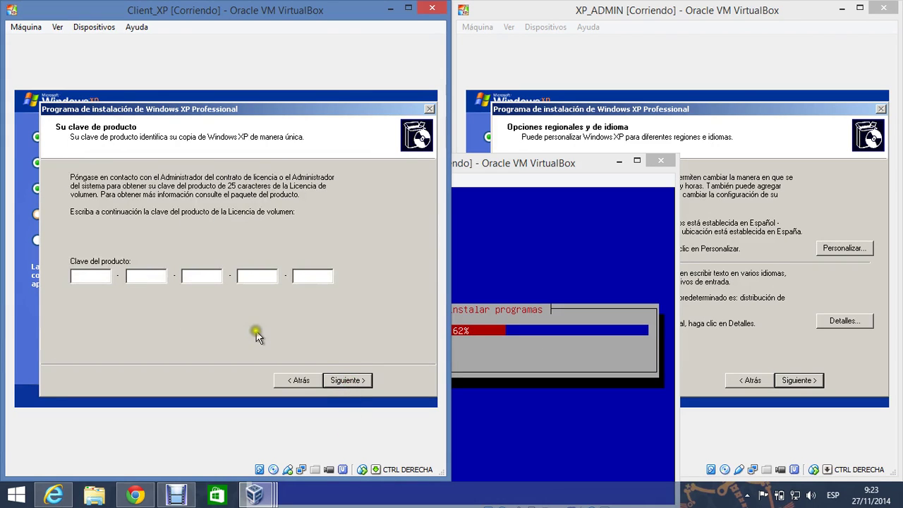
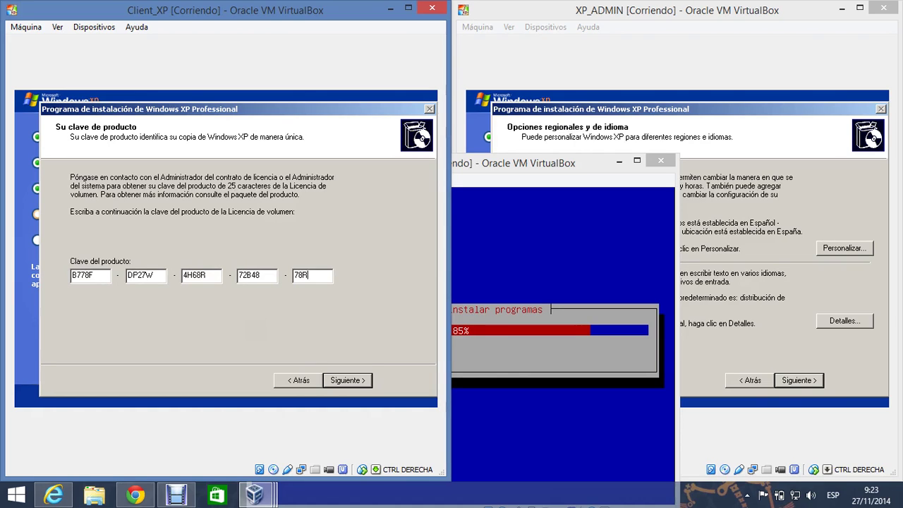
Enter and correct Client_XP's product key, then accept computer name CLIENTE.
key("Return")
key("Return")
left_click(91, 276)
key("Return")
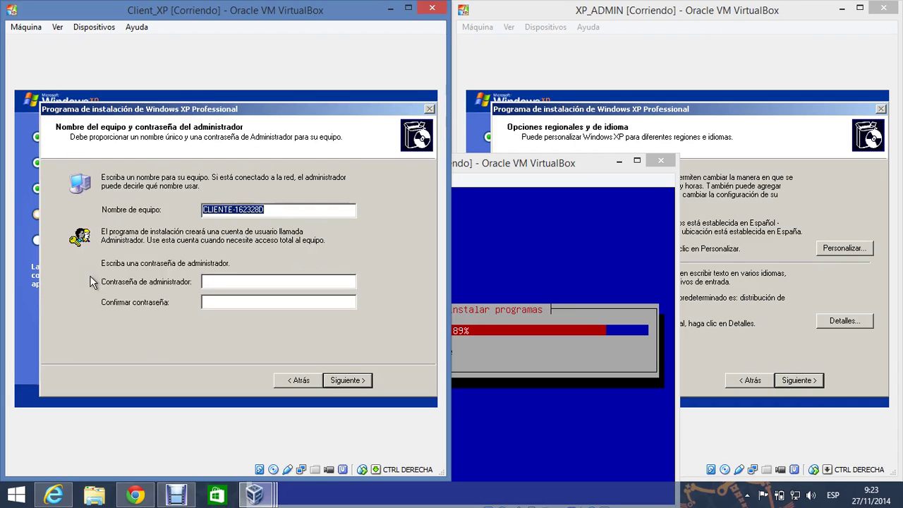
left_click(323, 205)
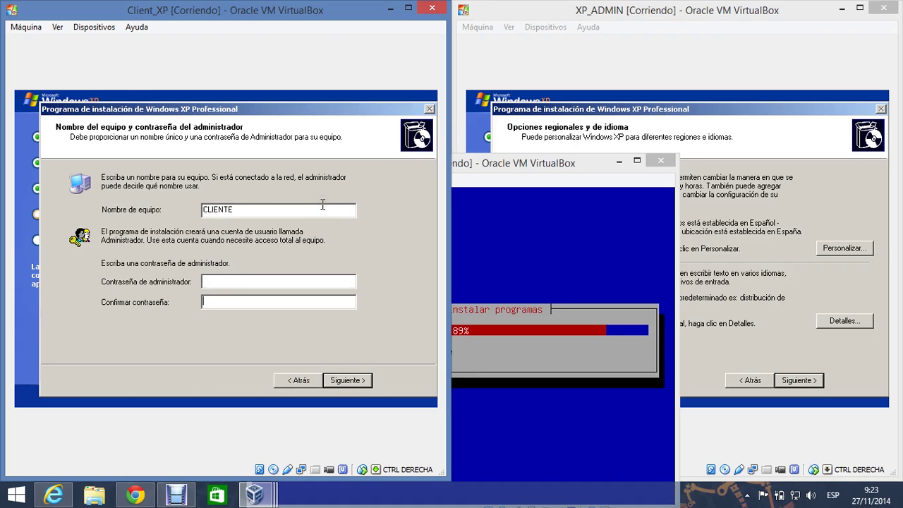
left_click(357, 380)
Set Client_XP's time zone to (GMT-06:00) América Central.
left_click(358, 255)
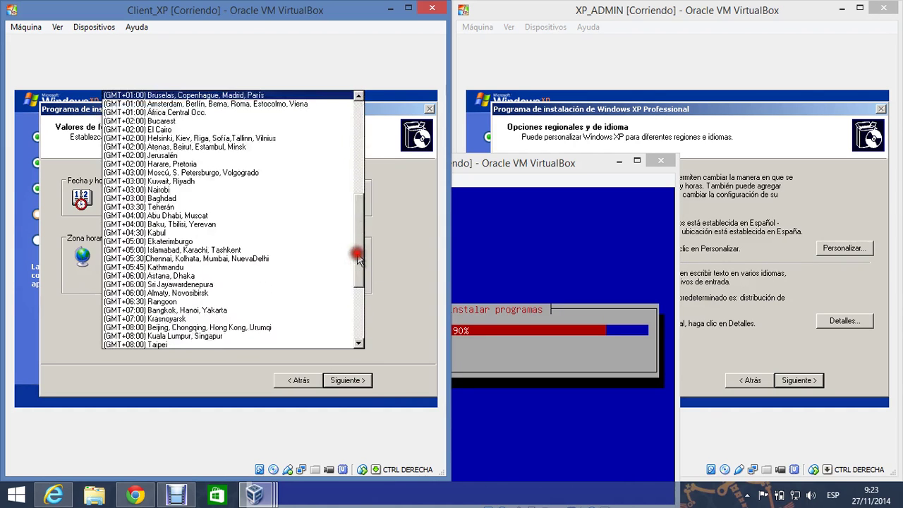
left_click_drag(359, 255, 356, 115)
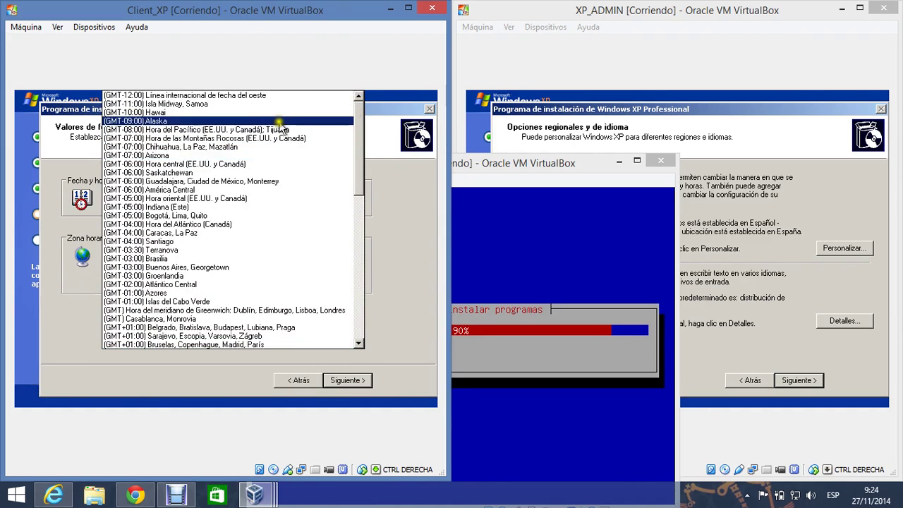
left_click(279, 190)
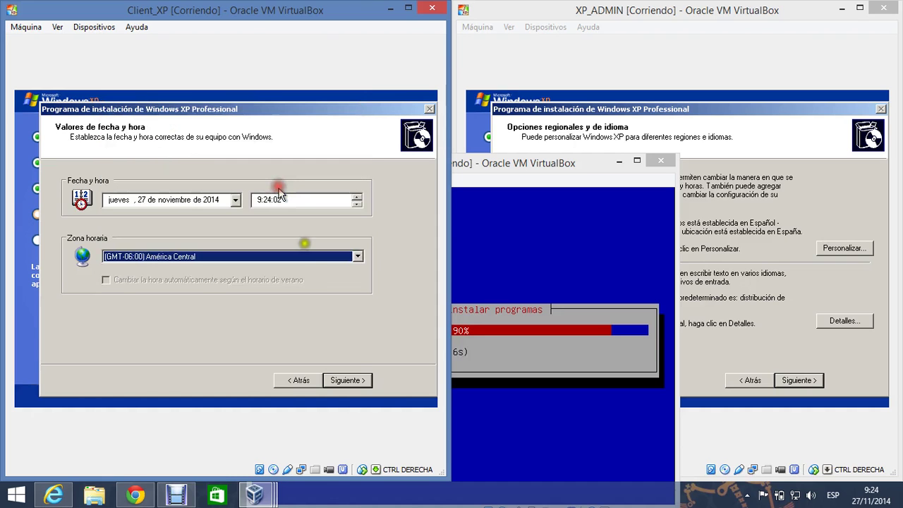
left_click(349, 380)
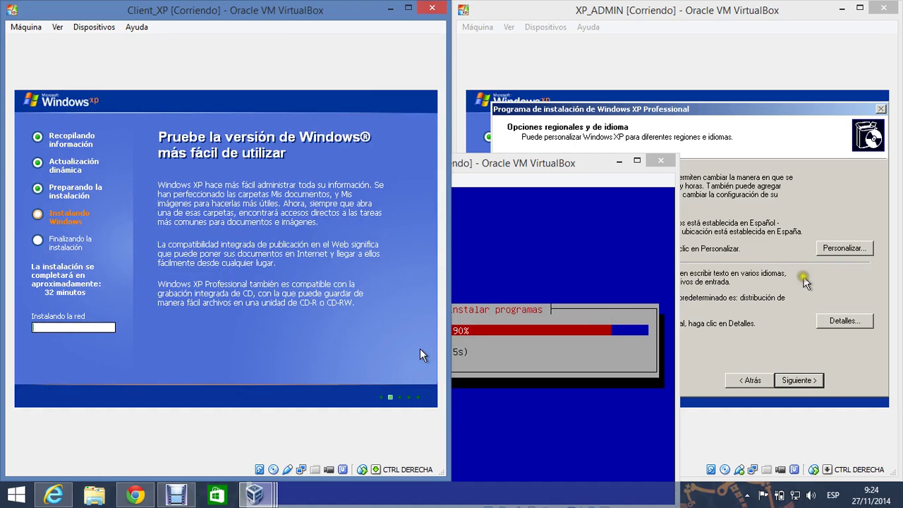
Accept XP_ADMIN's regional settings, then Client_XP's typical network and GRUPO_TRABAJO workgroup.
left_click(806, 282)
key("Return")
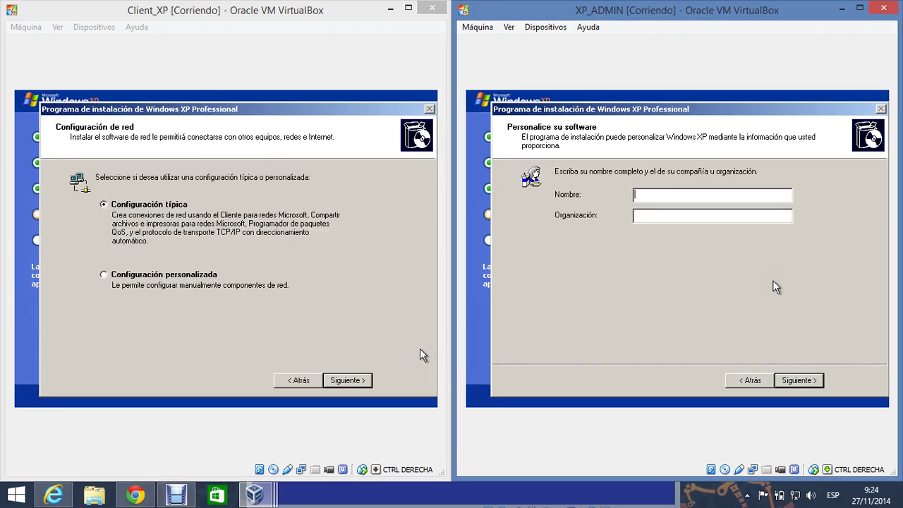
type("X")
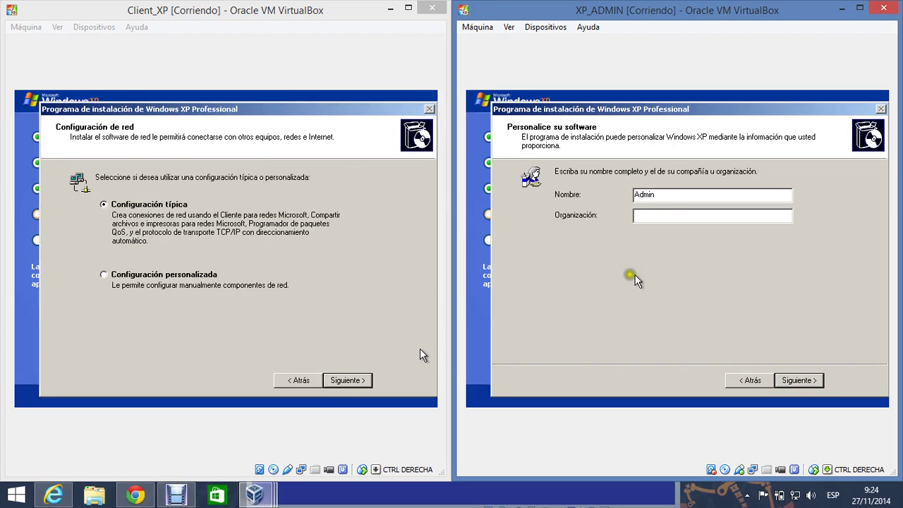
left_click(420, 348)
key("Return")
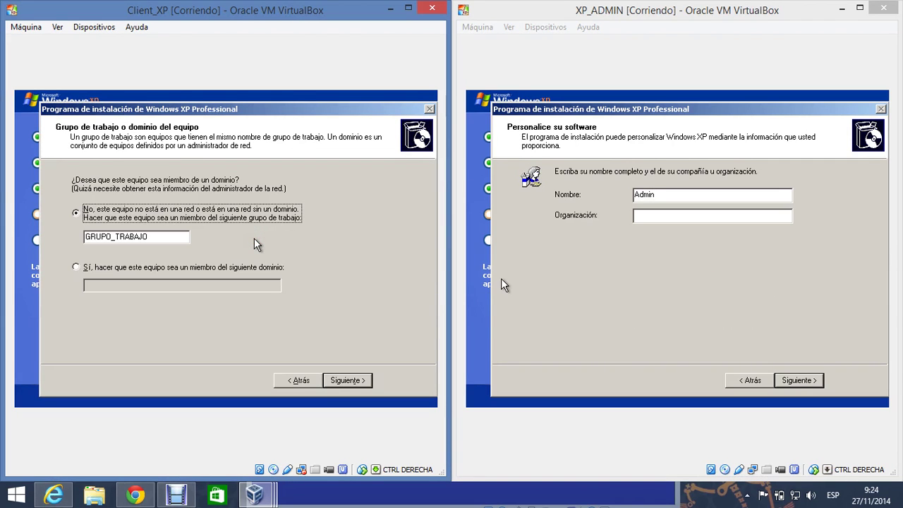
key("Return")
Set XP_ADMIN's owner name to ADMIN and continue.
left_click(561, 283)
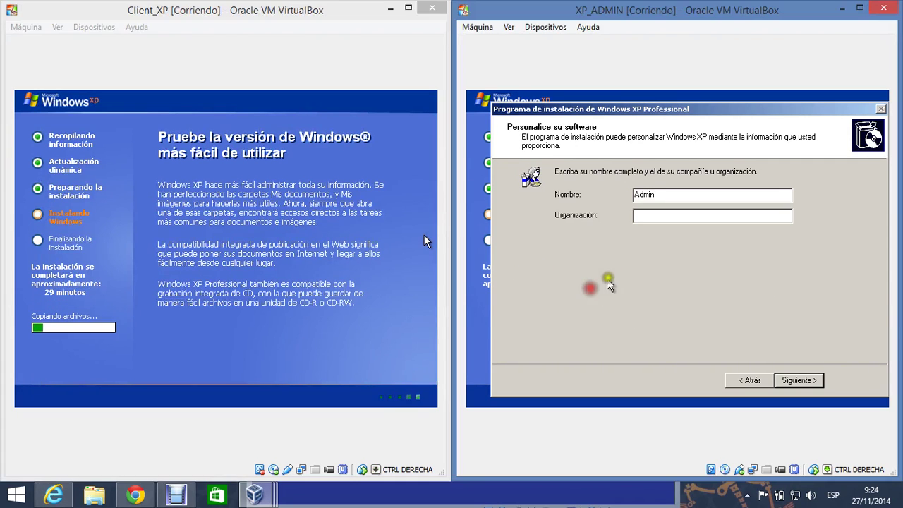
left_click_drag(681, 194, 555, 200)
type("ADMIN")
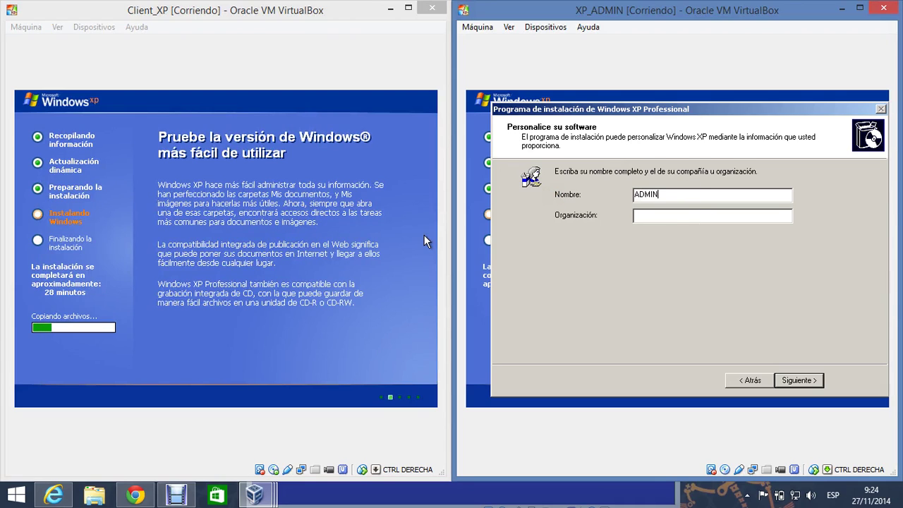
key("Tab")
key("Return")
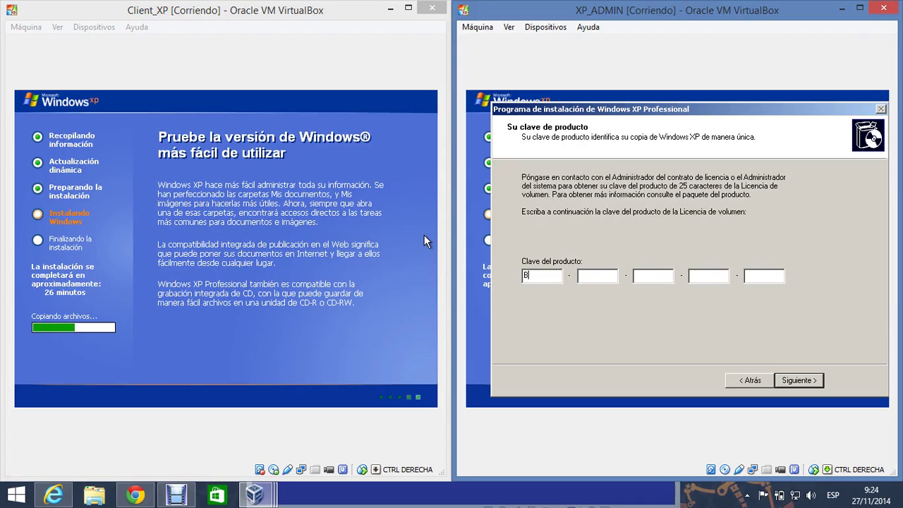
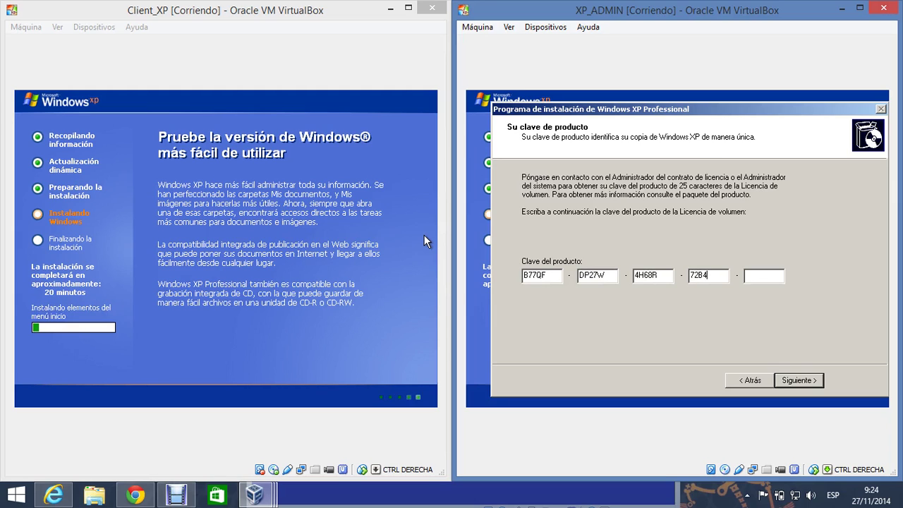
Enter XP_ADMIN's product key and shorten the computer name to ADMIN.
key("Return")
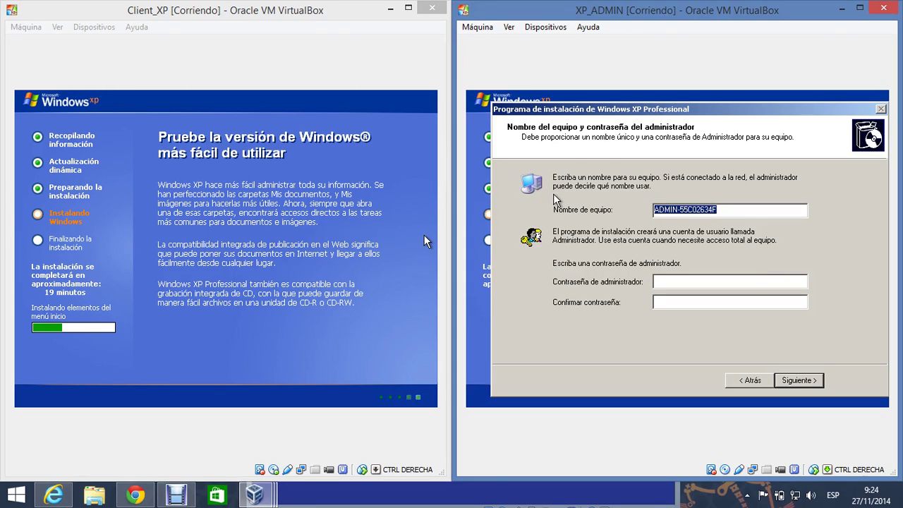
key("End")
key("BackSpace")
key("BackSpace")
key("BackSpace")
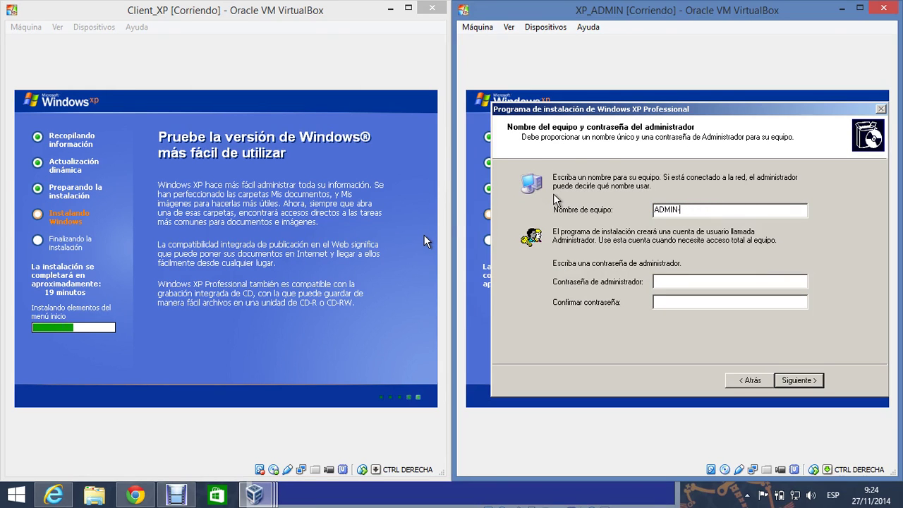
key("Tab")
key("Tab")
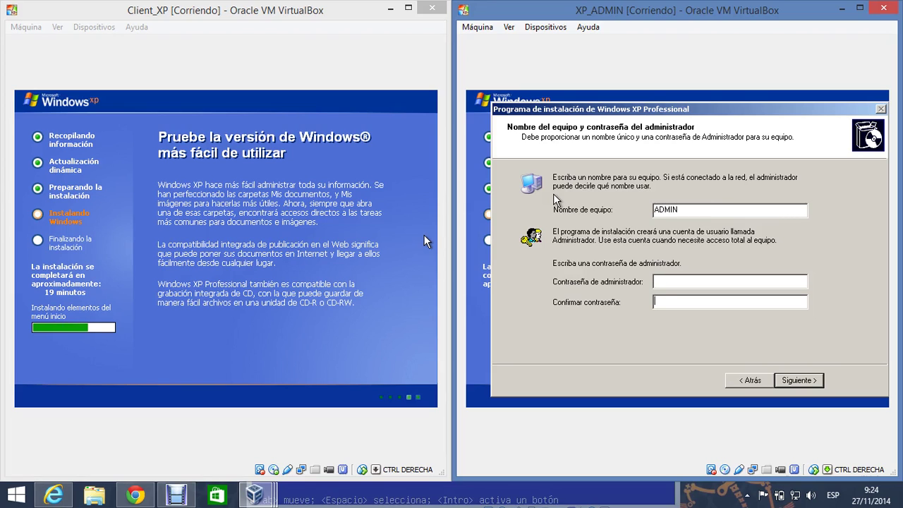
left_click(811, 388)
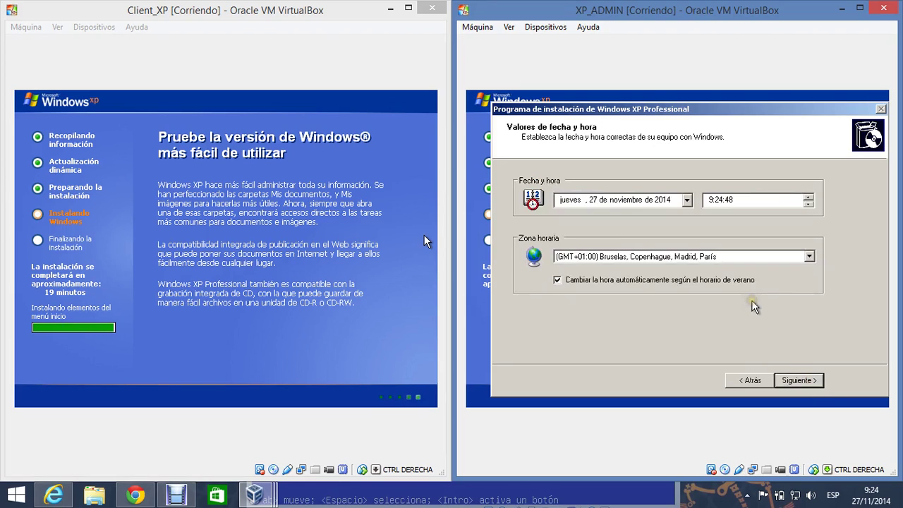
Set XP_ADMIN's time zone to (GMT-06:00) América Central and confirm.
left_click(779, 256)
left_click_drag(809, 272, 807, 129)
left_click(755, 190)
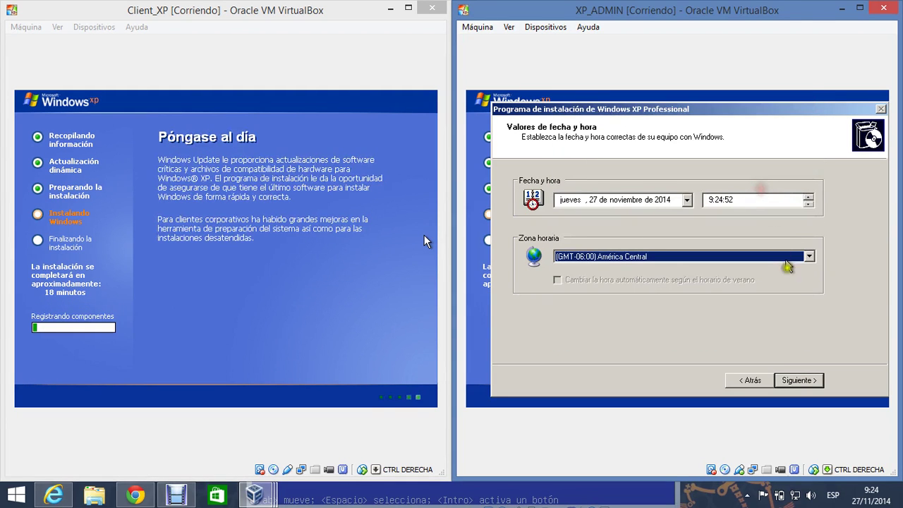
left_click(799, 380)
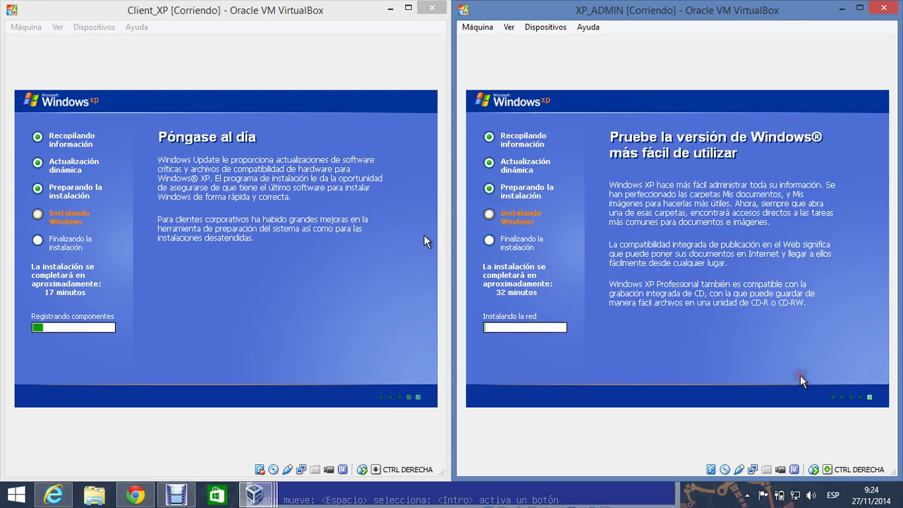
Install GRUB on Ubuntu_ServerX's disk and acknowledge the installation-complete message.
mouse_move(255, 494)
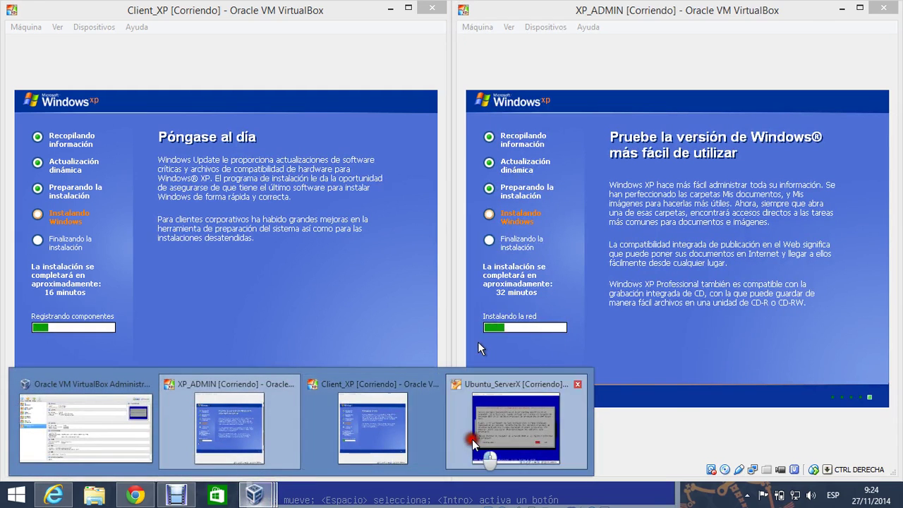
left_click(470, 432)
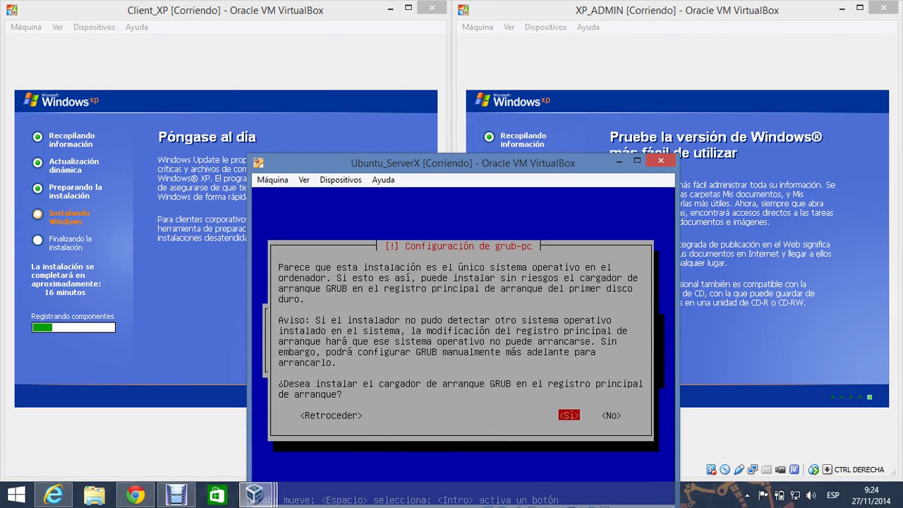
key("Return")
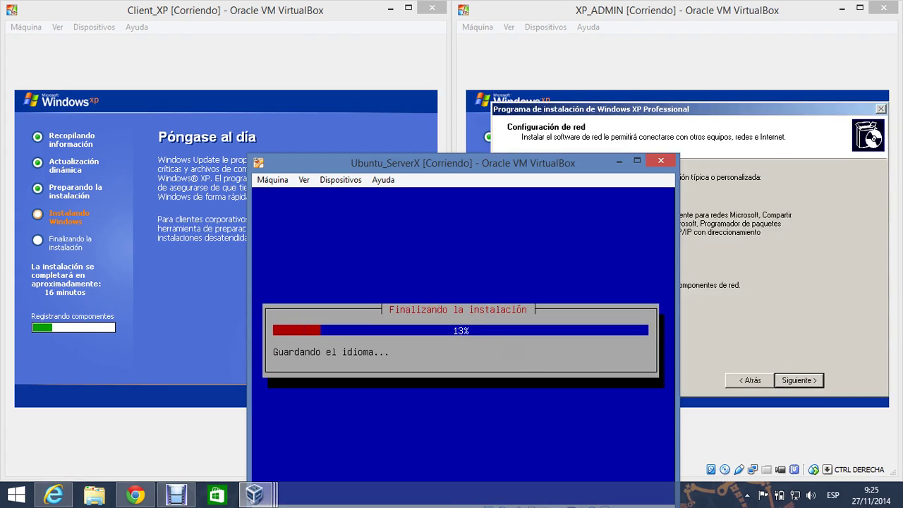
left_click(869, 252)
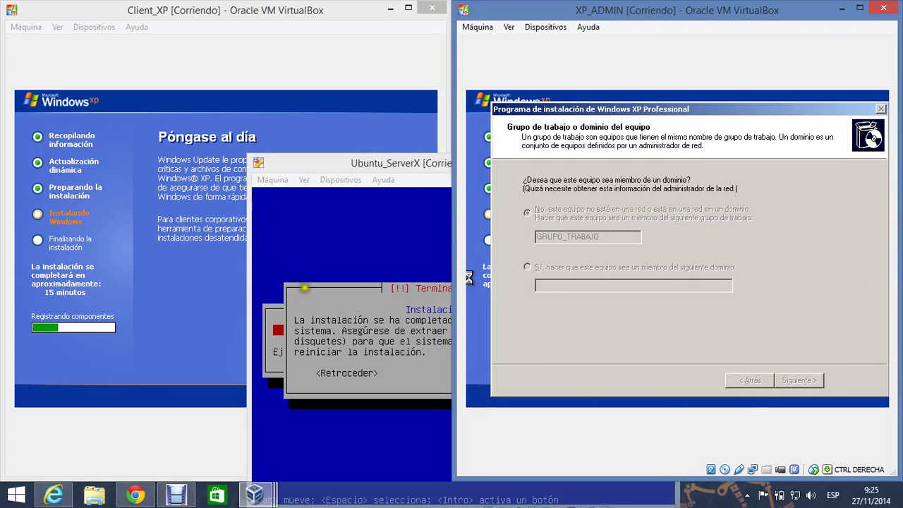
left_click(305, 288)
key("Return")
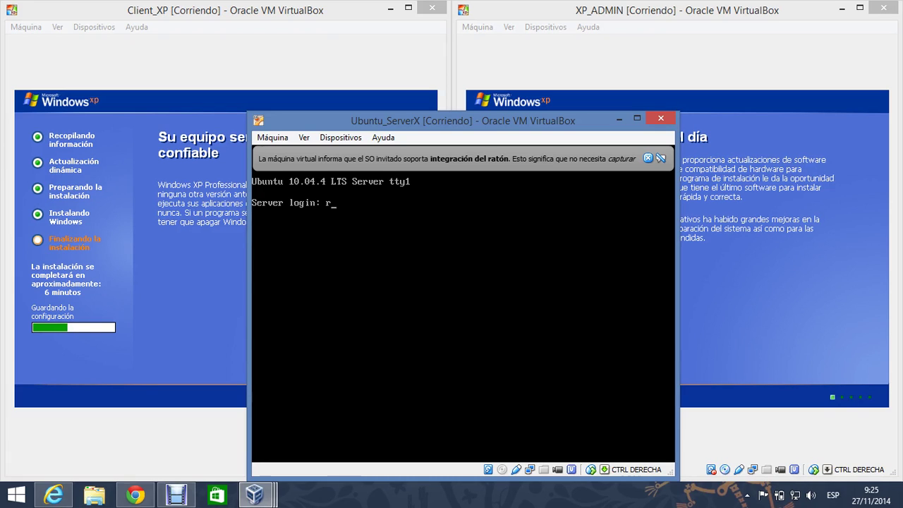
Log in to the Ubuntu_ServerX console with the user account and its password.
type("edes")
key("Return")
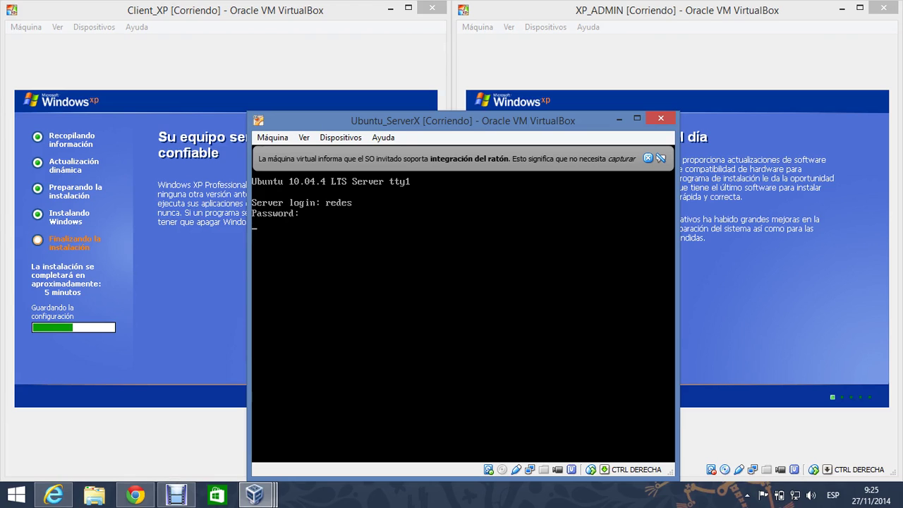
key("Return")
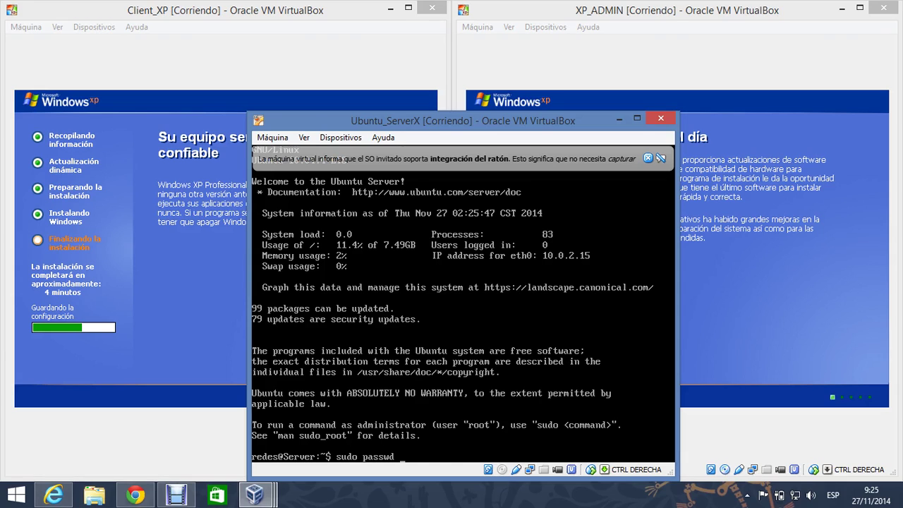
Set a new root password with sudo passwd root, then become root with su.
type("sudo passwd root")
key("Return")
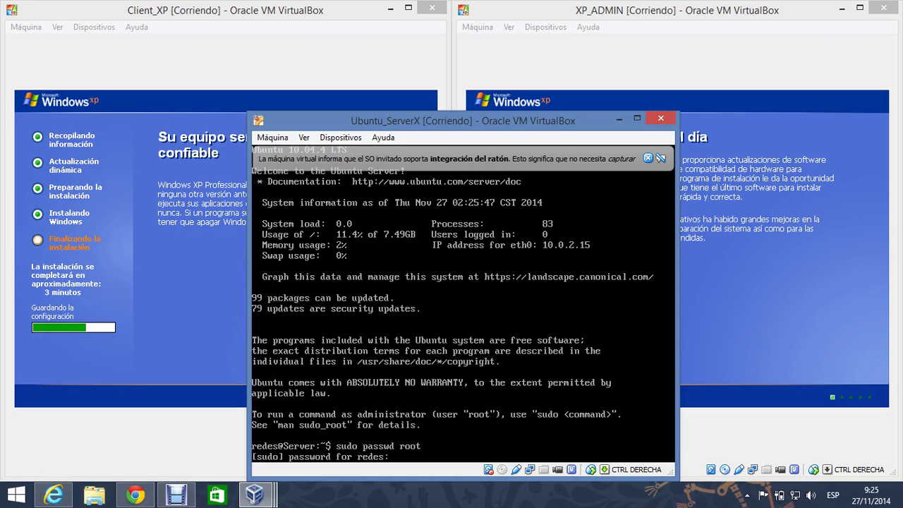
key("Return")
key("Return")
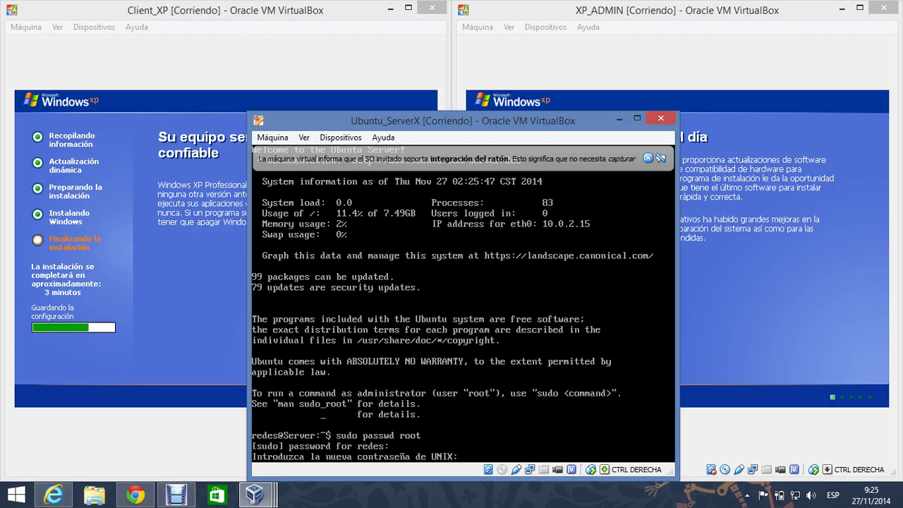
key("Return")
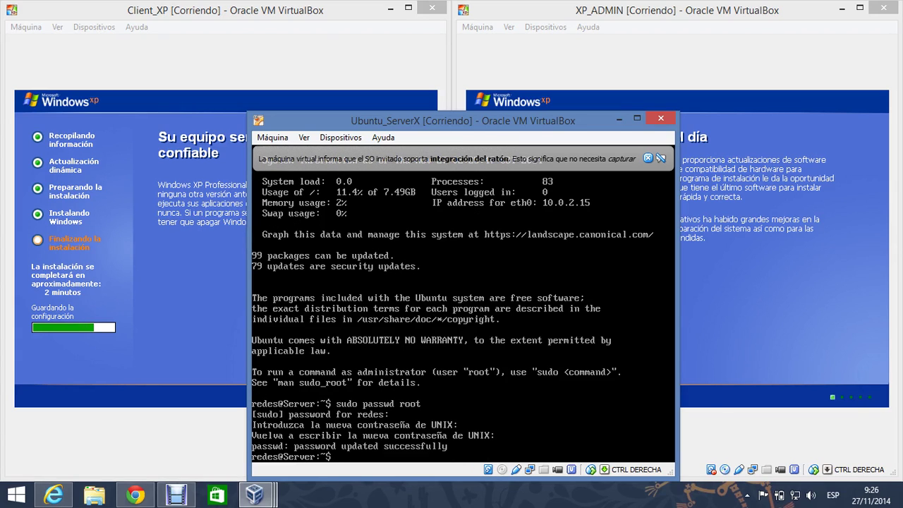
type("su")
key("Return")
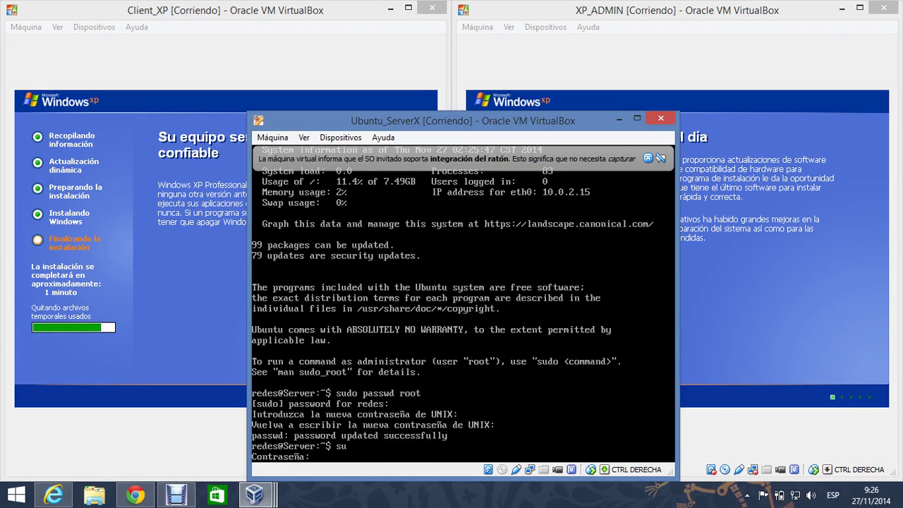
key("Return")
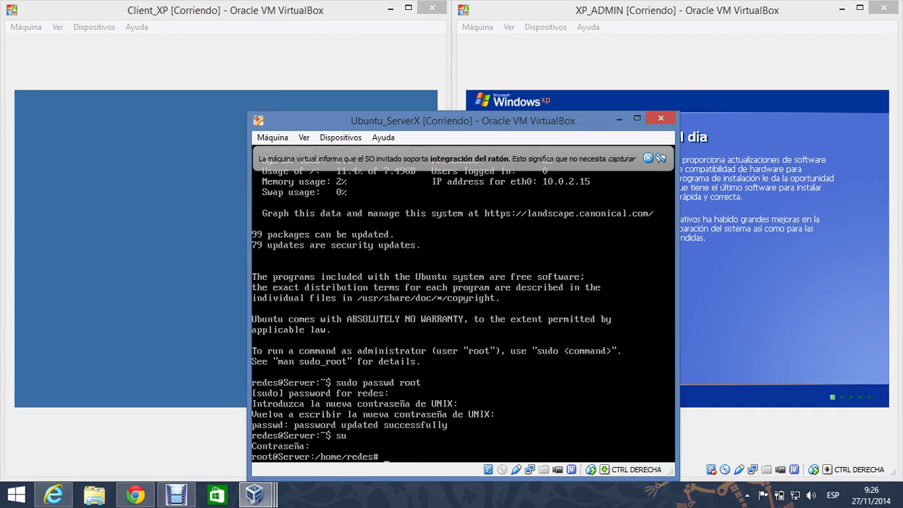
type("ifconfig")
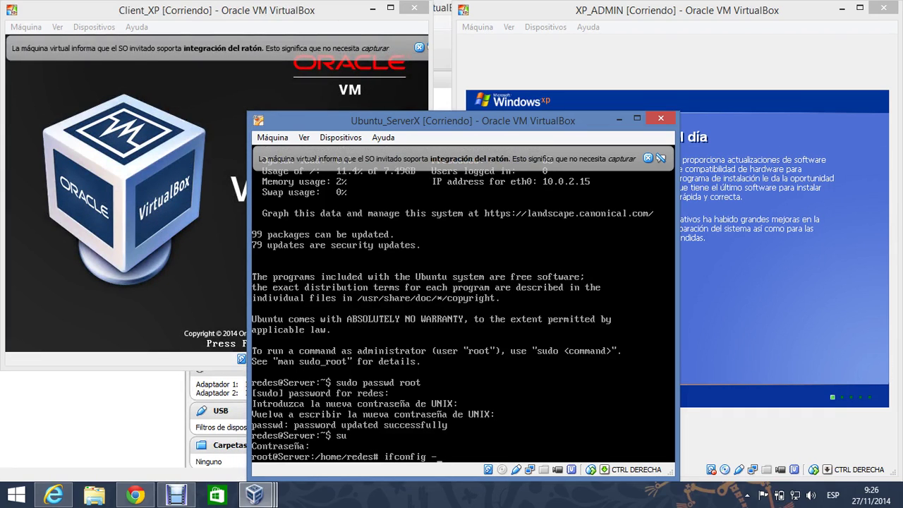
type(" -a")
List the server's interfaces with ifconfig -a and start apt-get update & apt-get upgrade.
key("Return")
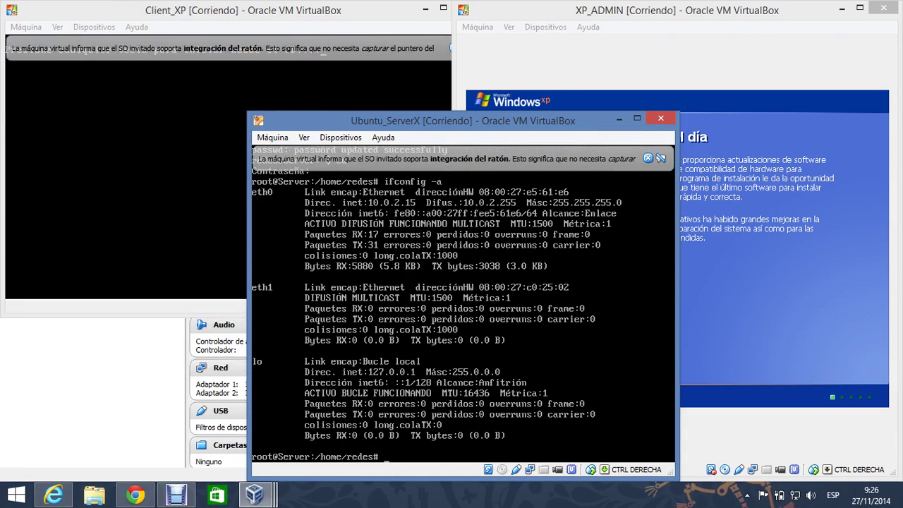
type("apt-")
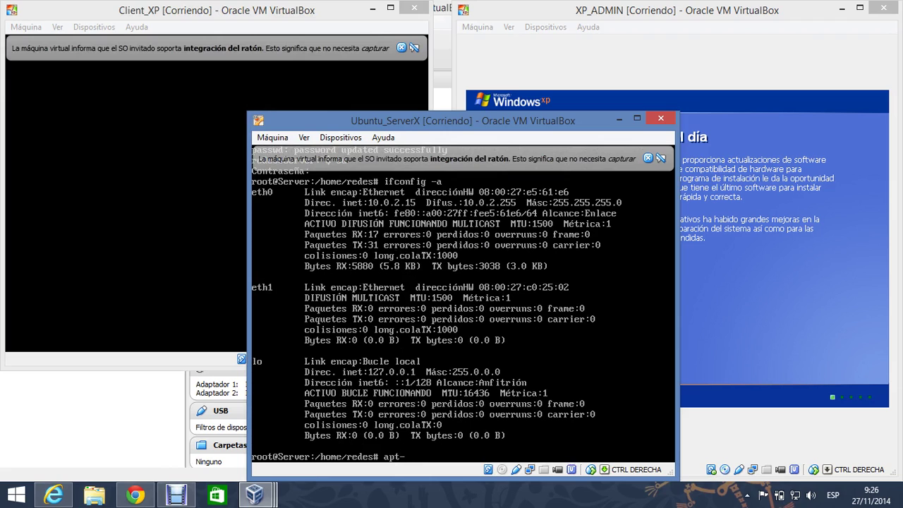
type("get")
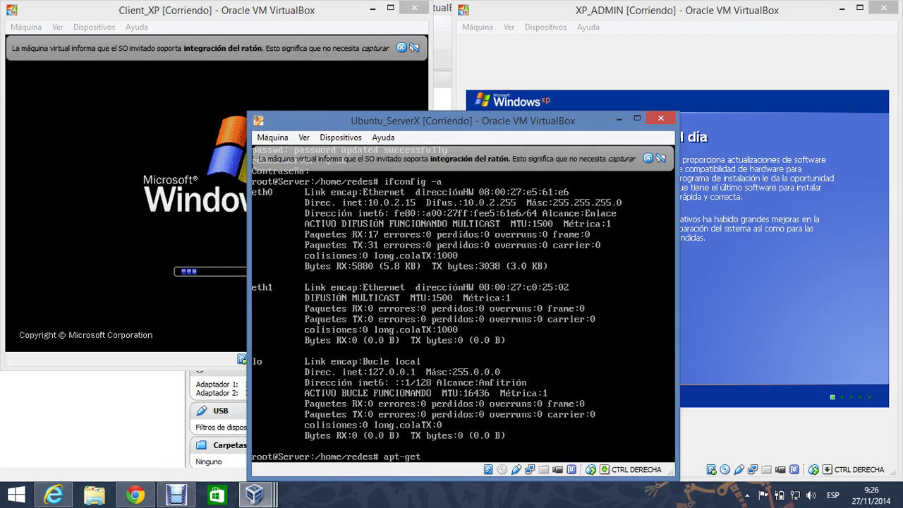
type(" upd")
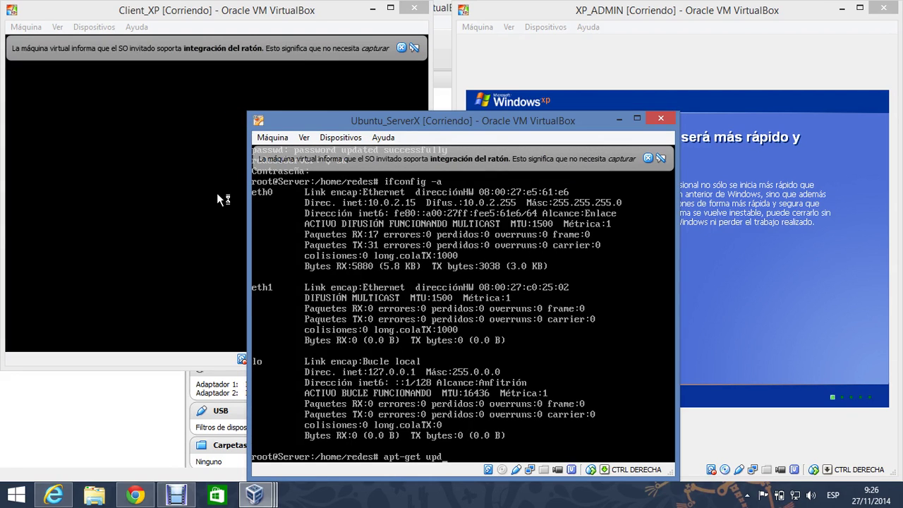
type("ate")
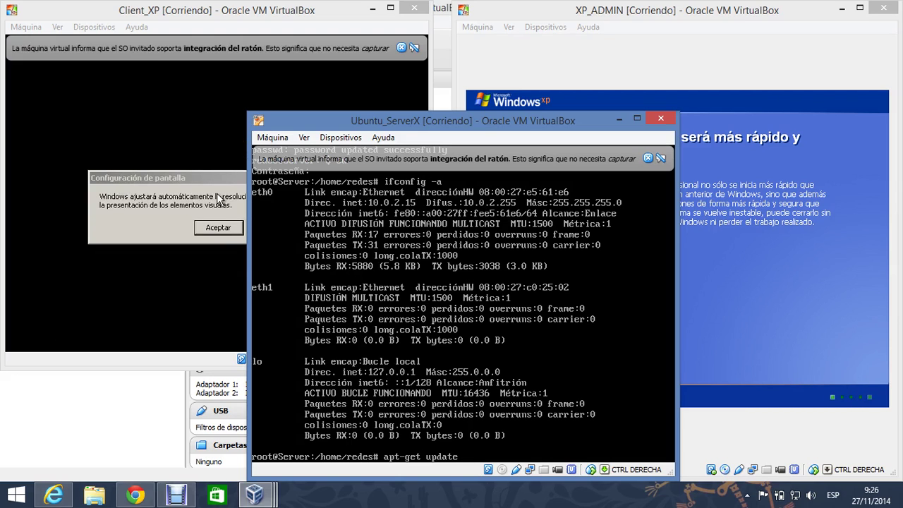
type(" & apt-get upgrade")
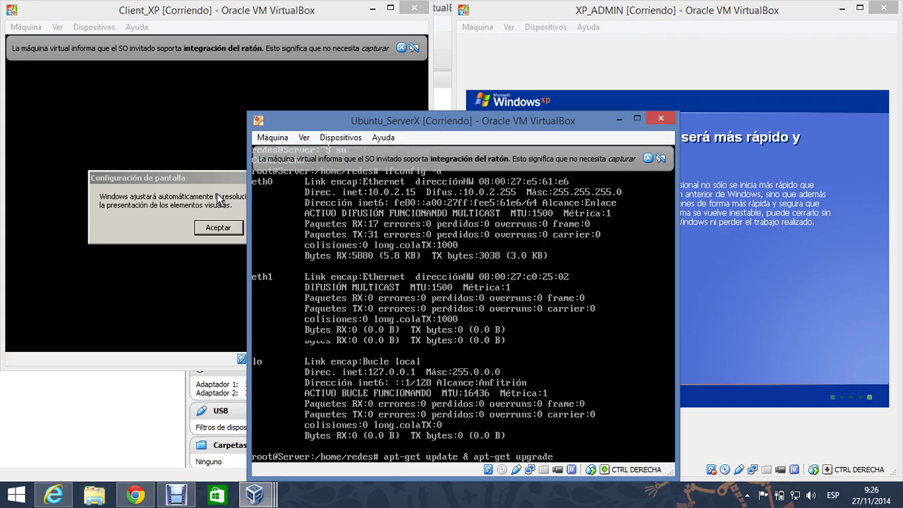
key("Return")
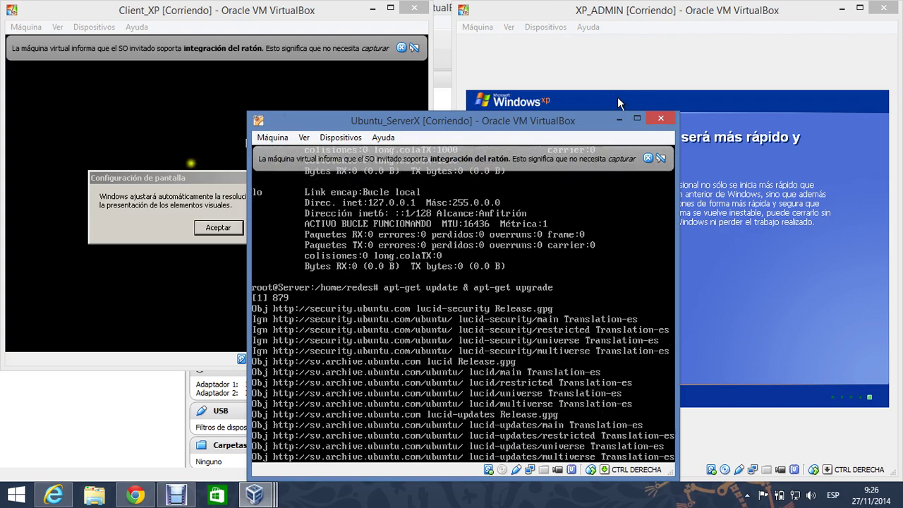
Accept and keep Client_XP's automatically adjusted screen resolution.
left_click(125, 177)
left_click(219, 228)
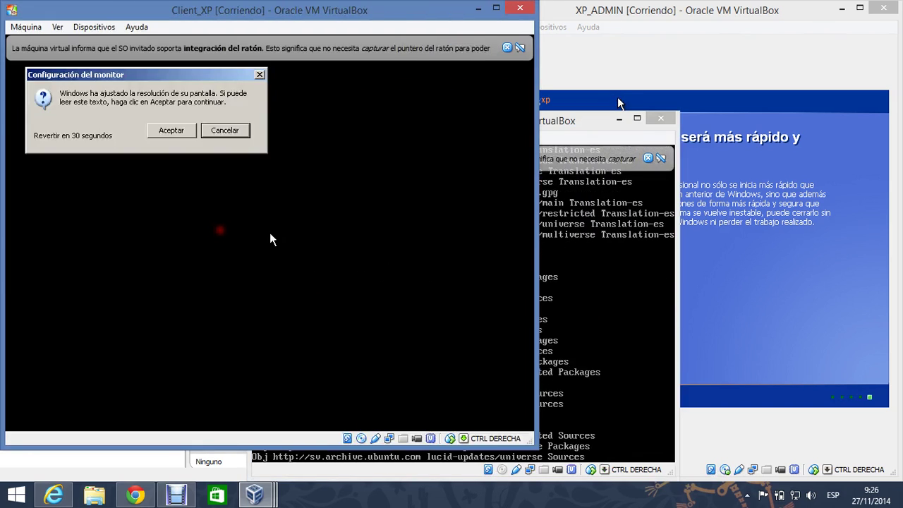
left_click(172, 131)
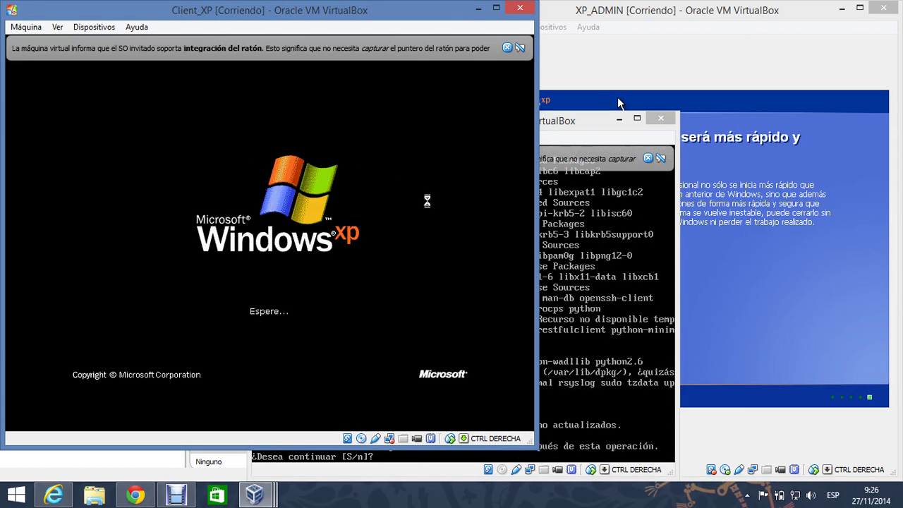
Answer 's' at the Ubuntu upgrade prompt to start downloading the 68.5 MB of packages.
left_click(587, 117)
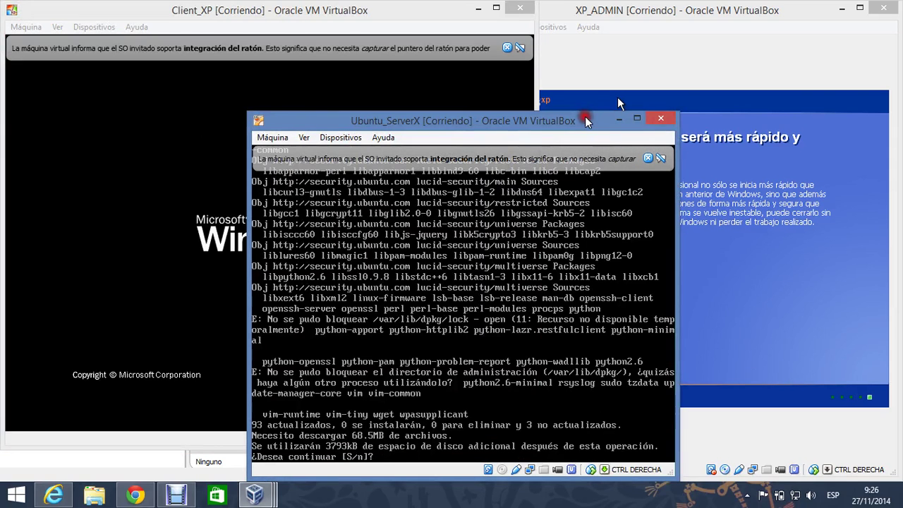
type("s")
key("Return")
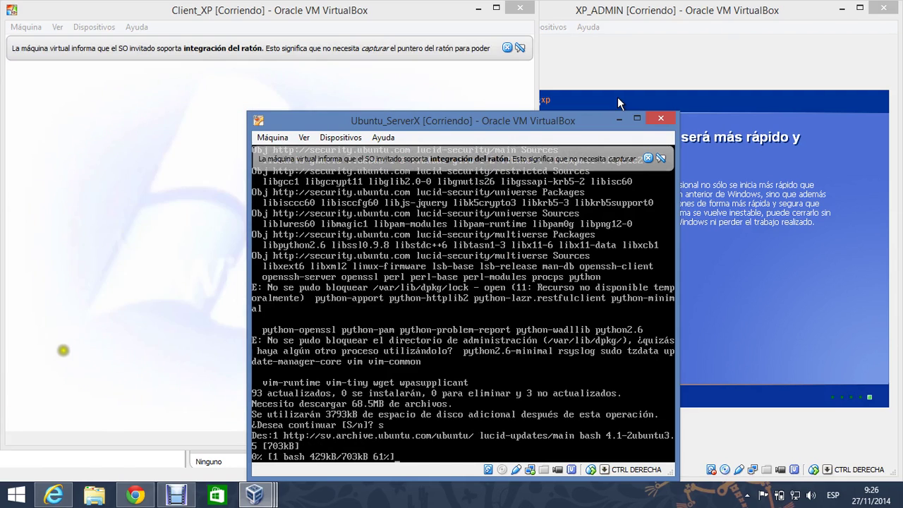
left_click(63, 350)
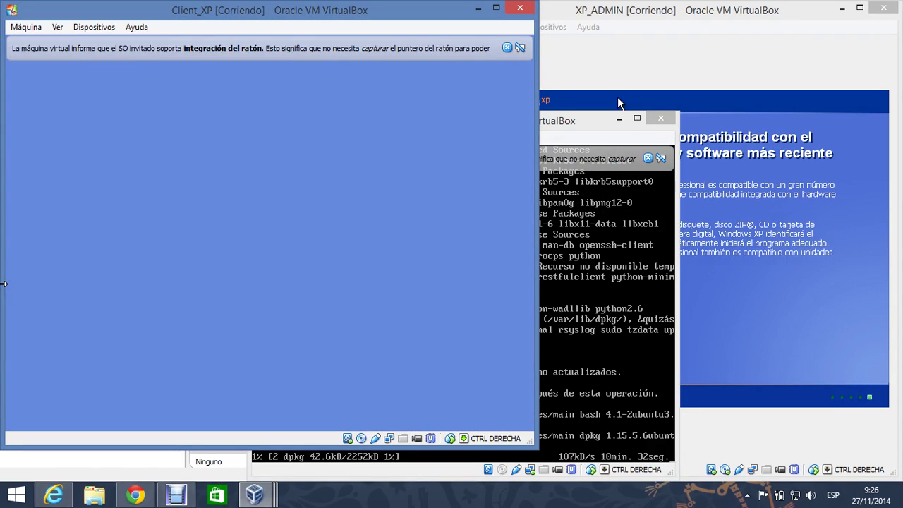
In Client_XP setup, enable automatic updates, skip the internet check and decline registration.
key("Return")
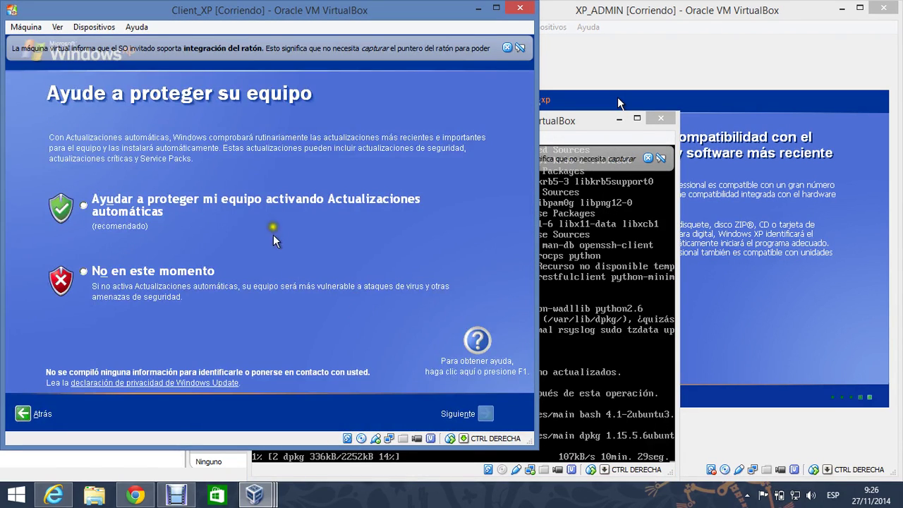
left_click(326, 202)
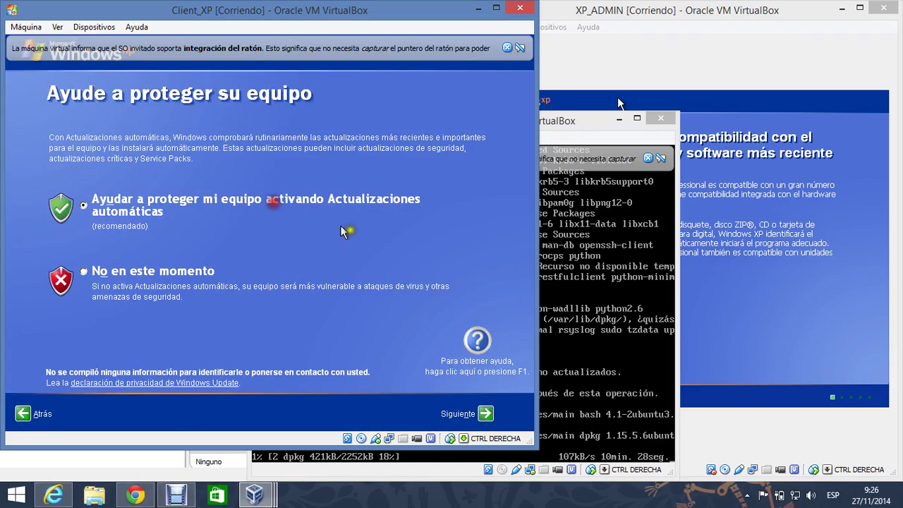
left_click(487, 414)
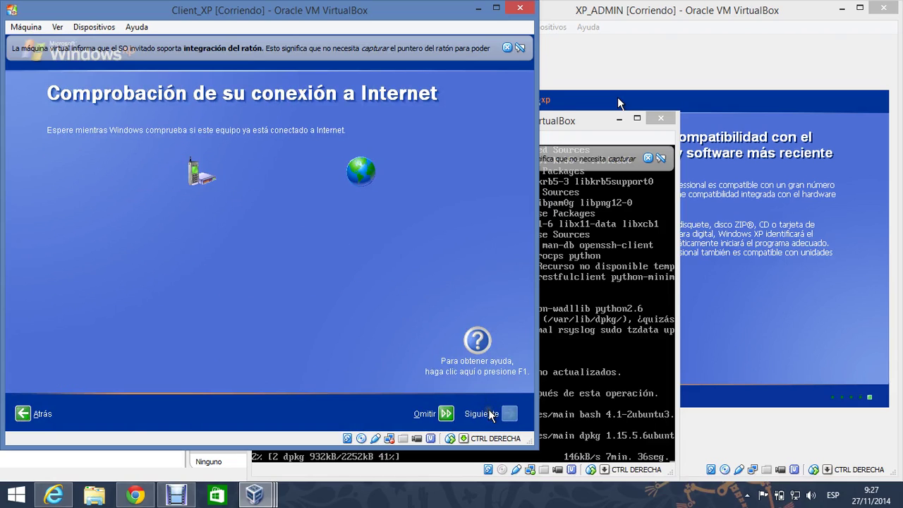
left_click(447, 414)
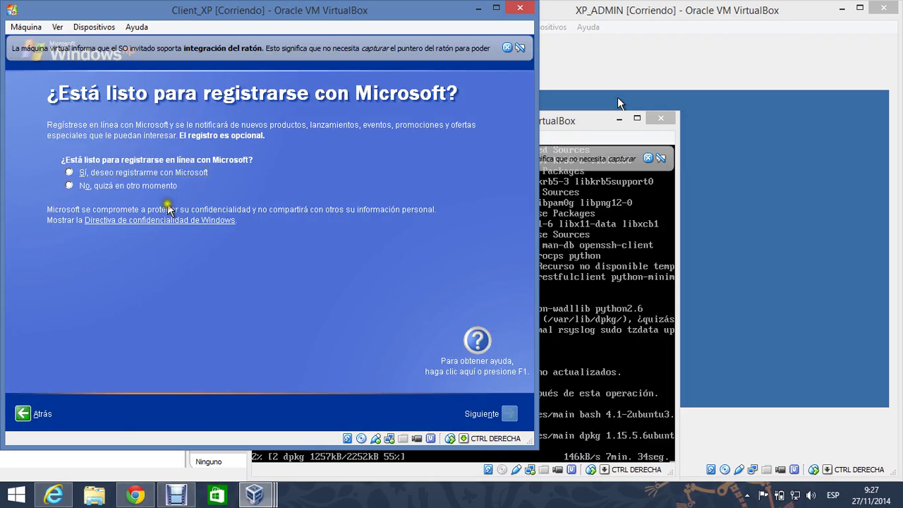
left_click(167, 186)
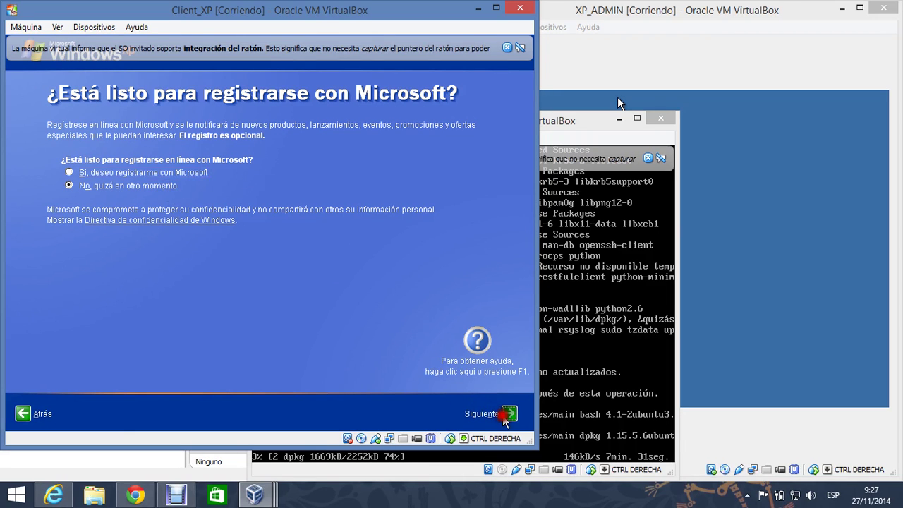
left_click(504, 416)
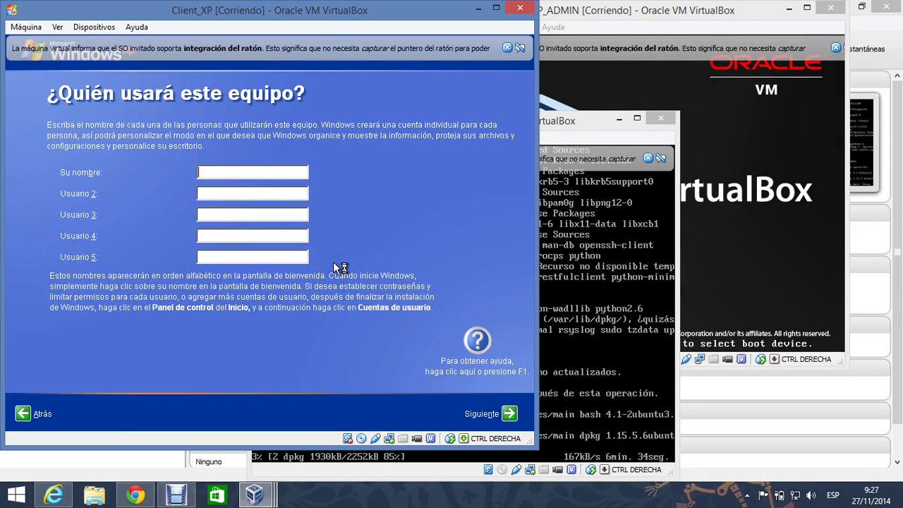
Create user 'Cliente2', finish Client_XP setup, and accept XP_ADMIN's adjusted resolution.
type("Cl")
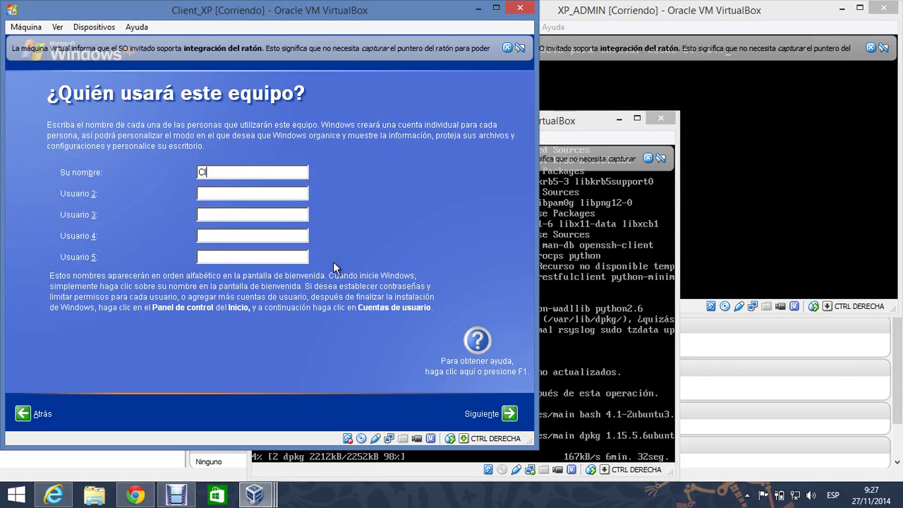
type("iente")
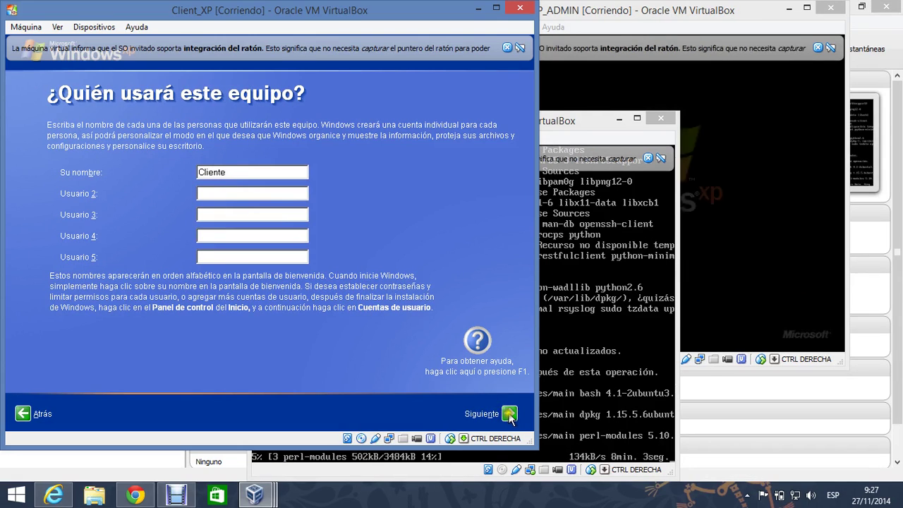
left_click(510, 415)
left_click(268, 172)
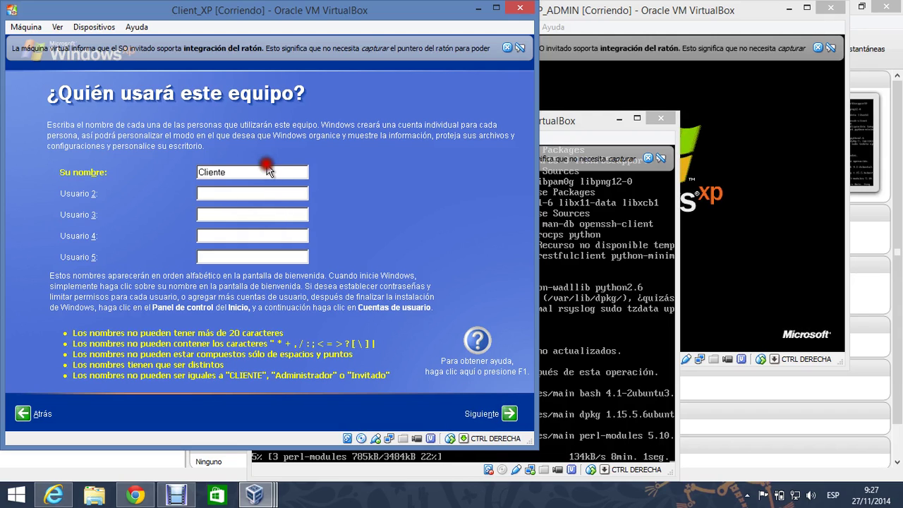
type("2")
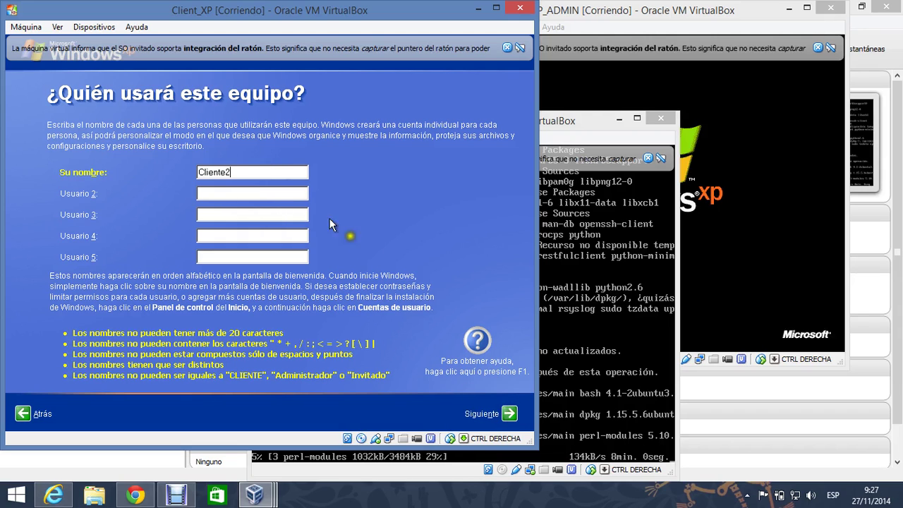
left_click(509, 415)
left_click(511, 414)
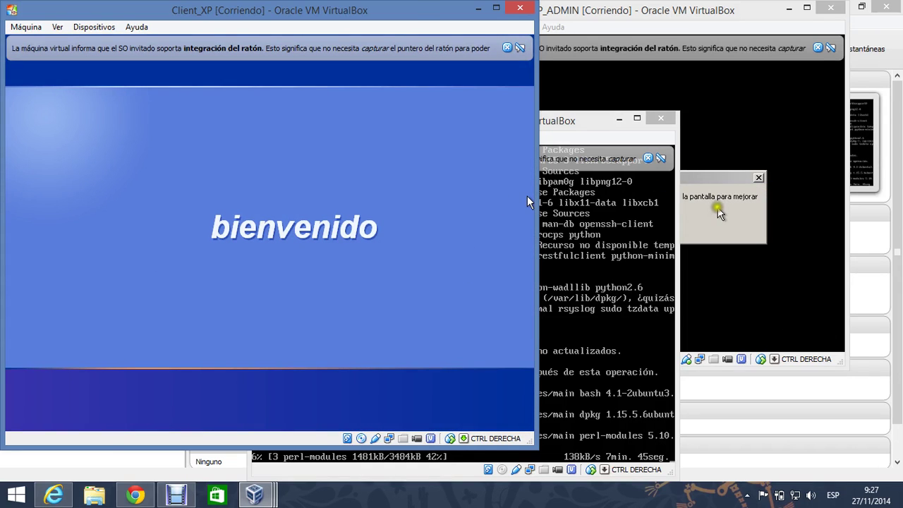
left_click(718, 212)
left_click(637, 227)
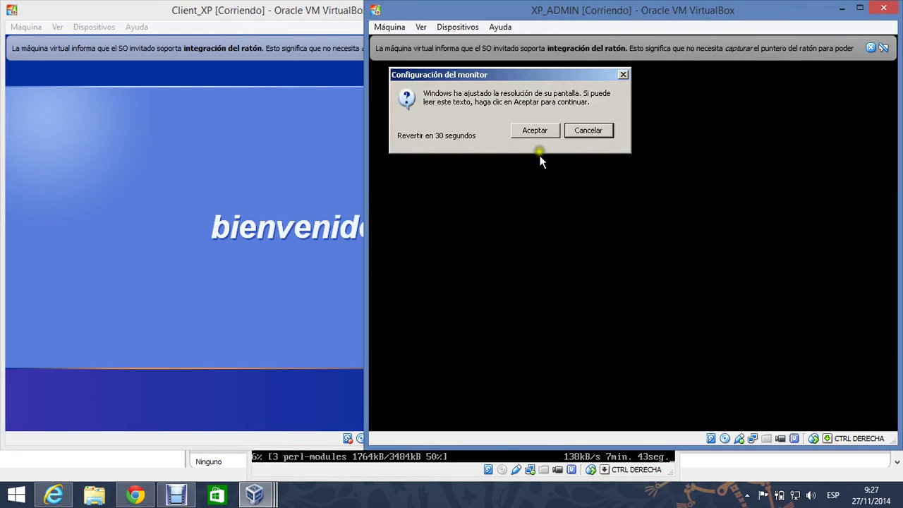
Keep XP_ADMIN's new resolution, reposition its window, and dismiss both XP mouse-integration notices.
left_click(536, 132)
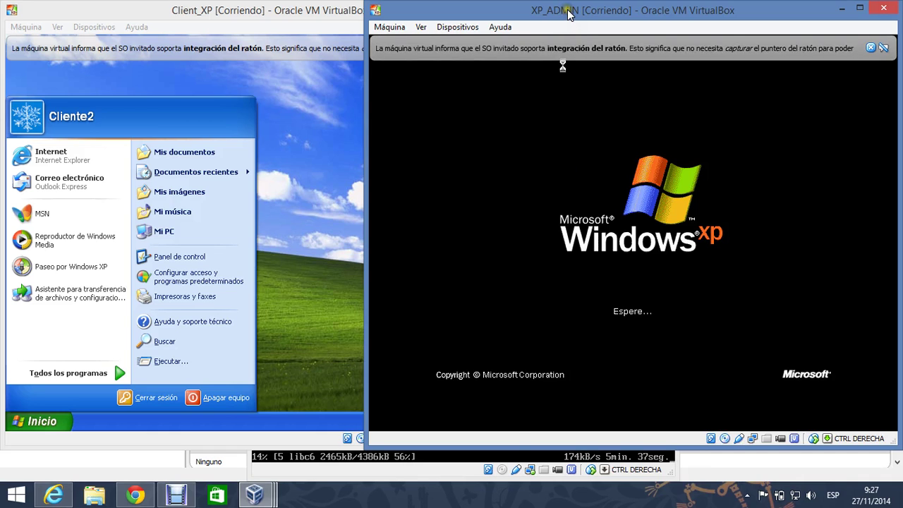
left_click_drag(569, 9, 902, 89)
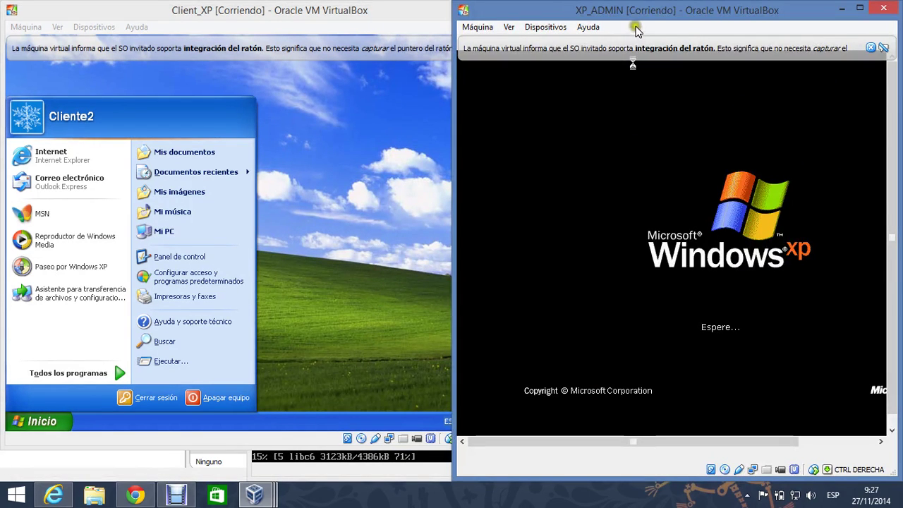
left_click(871, 48)
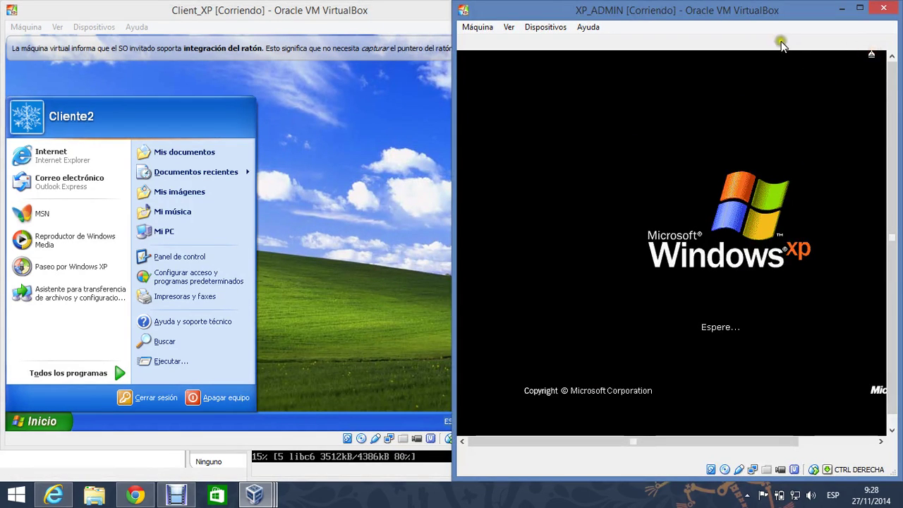
left_click(398, 62)
left_click(511, 49)
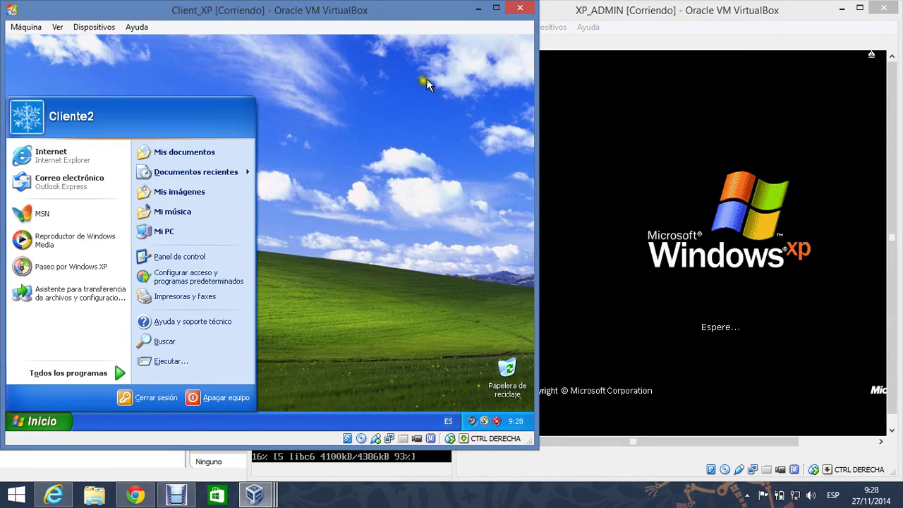
Close Client_XP's Start menu, then check on XP_ADMIN and the Ubuntu_ServerX package download.
left_click(348, 325)
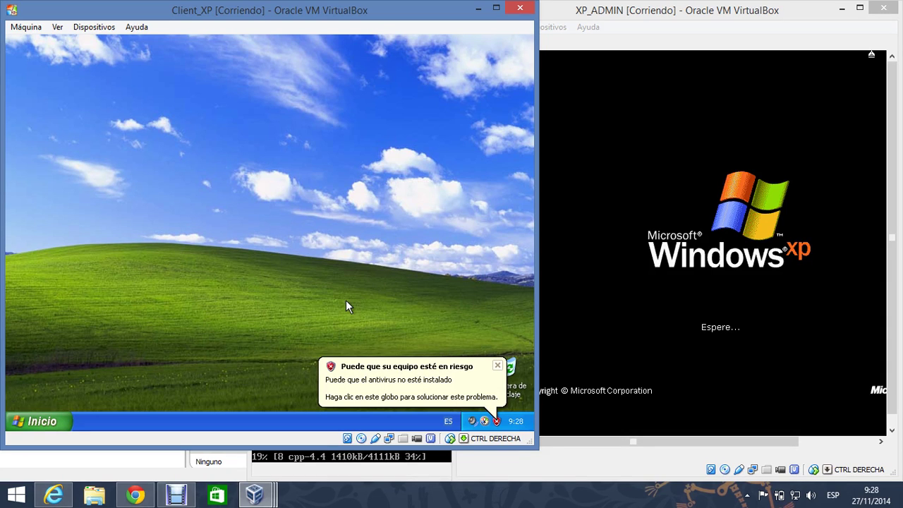
left_click(764, 162)
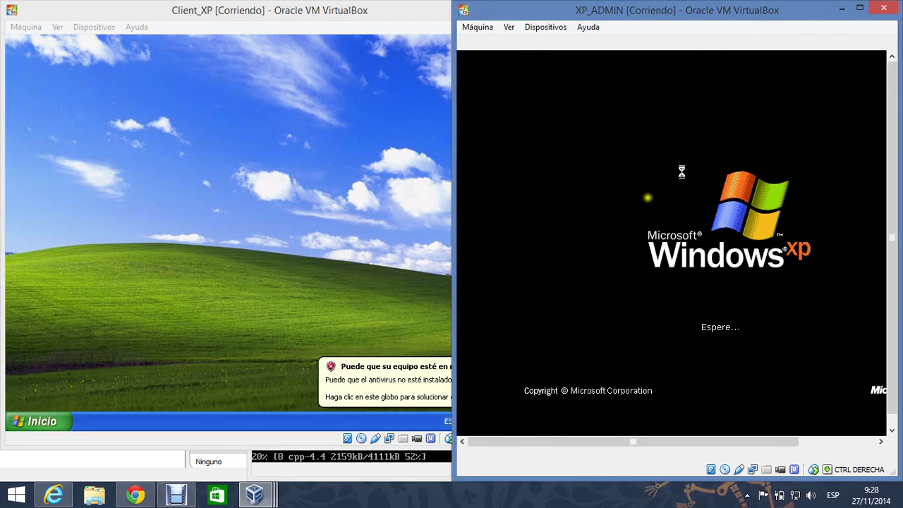
left_click(423, 468)
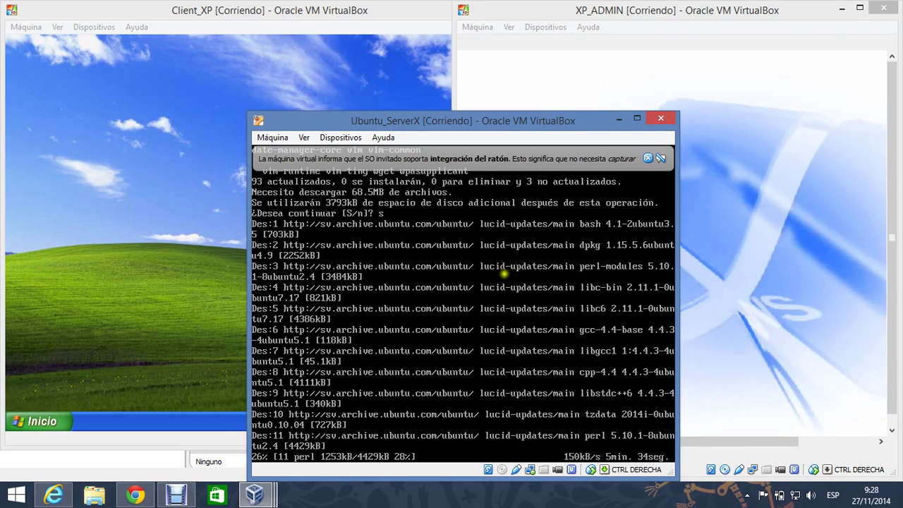
Bring XP_ADMIN forward and advance its setup to the automatic updates page.
left_click(875, 203)
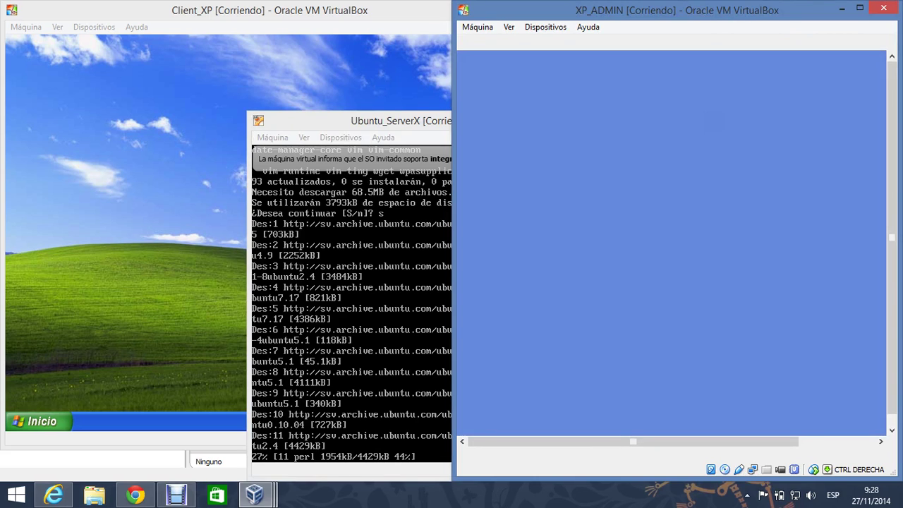
left_click_drag(778, 441, 856, 448)
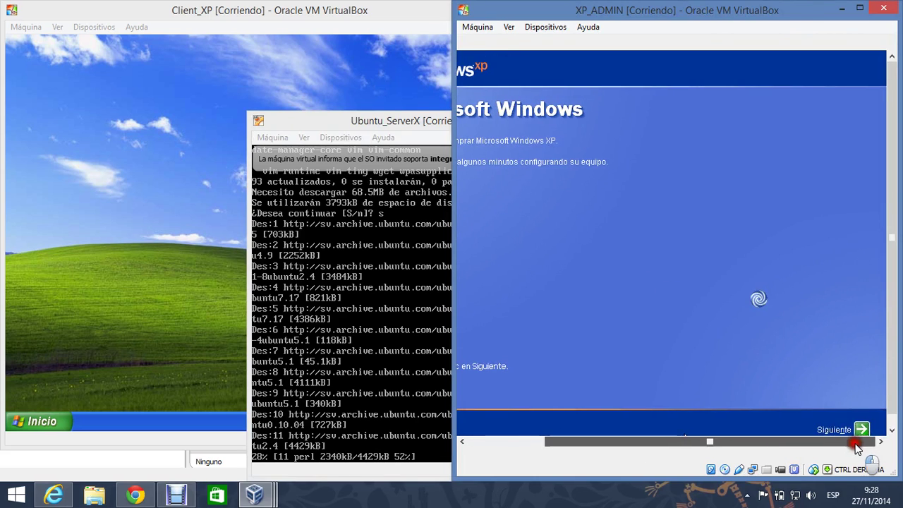
left_click(858, 429)
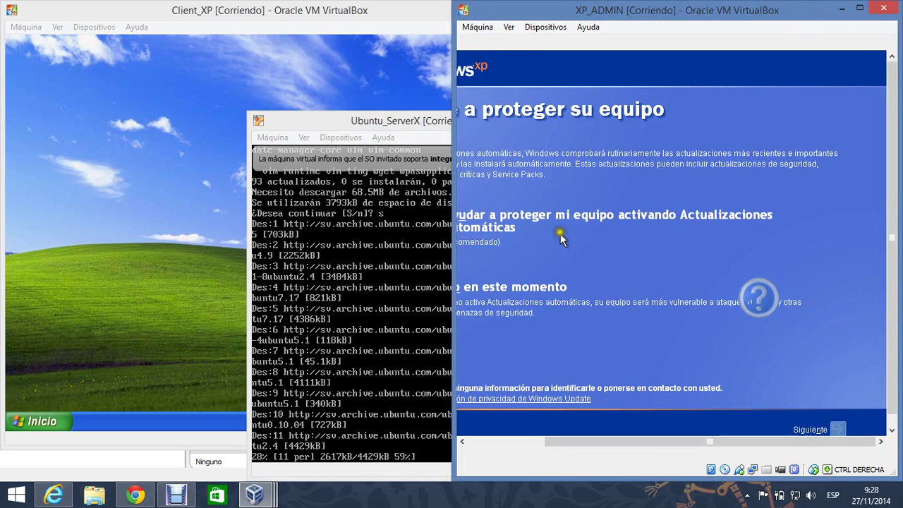
mouse_move(734, 441)
left_mouse_down()
mouse_move(710, 449)
mouse_move(699, 437)
left_mouse_up()
Maximize XP_ADMIN, keep recommended updates, skip the internet check and decline registration.
double_click(766, 9)
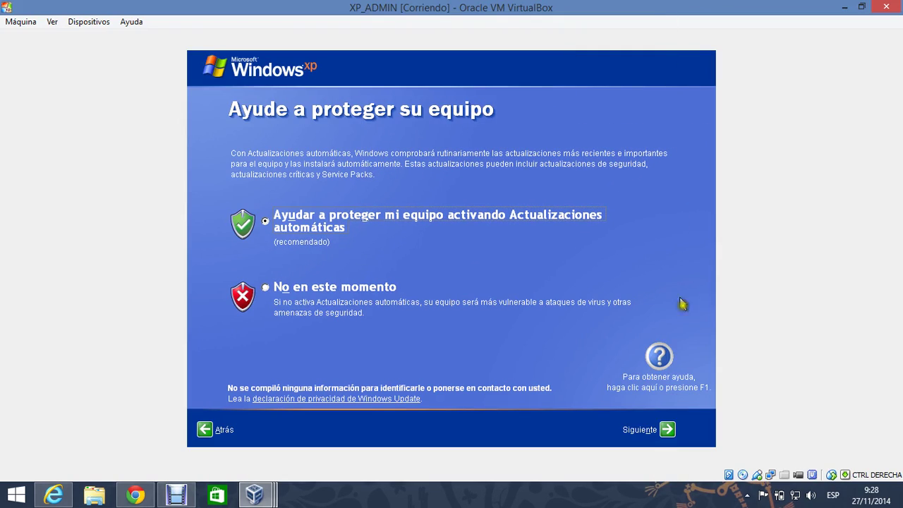
left_click(659, 427)
left_click(669, 429)
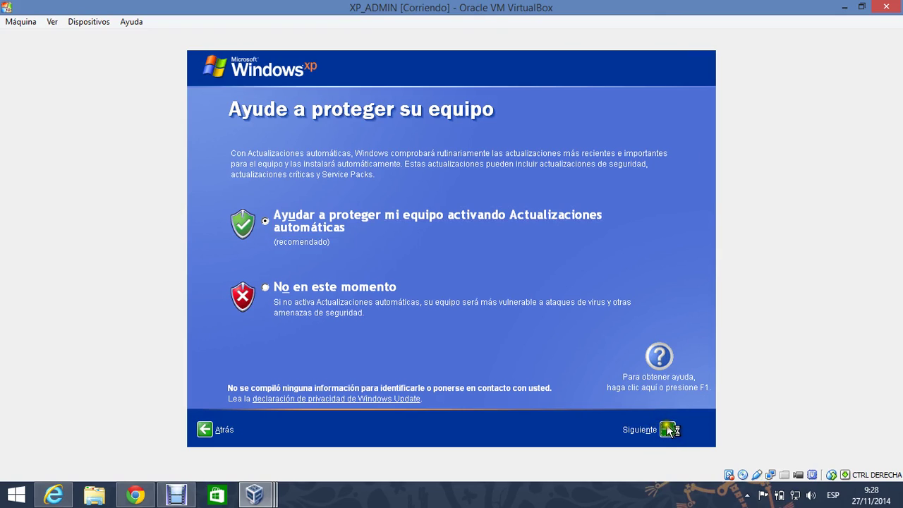
left_click(628, 429)
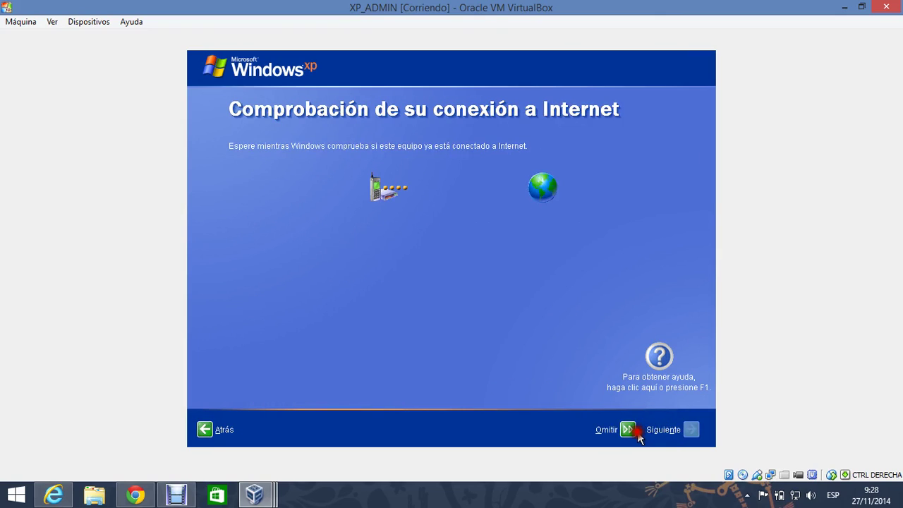
left_click(319, 202)
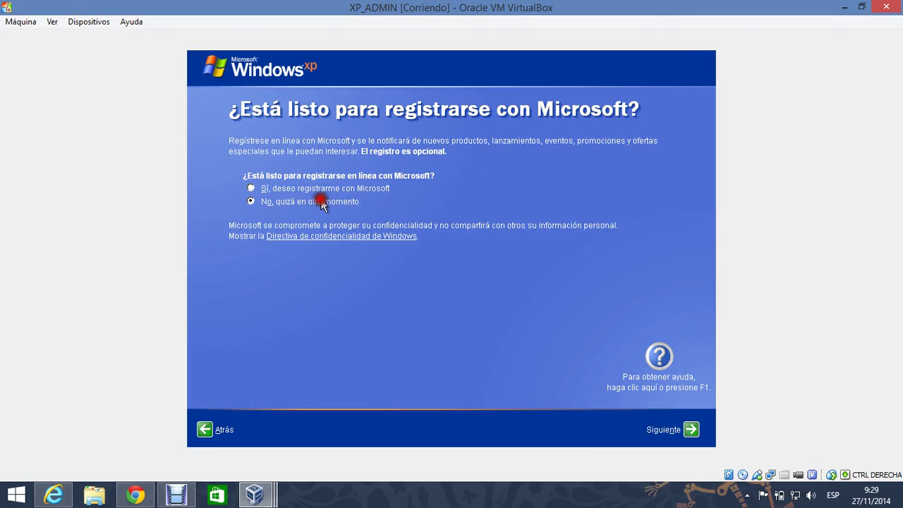
left_click(691, 429)
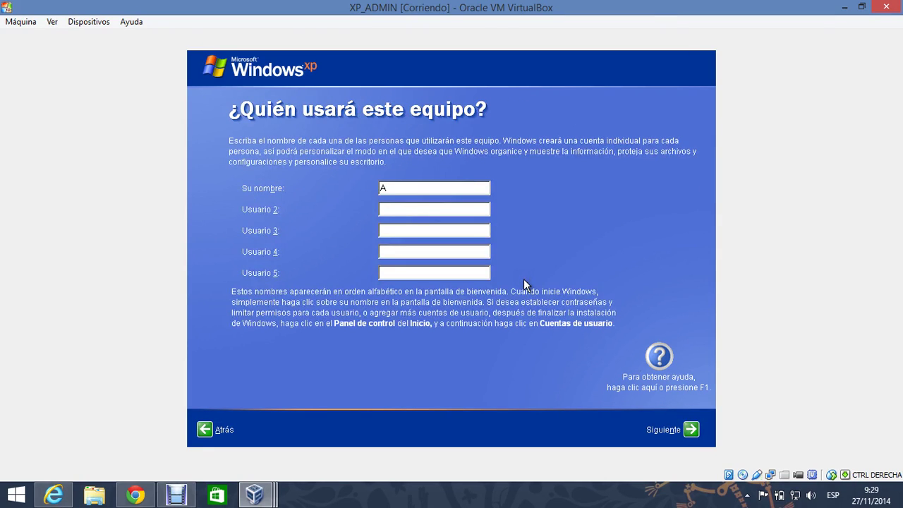
Create user 'ADMIN2', finish XP_ADMIN setup, and snap its window to the right half.
type("ADMIN2")
left_click(692, 431)
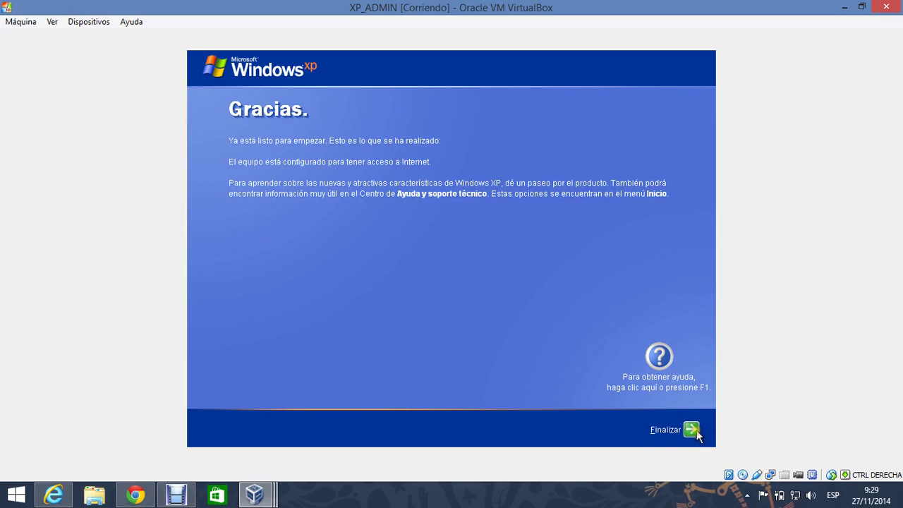
left_click(697, 430)
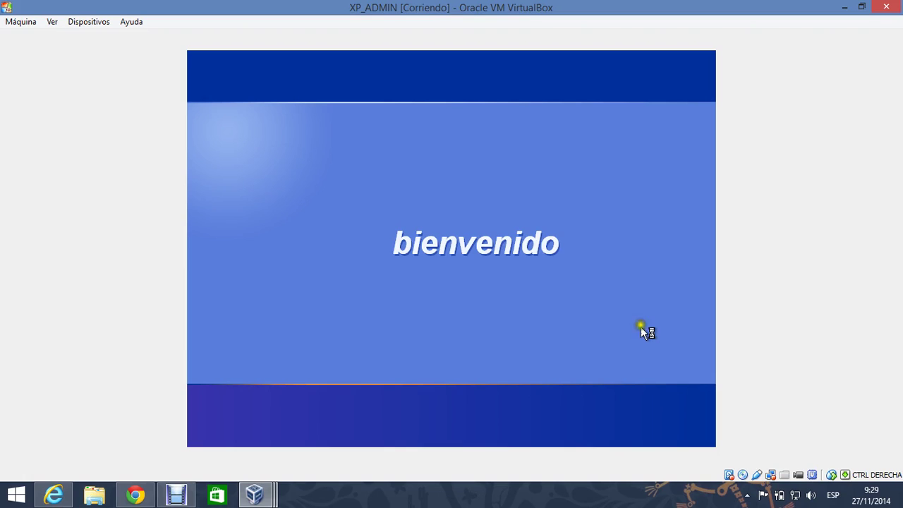
left_click_drag(575, 6, 902, 95)
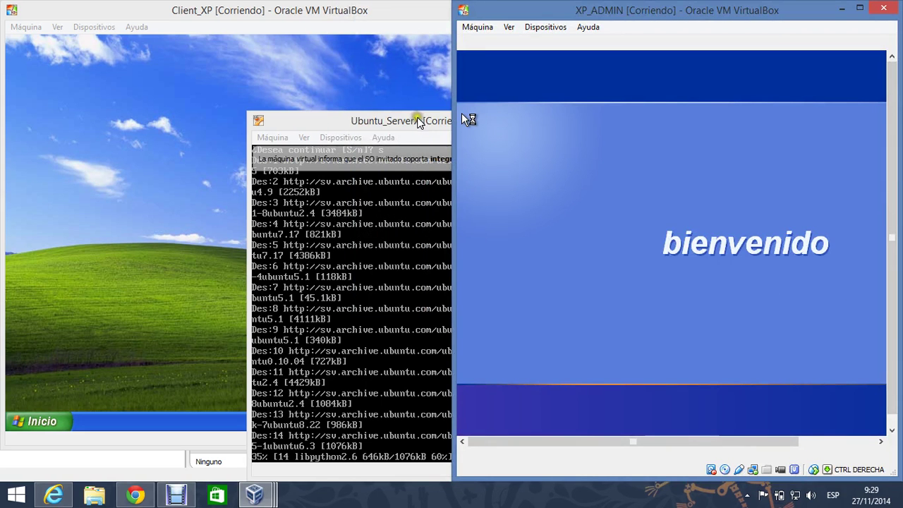
Tile Client_XP on the right half and XP_ADMIN on the left, closing XP_ADMIN's Start menu.
left_click(417, 117)
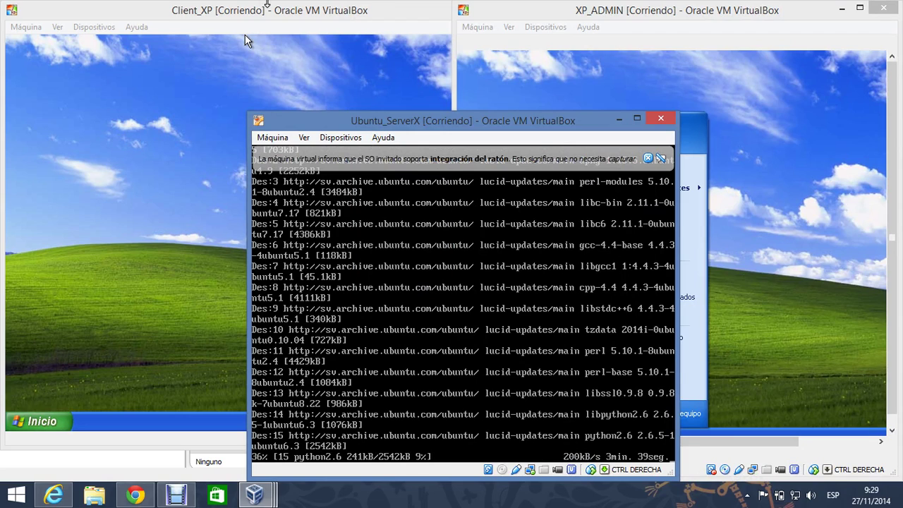
left_click_drag(245, 34, 705, 212)
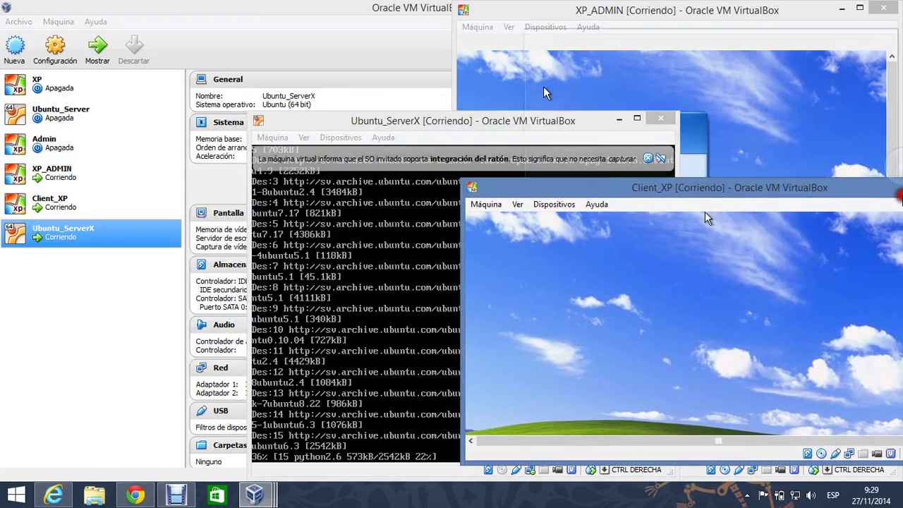
left_click_drag(900, 195, 902, 196)
mouse_move(255, 495)
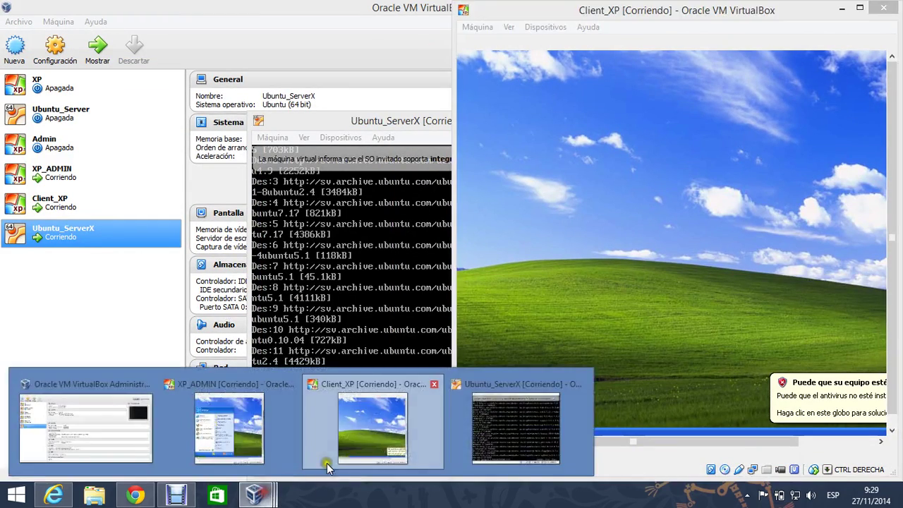
left_click(480, 426)
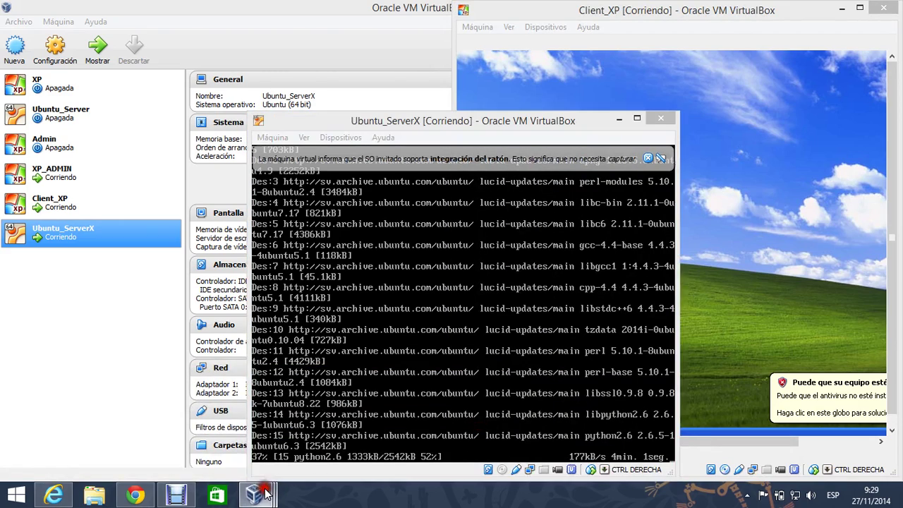
left_click(236, 444)
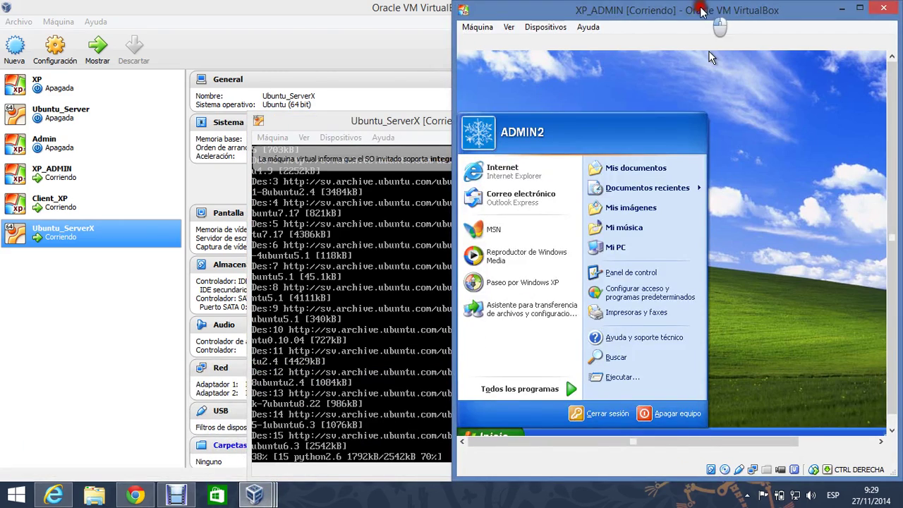
left_click_drag(702, 11, 3, 116)
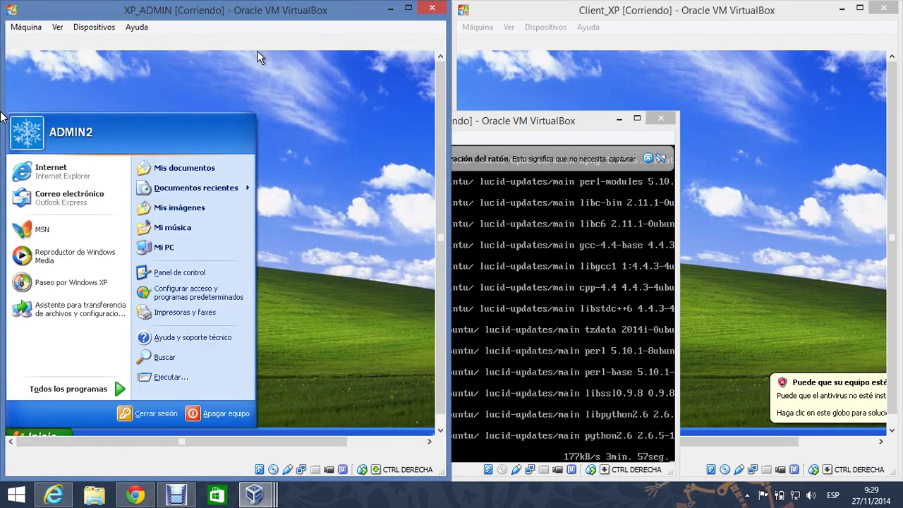
left_click(363, 172)
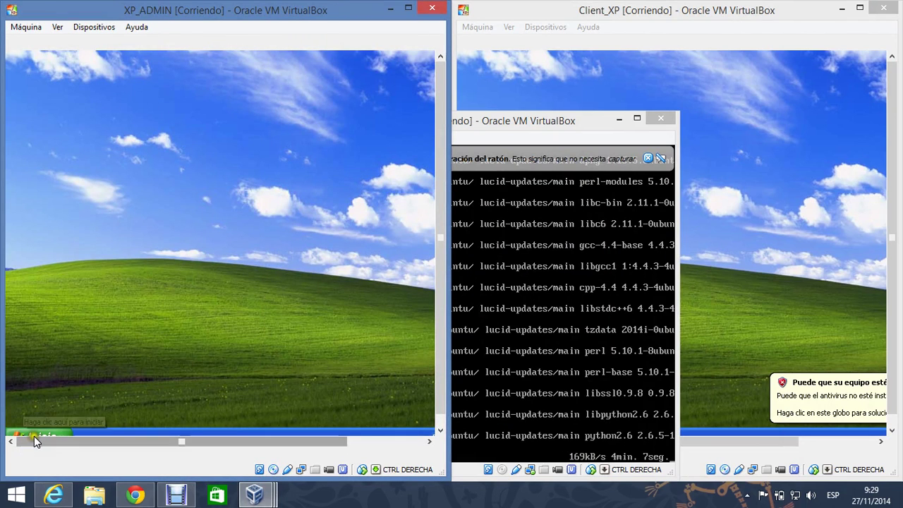